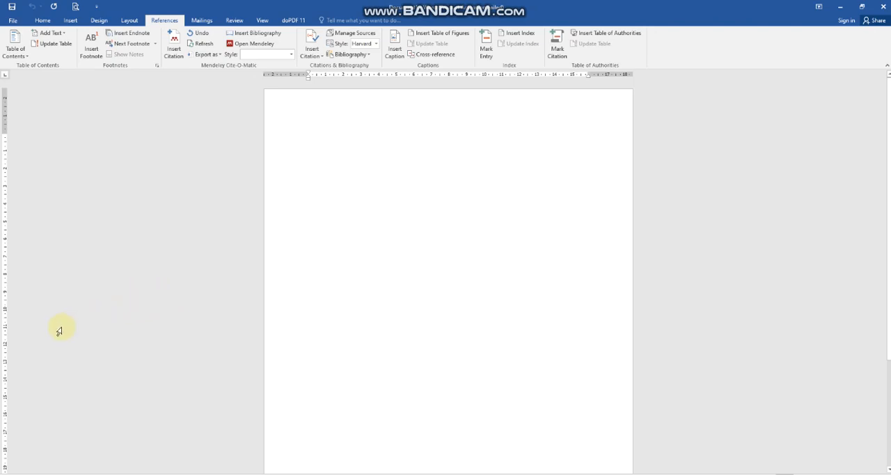
Find Mendeley Desktop among the installed apps and launch it.
click(9, 474)
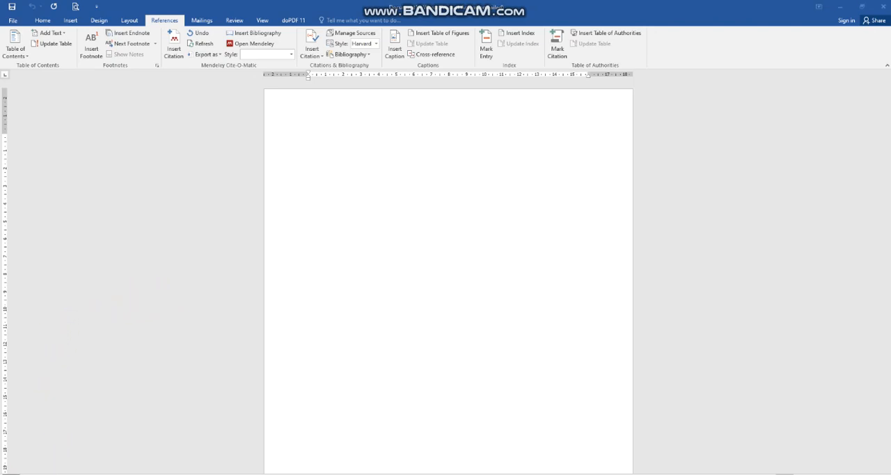
scroll(45, 341, down, 5)
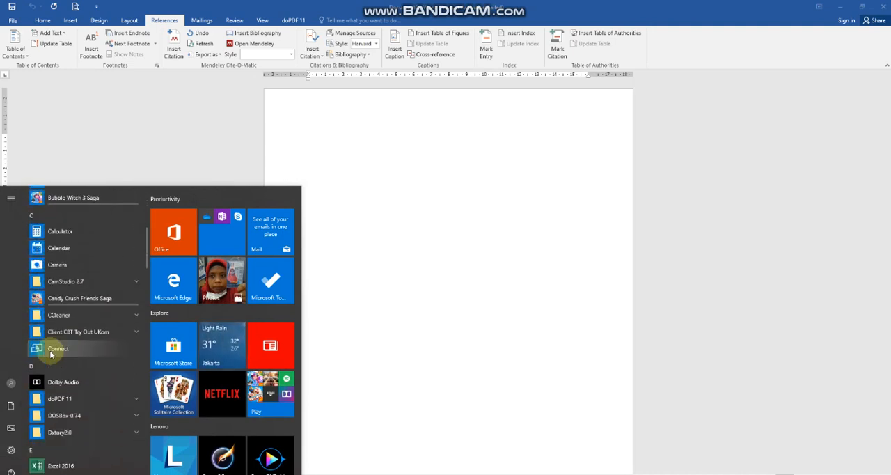
text(mwnd)
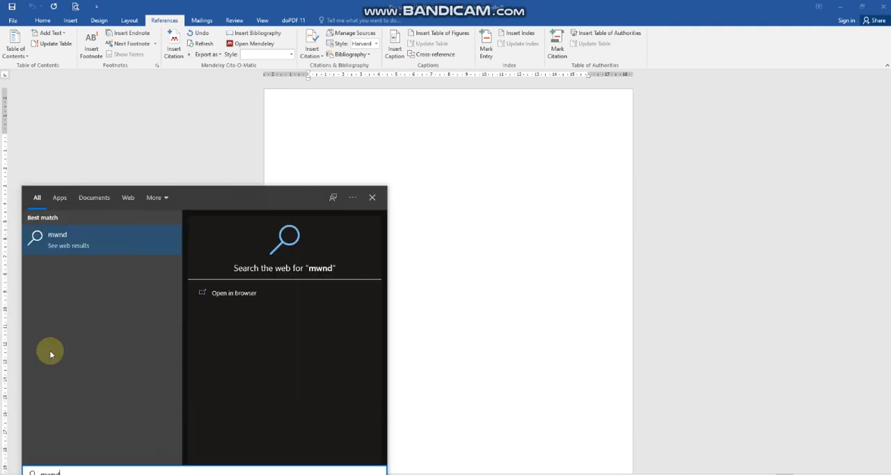
key(BackSpace)
key(BackSpace)
key(BackSpace)
text(e)
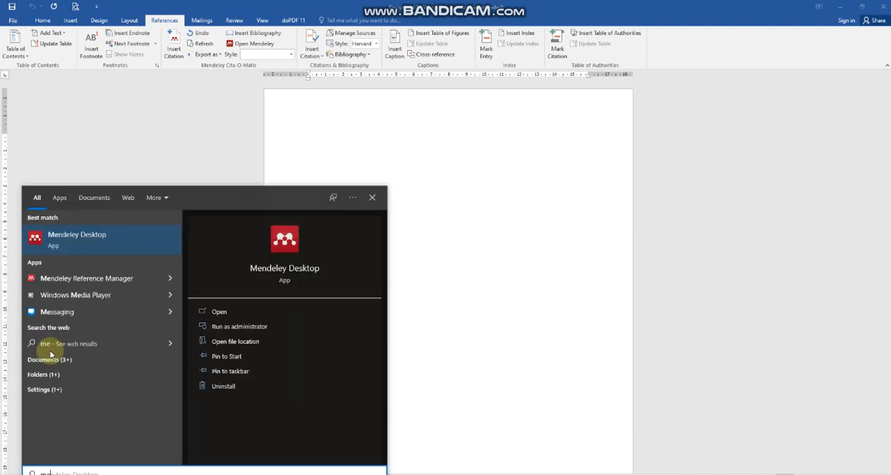
click(101, 244)
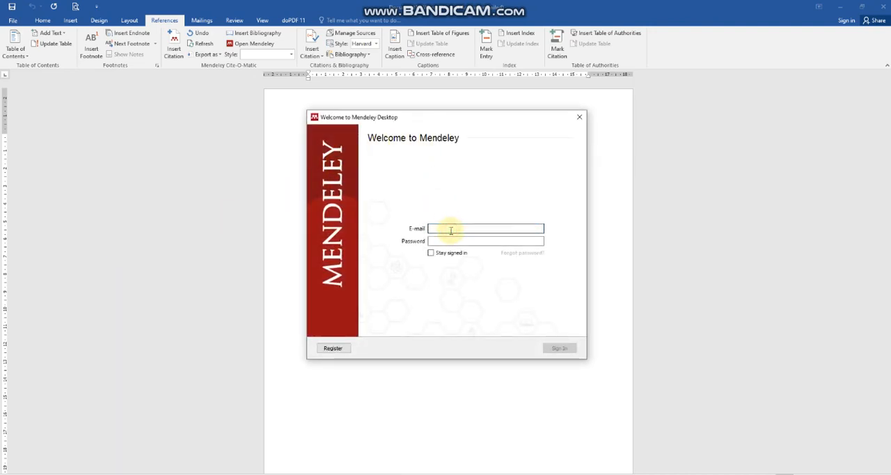
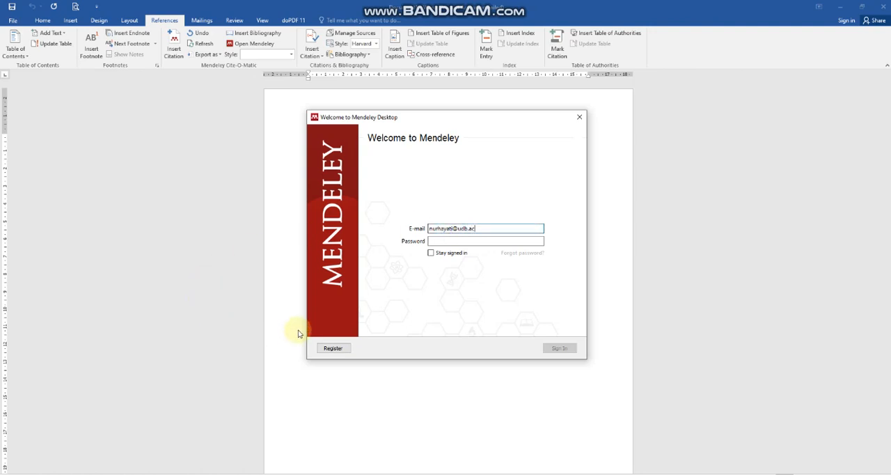
Enter the account password and sign in to Mendeley Desktop.
click(492, 241)
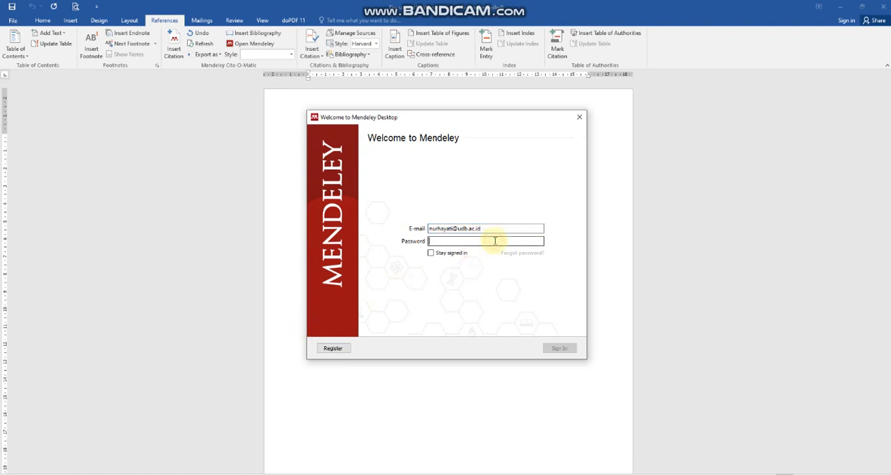
text(******)
key(BackSpace)
key(BackSpace)
key(BackSpace)
key(BackSpace)
key(BackSpace)
key(BackSpace)
text(****)
key(BackSpace)
key(BackSpace)
key(BackSpace)
key(BackSpace)
text(************)
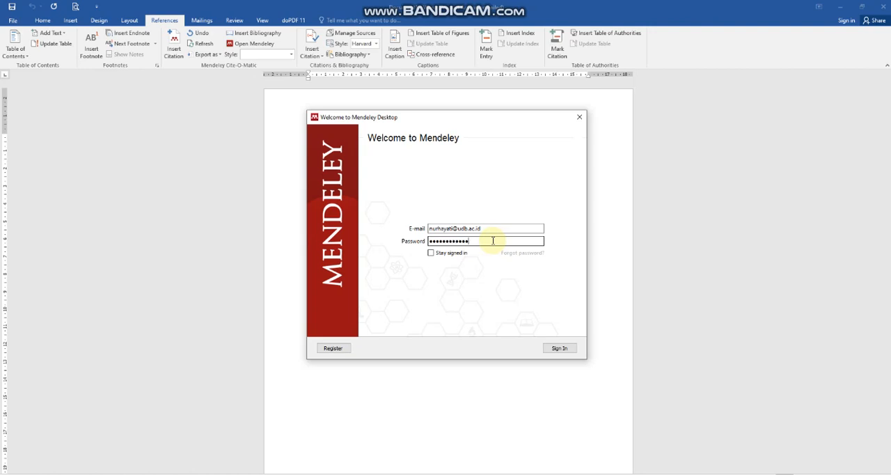
click(548, 353)
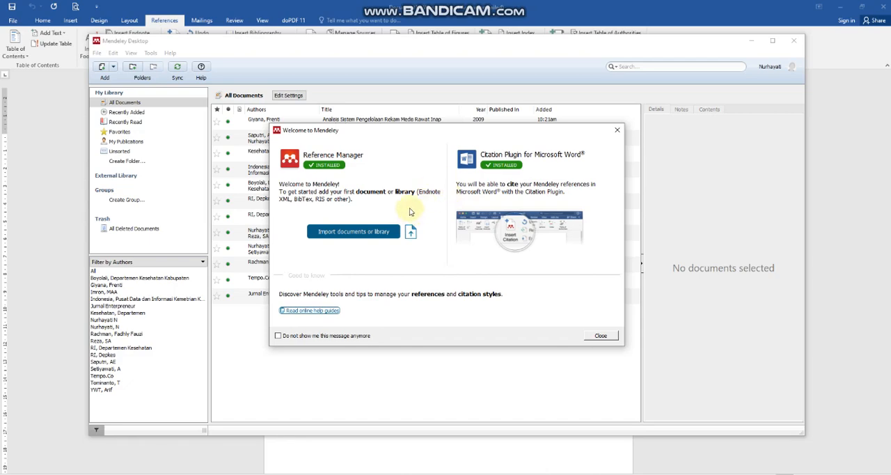
Close the welcome message and dismiss the introductory tips to reach the document library.
click(602, 335)
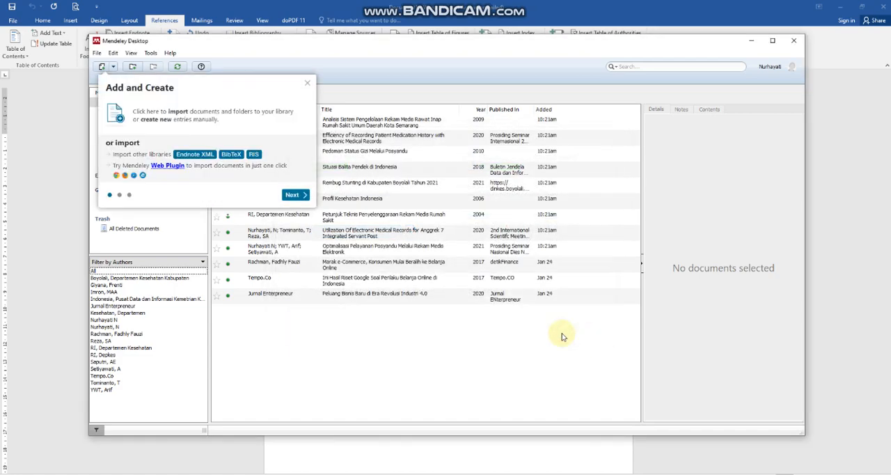
click(293, 195)
click(375, 281)
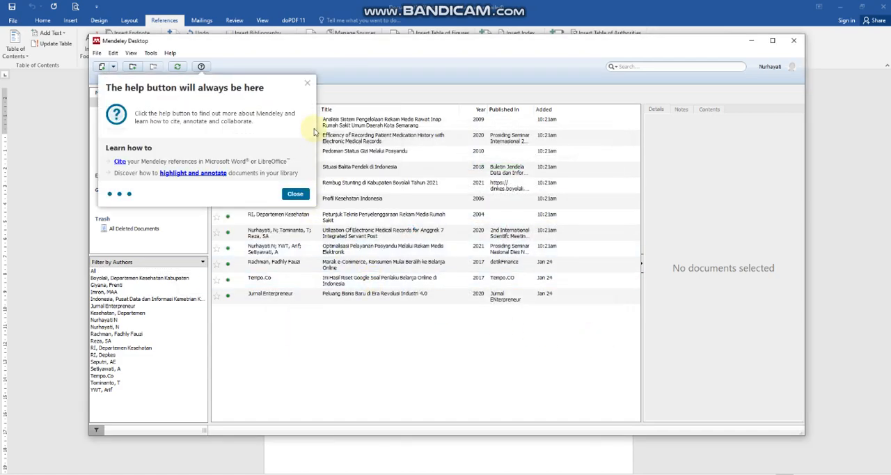
click(309, 85)
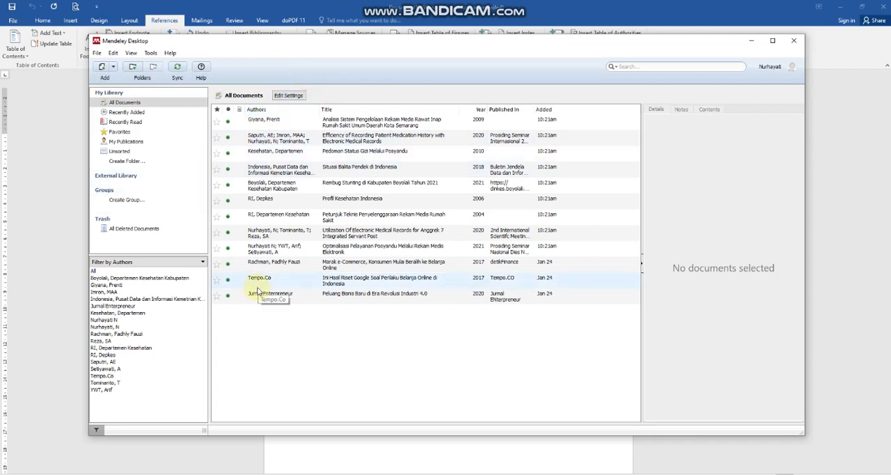
Create a new folder named "Tugas Akhir" in My Library.
click(134, 70)
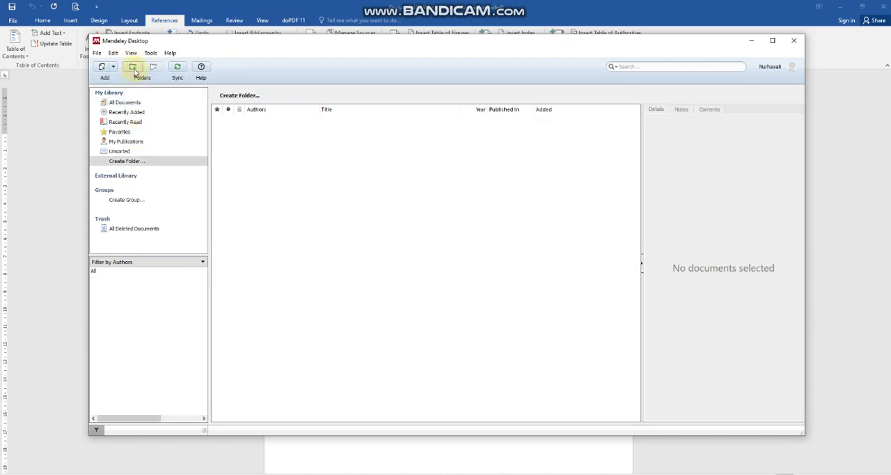
right_click(140, 165)
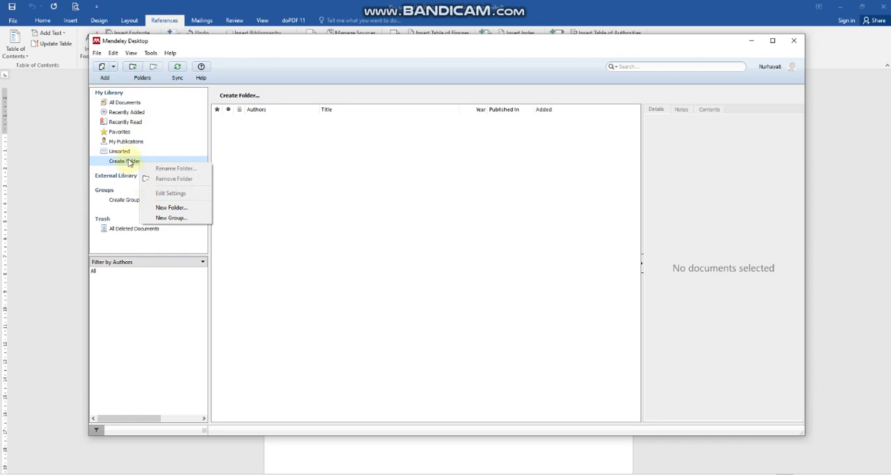
click(174, 210)
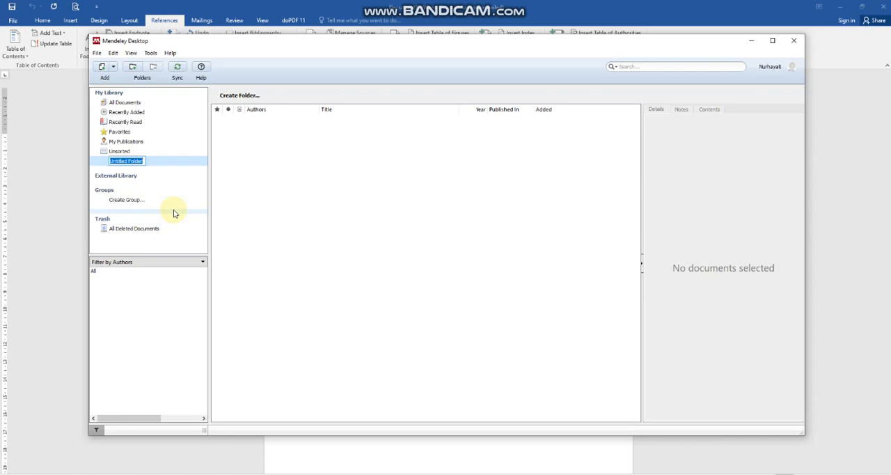
text(Tugas Akhir)
key(Return)
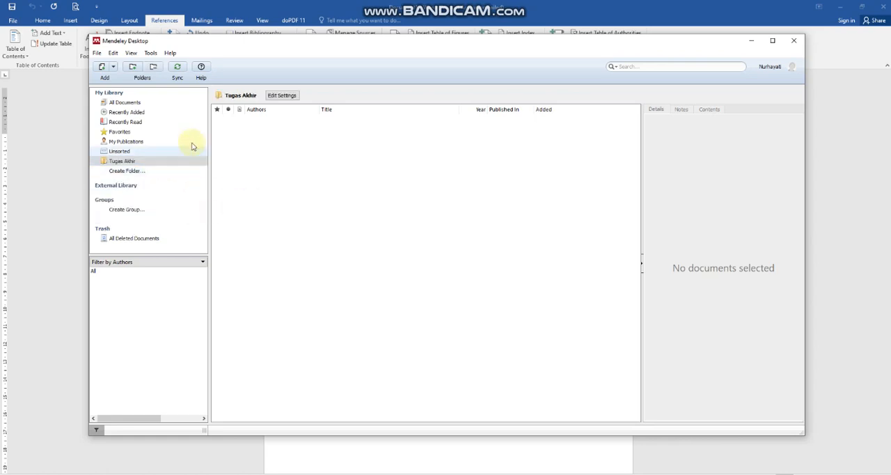
Switch to File Explorer to check the Bahan_Buku, Bahan_Jurnal and Bahan_prosiding PDFs, and return to Mendeley Desktop.
click(121, 161)
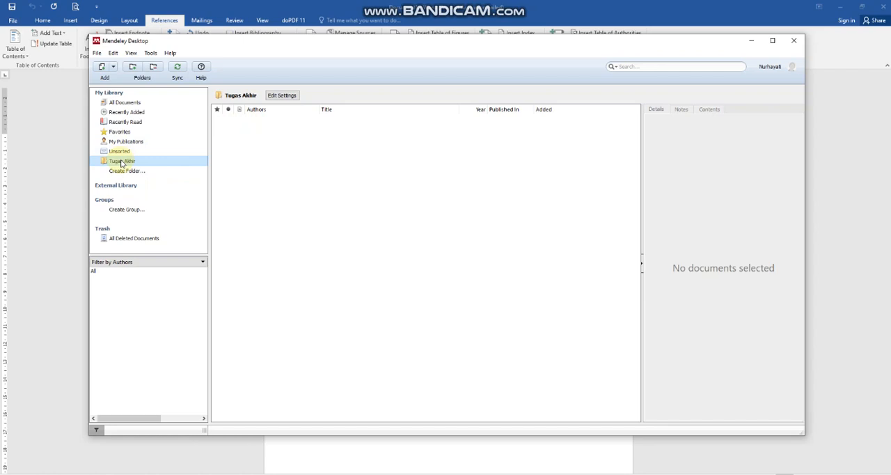
click(305, 168)
right_click(305, 167)
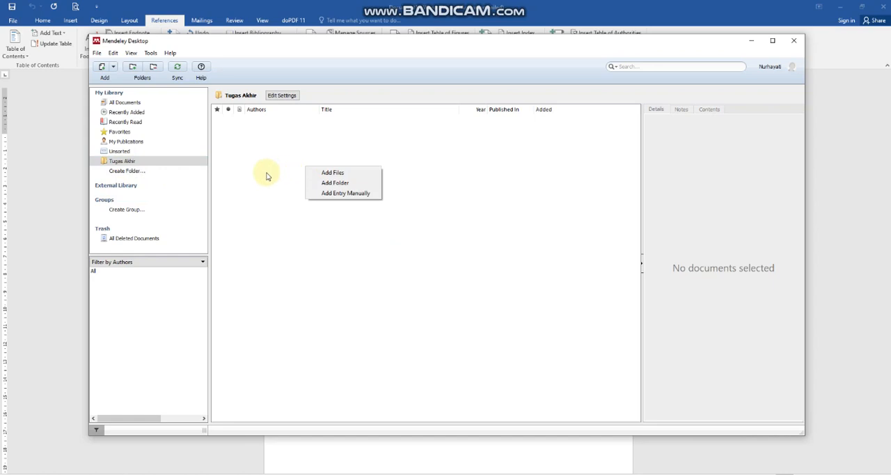
click(78, 474)
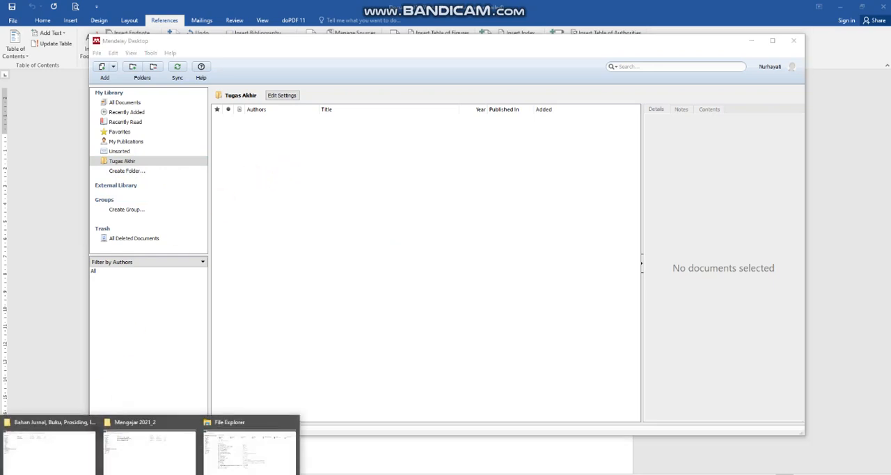
click(69, 453)
click(179, 59)
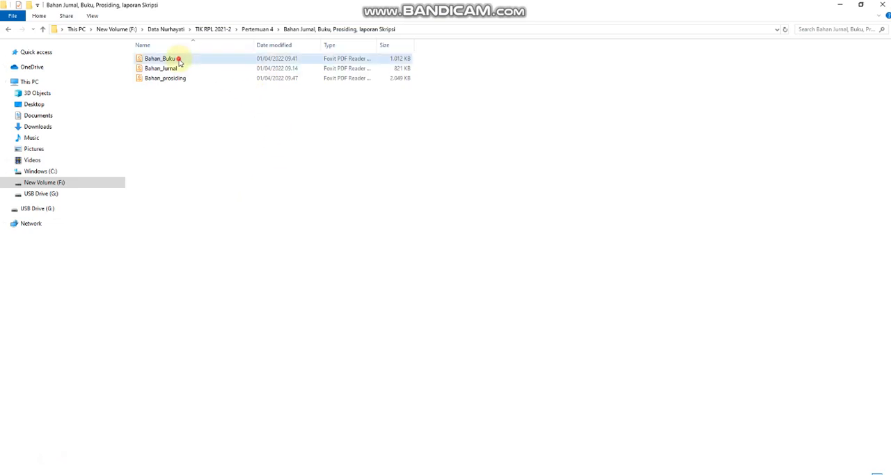
click(171, 67)
click(166, 85)
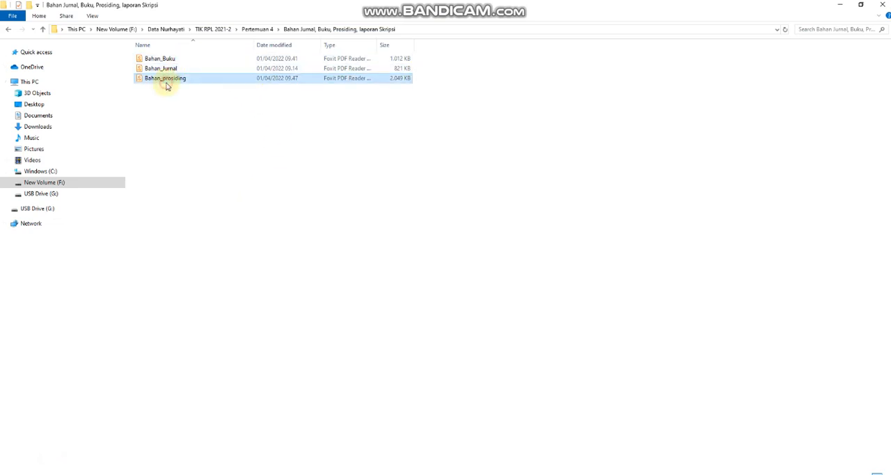
click(840, 5)
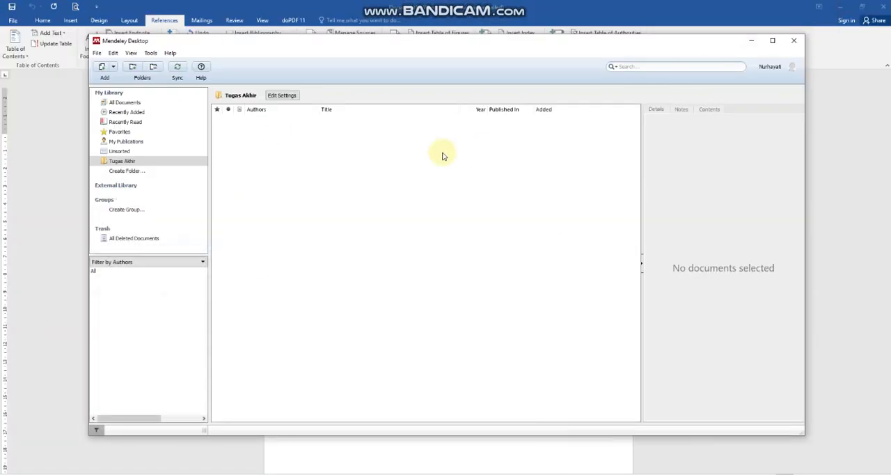
right_click(246, 127)
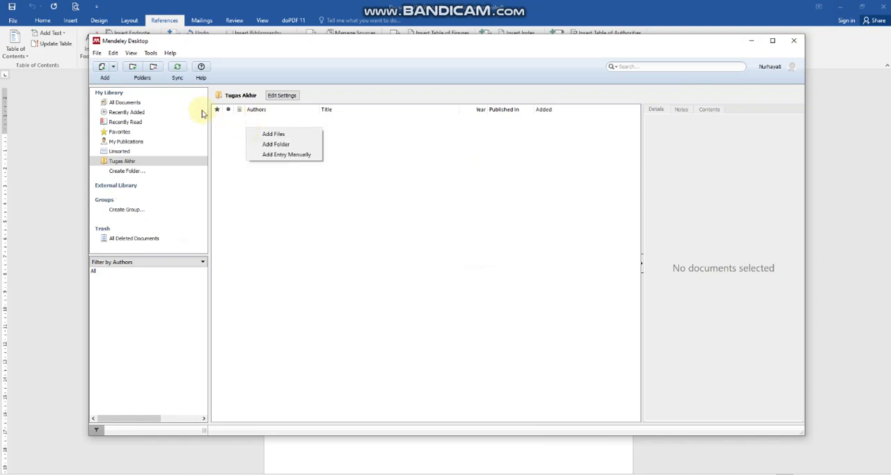
click(114, 69)
click(113, 68)
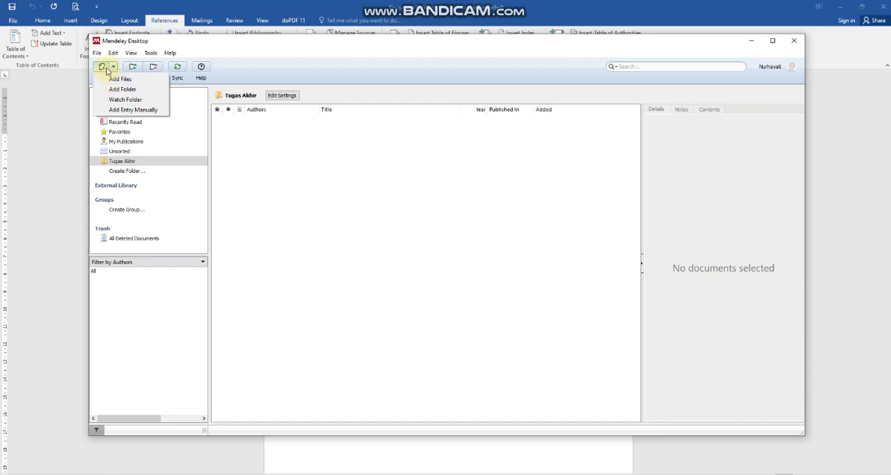
click(125, 110)
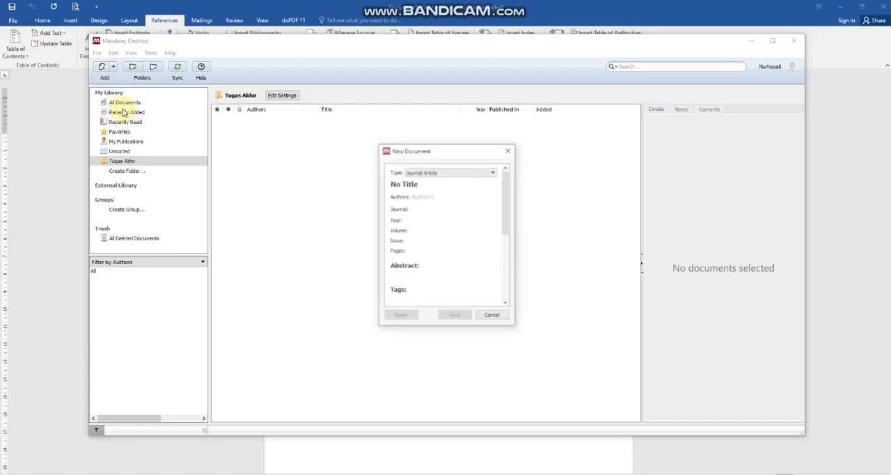
click(511, 150)
Add the Bahan_Buku file from "Bahan Jurnal, Buku, Prosiding, laporan Skripsi" under Pertemuan 4 on drive F to the Tugas Akhir folder.
click(97, 53)
click(105, 64)
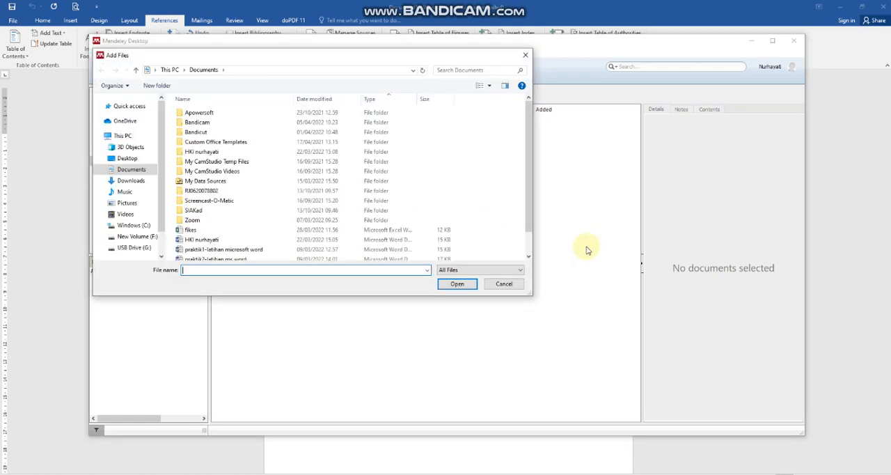
click(137, 236)
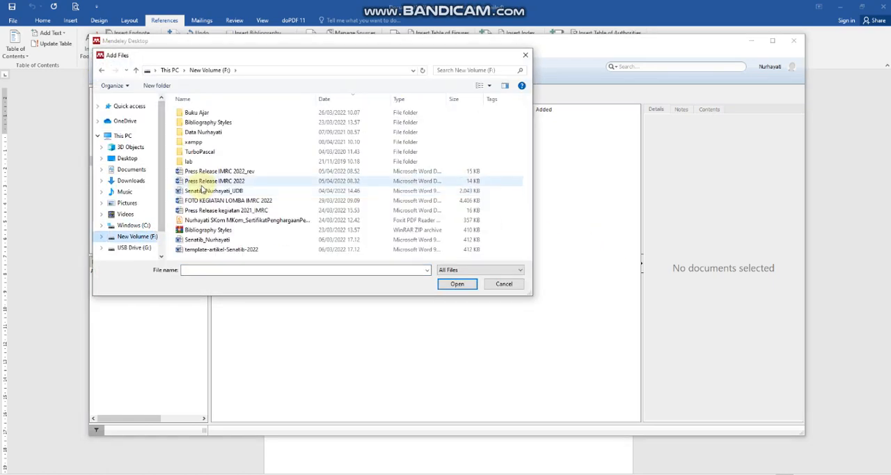
double_click(202, 128)
scroll(208, 201, down, 5)
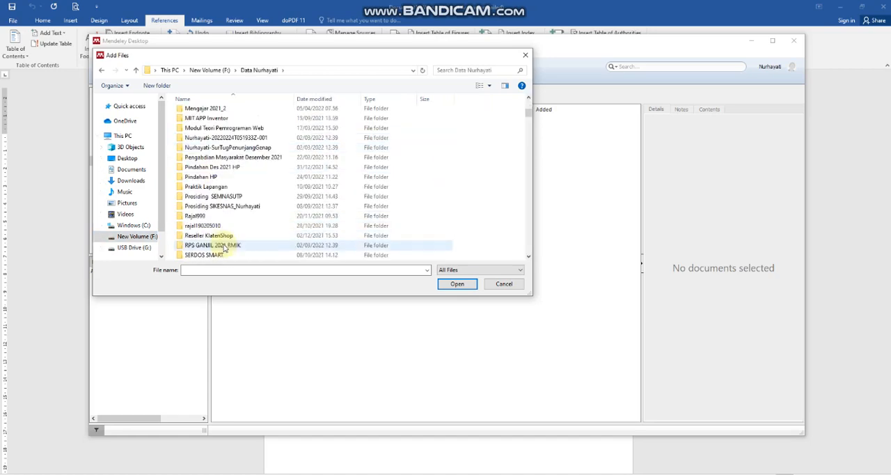
double_click(212, 247)
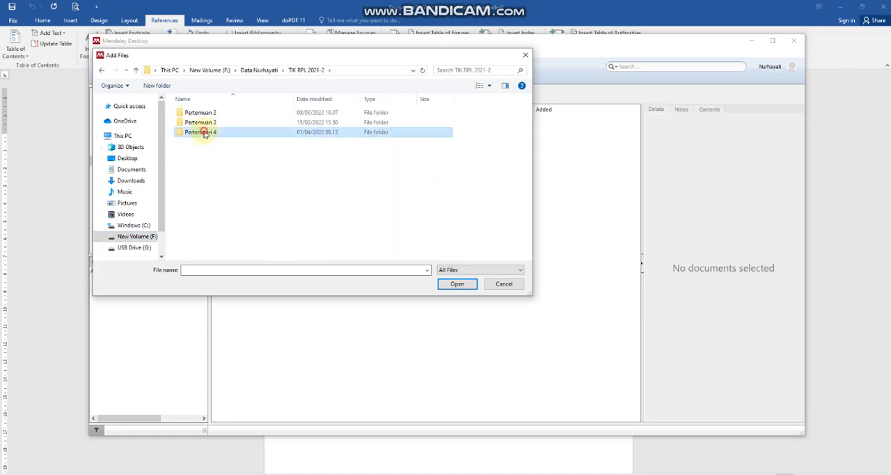
double_click(203, 132)
double_click(201, 113)
click(187, 113)
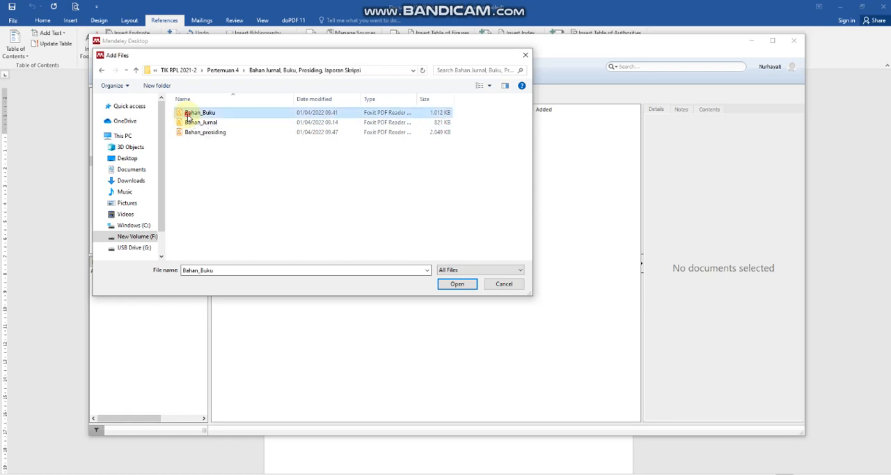
click(464, 285)
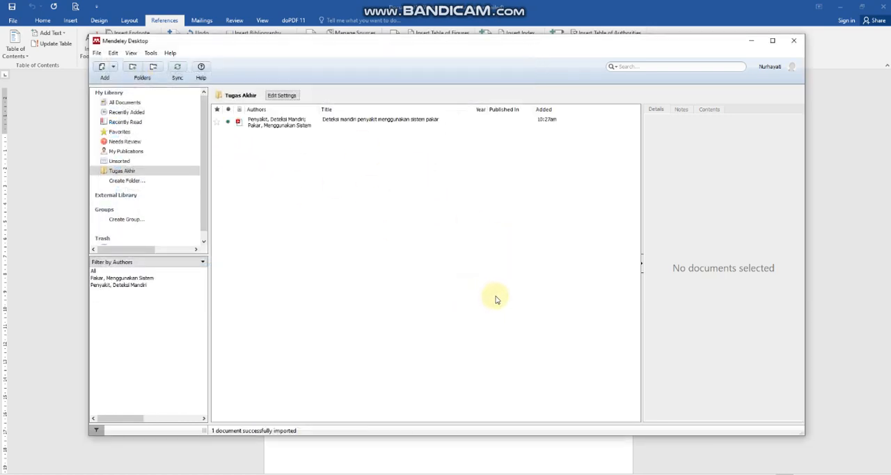
Review the imported book's details, including its catalog IDs, attached file and author entries.
click(293, 129)
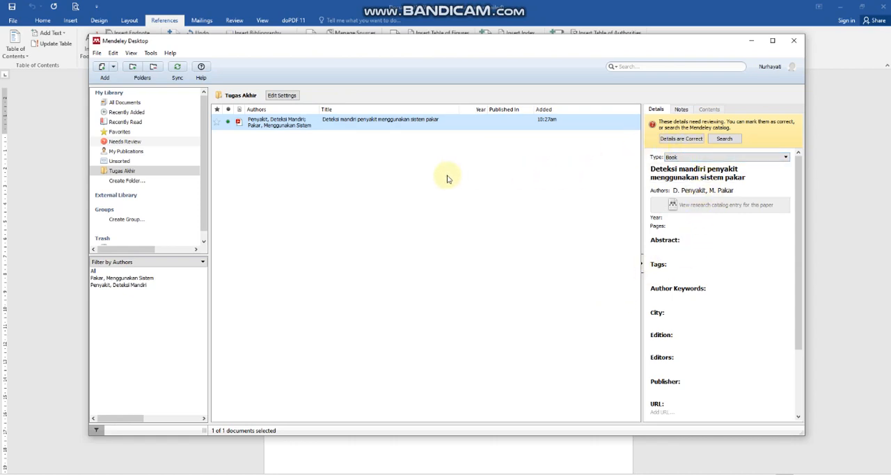
scroll(691, 223, down, 3)
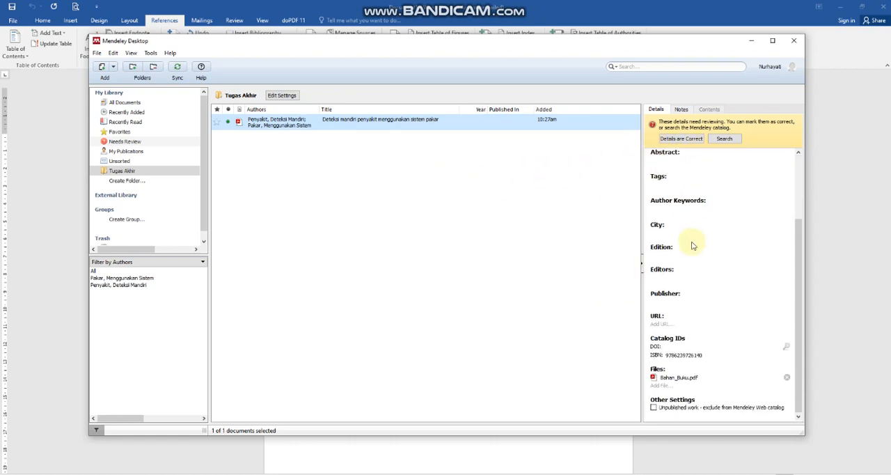
scroll(693, 234, up, 4)
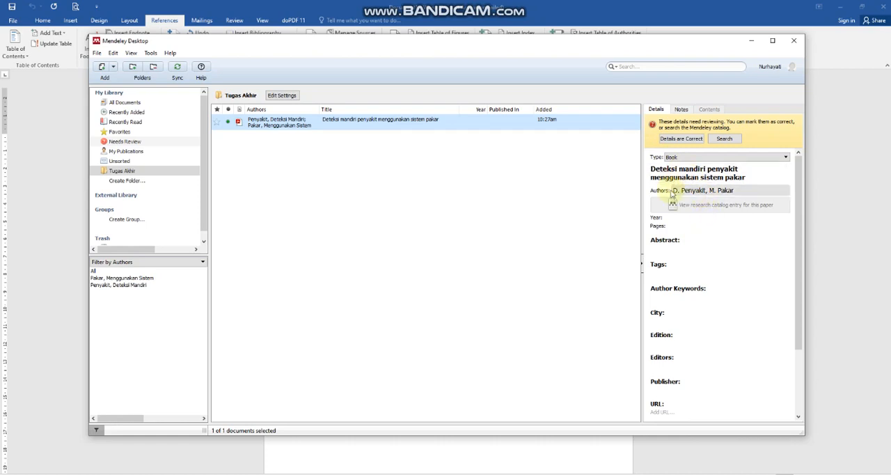
click(677, 191)
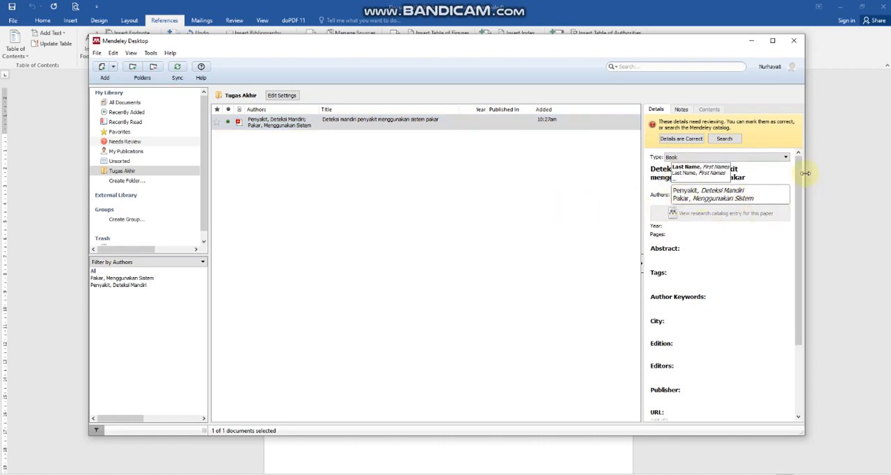
click(554, 201)
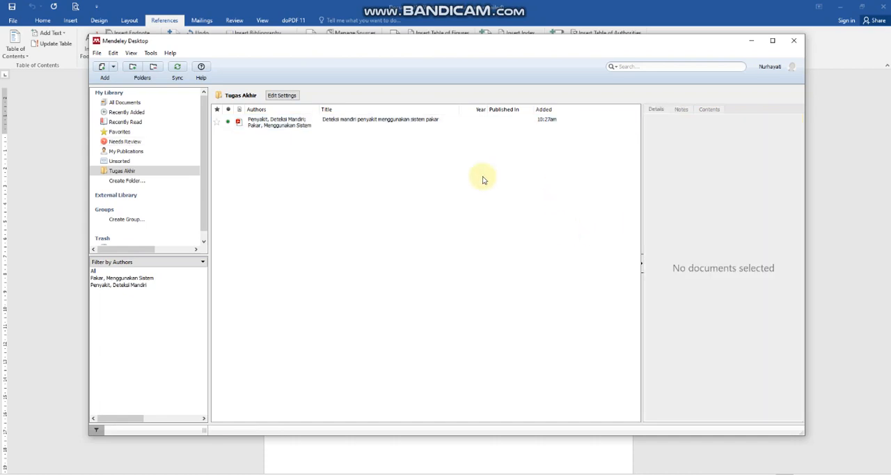
Open a blank manual document entry form to examine its fields, and close it without saving.
click(277, 125)
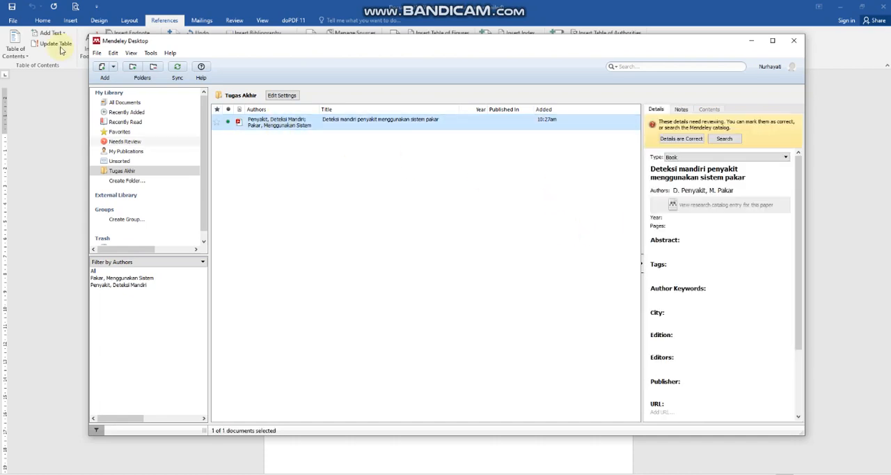
click(110, 68)
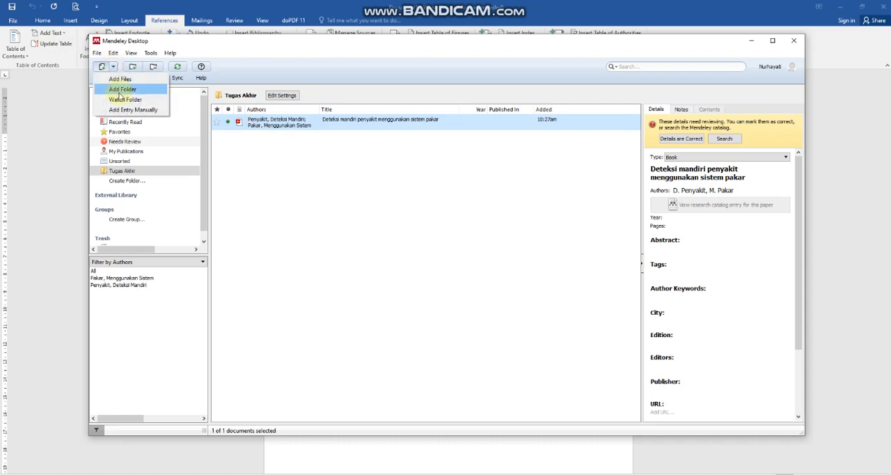
click(122, 111)
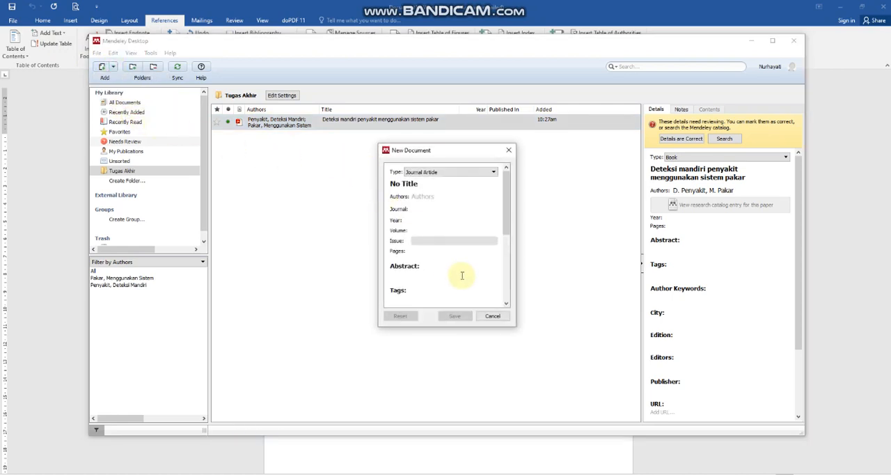
drag(505, 223, 507, 170)
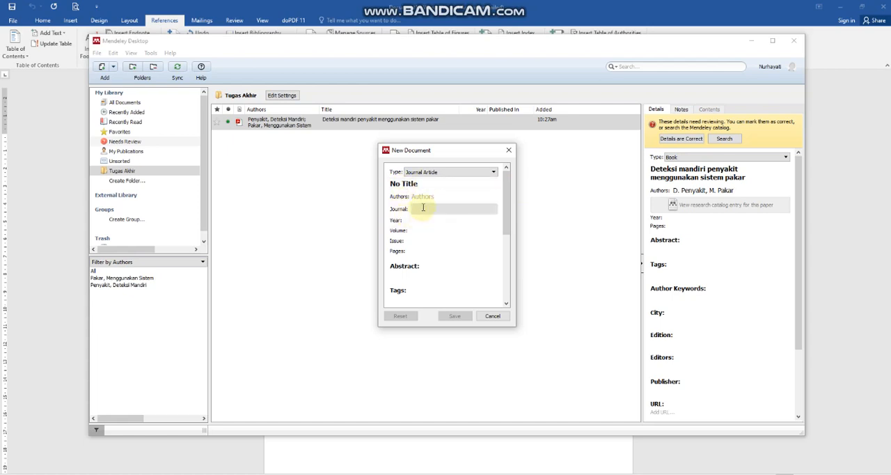
click(509, 154)
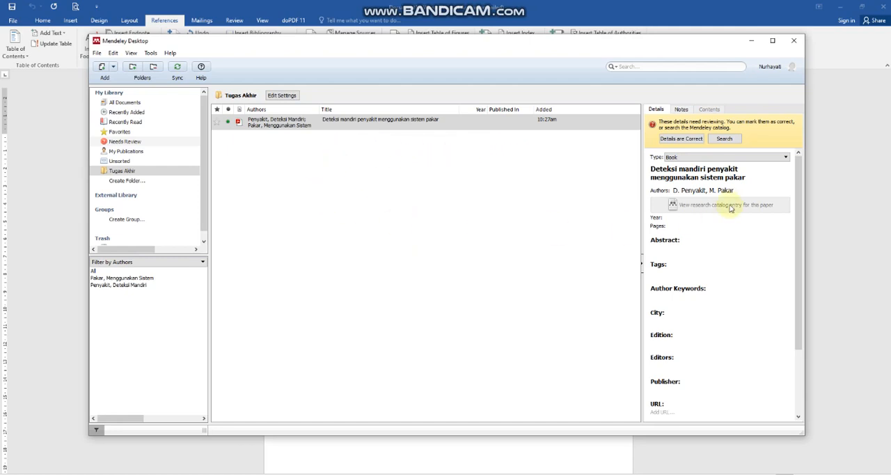
Keep Book as the imported document's type and check its title.
click(724, 157)
click(702, 171)
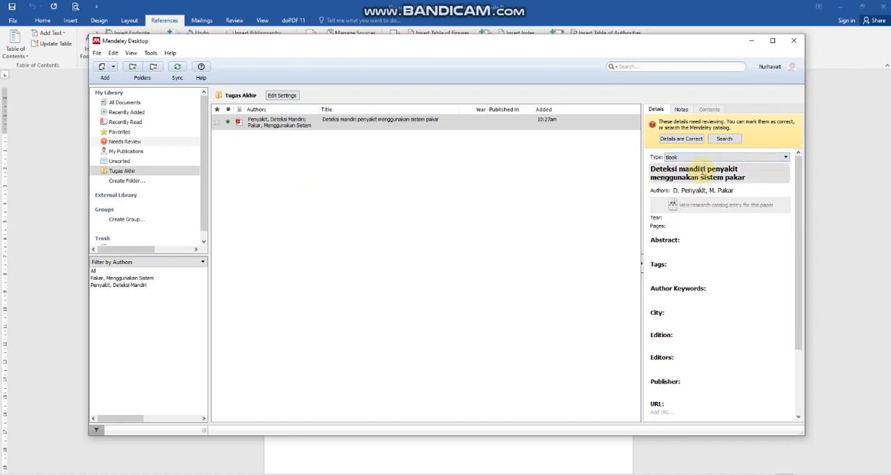
click(701, 170)
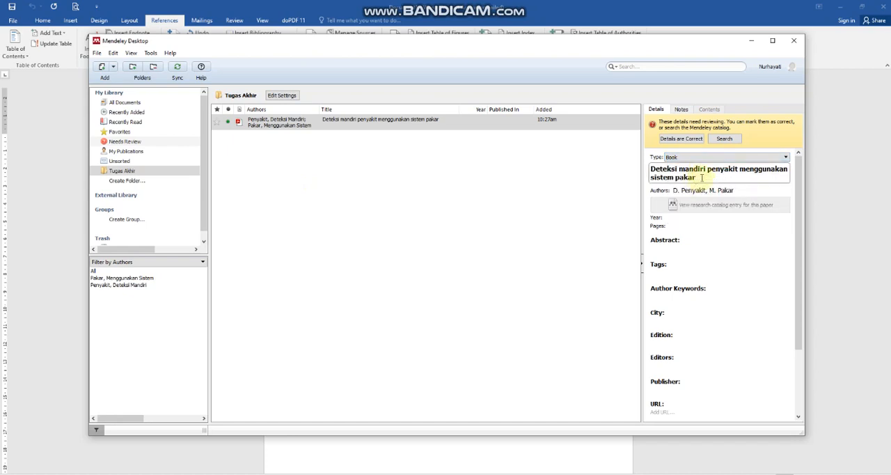
Replace the book's wrongly detected authors with the first author's name, in last name, first name format.
click(689, 190)
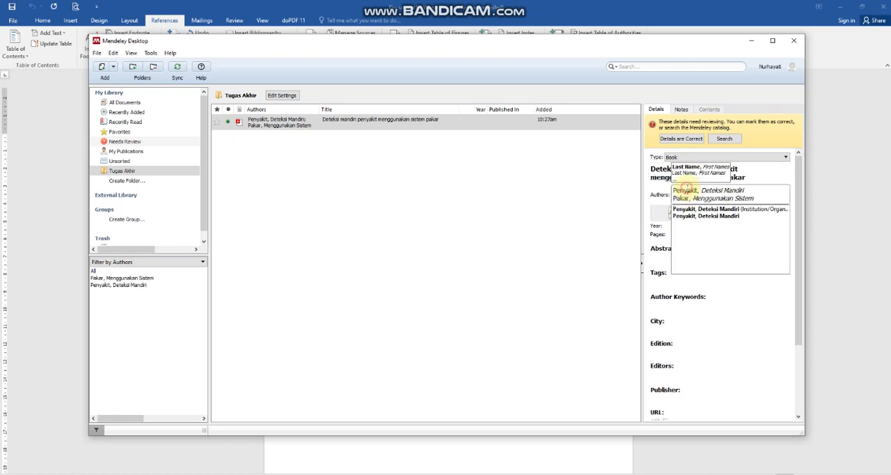
drag(752, 201, 666, 194)
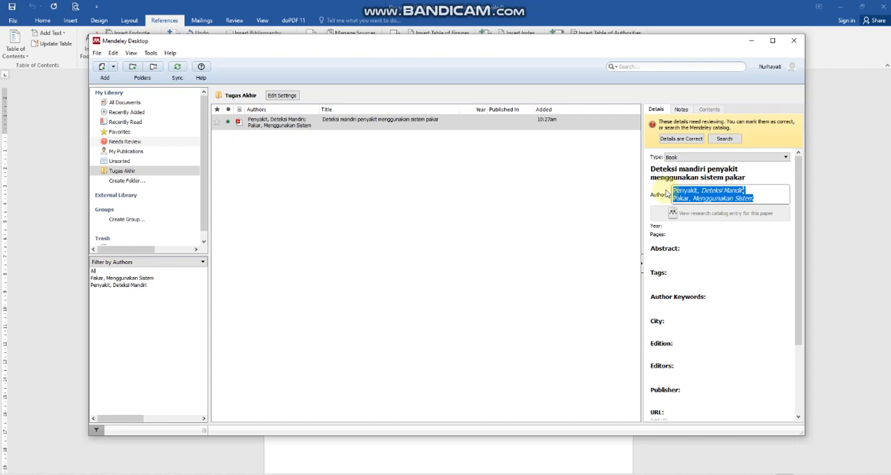
text(Nu)
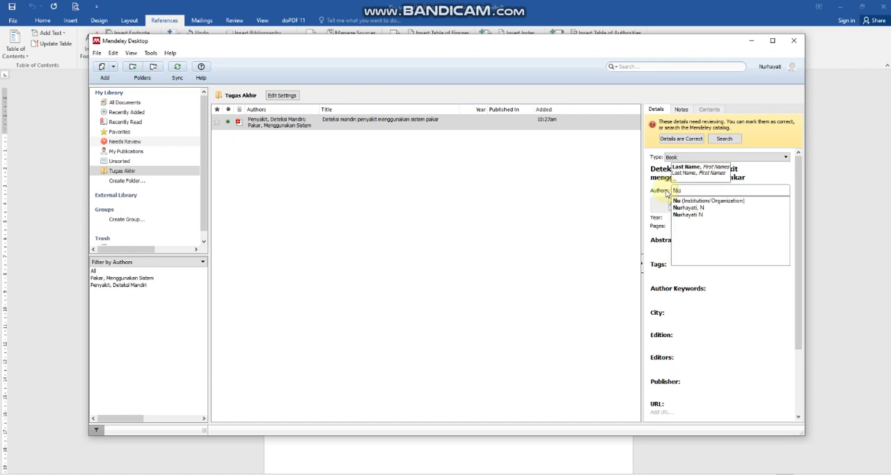
text(rhayat)
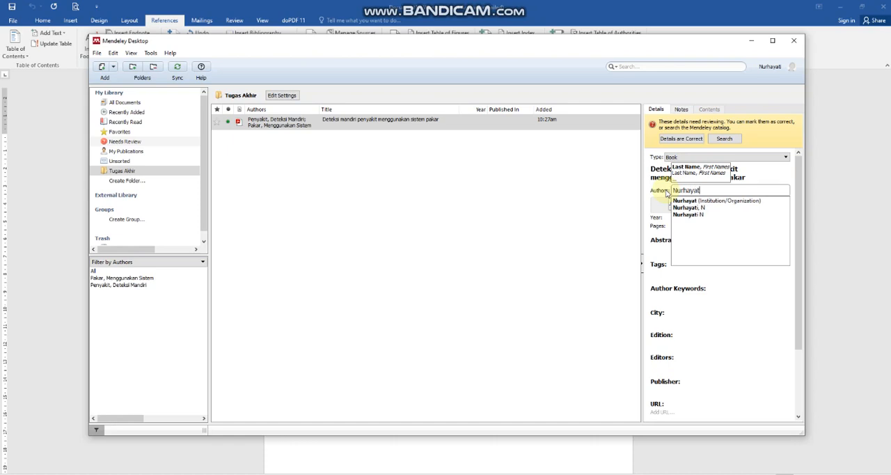
text(i)
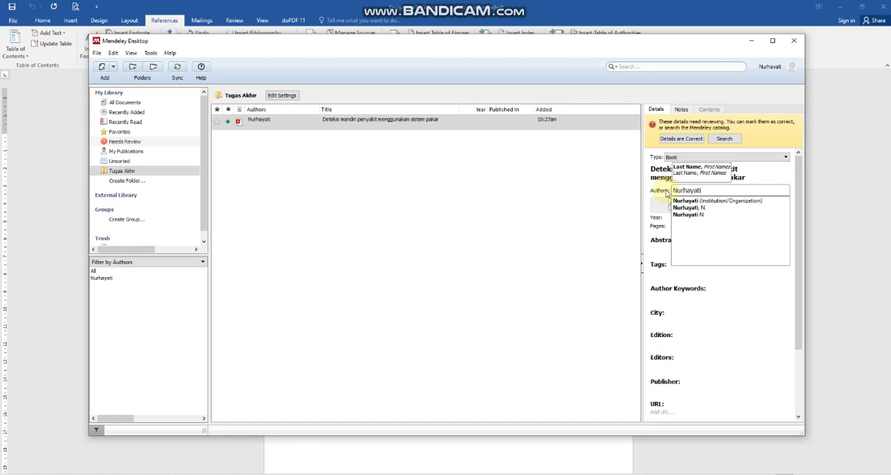
key(Return)
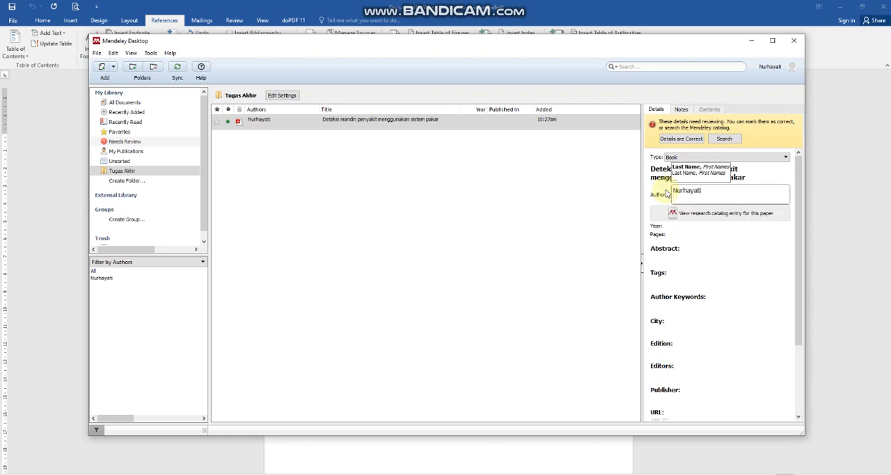
key(BackSpace)
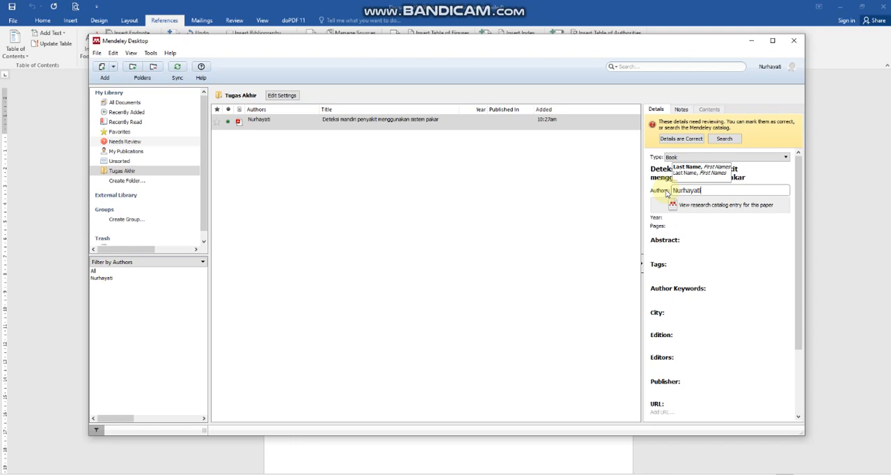
text(,)
text(Nurhayat)
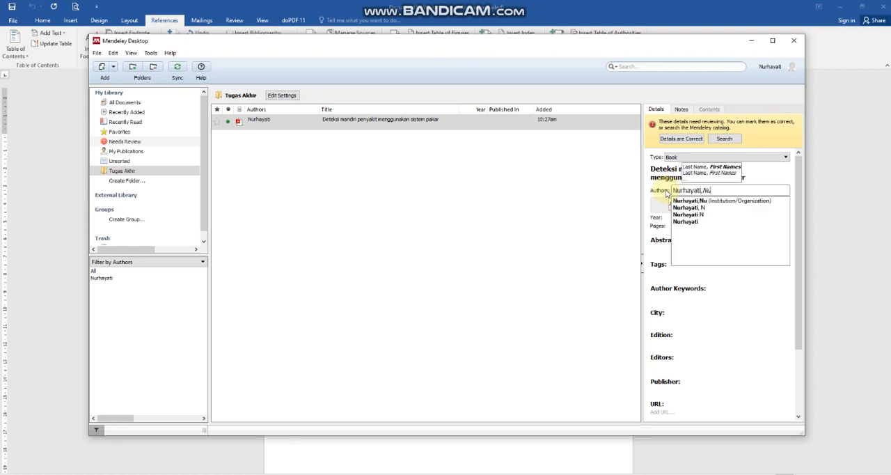
text(i)
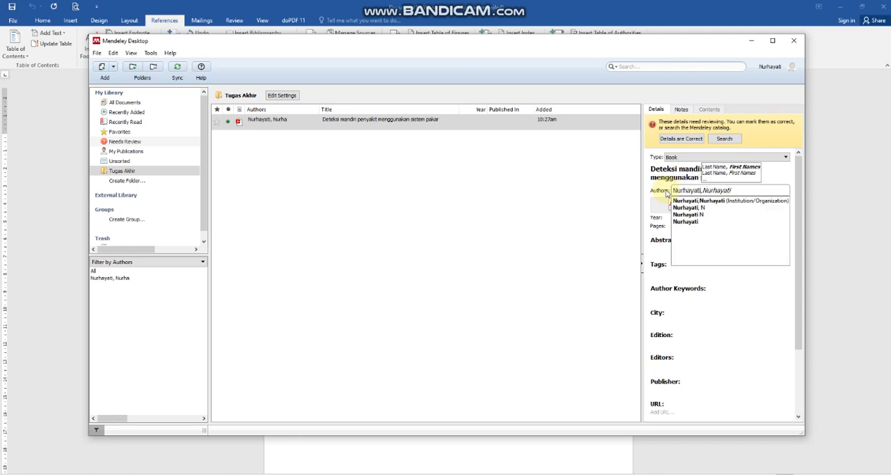
key(Return)
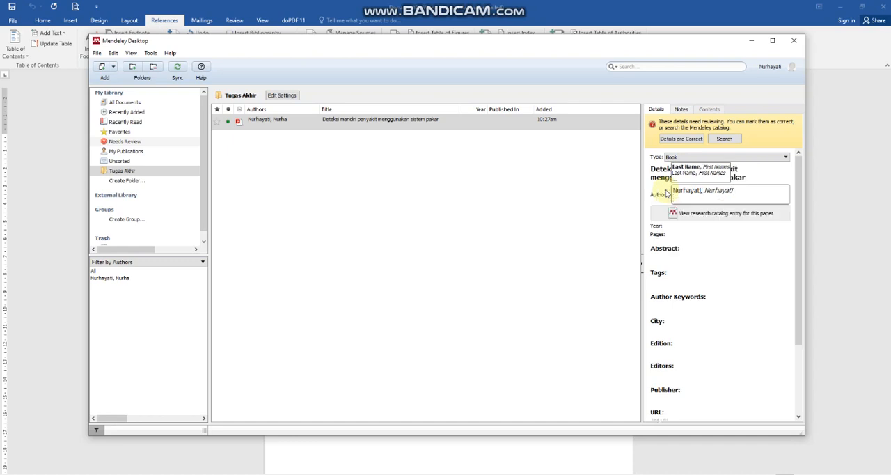
Add the second author's last and first names on a separate line.
text(Fa)
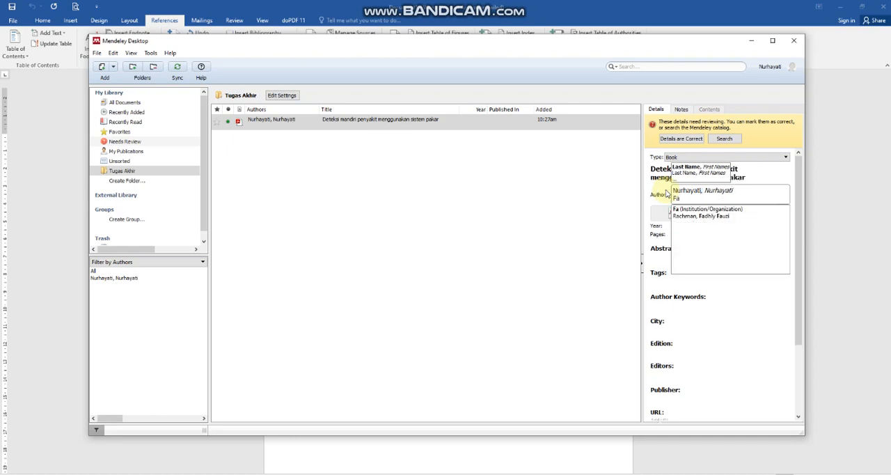
text(ri)
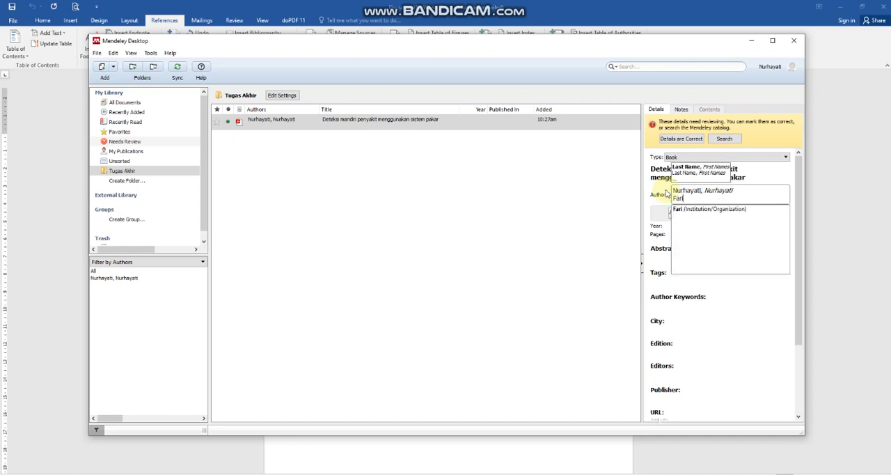
text(da,)
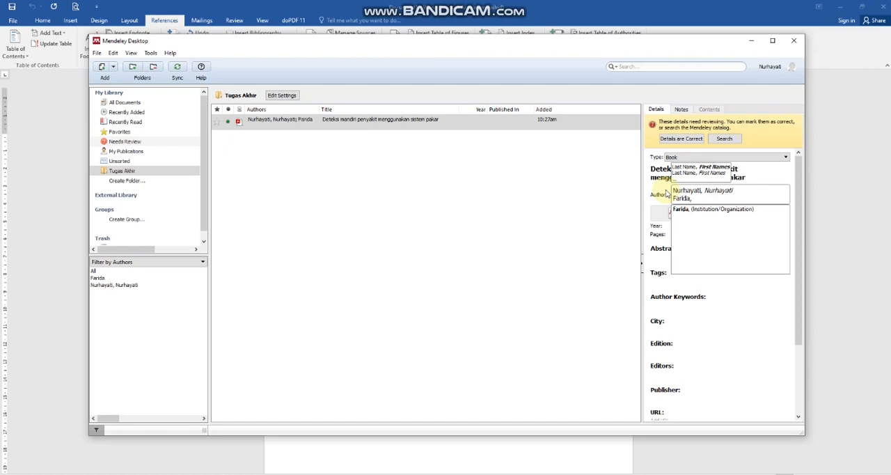
text(Siti)
key(Return)
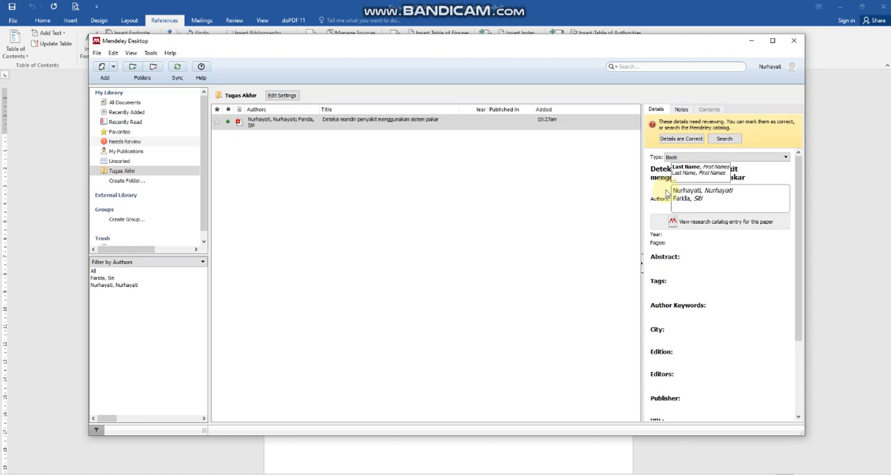
Add the third author's last and first names on a separate line and finish editing the author list.
text(Pal)
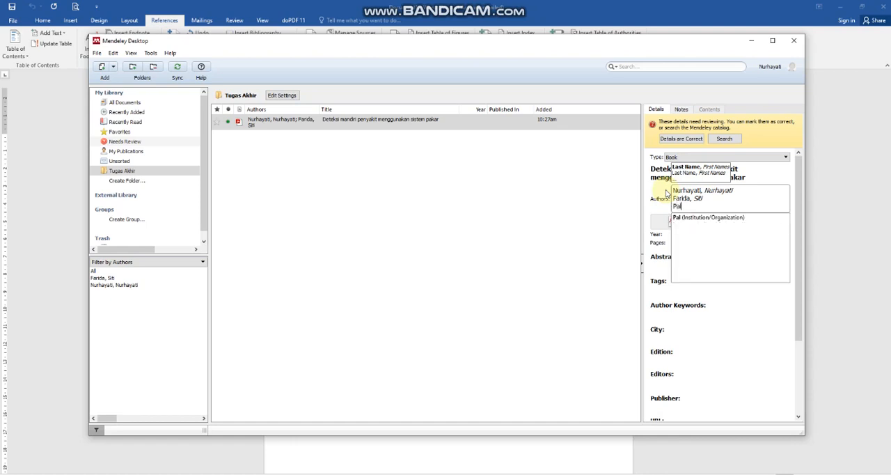
text(upi,Dwi)
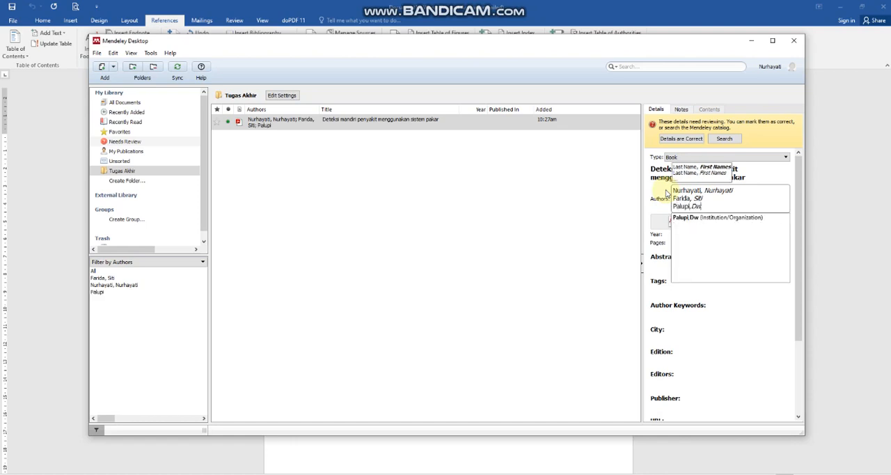
text( Lestar)
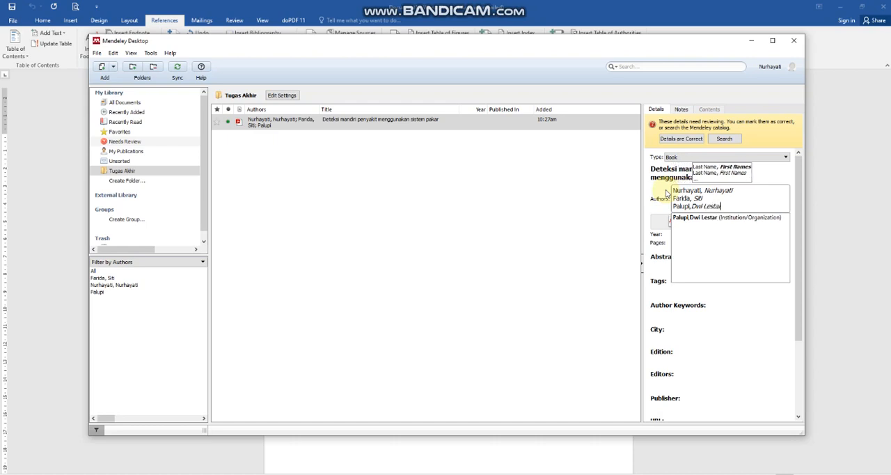
text(i Mukti)
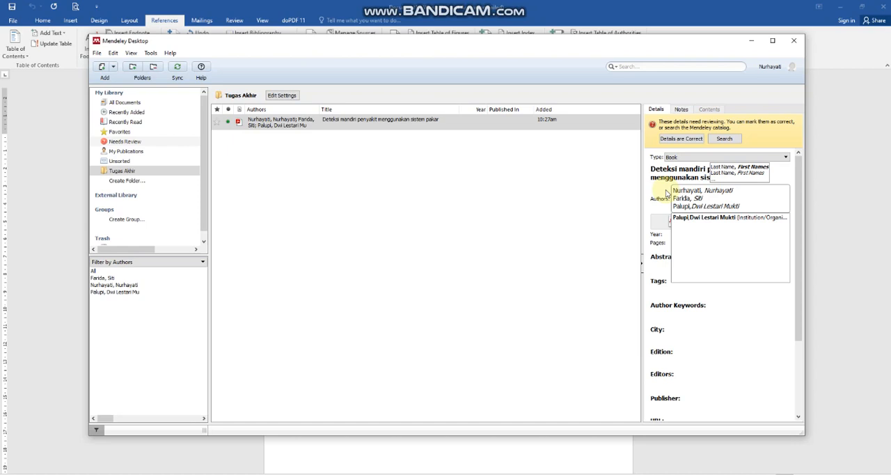
click(667, 194)
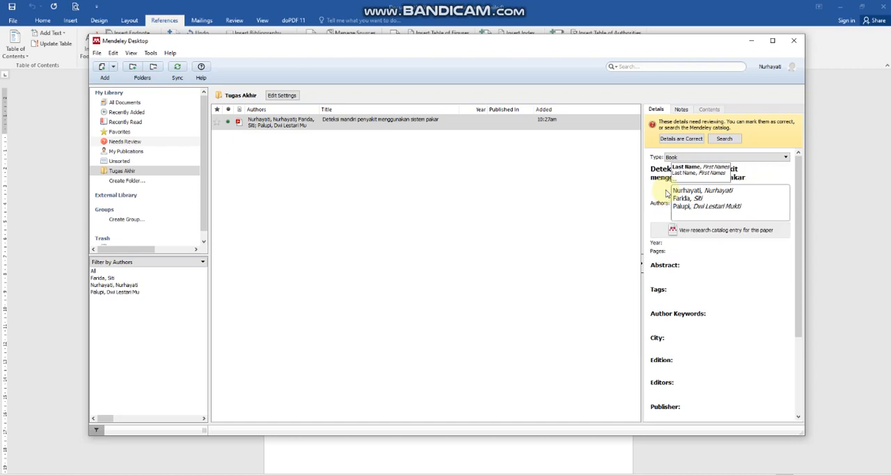
click(543, 256)
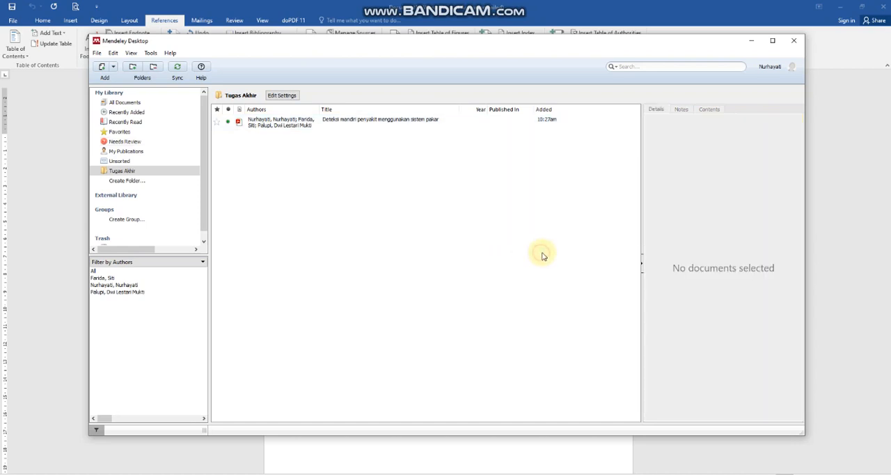
Set the book's publication year to 2021.
click(341, 124)
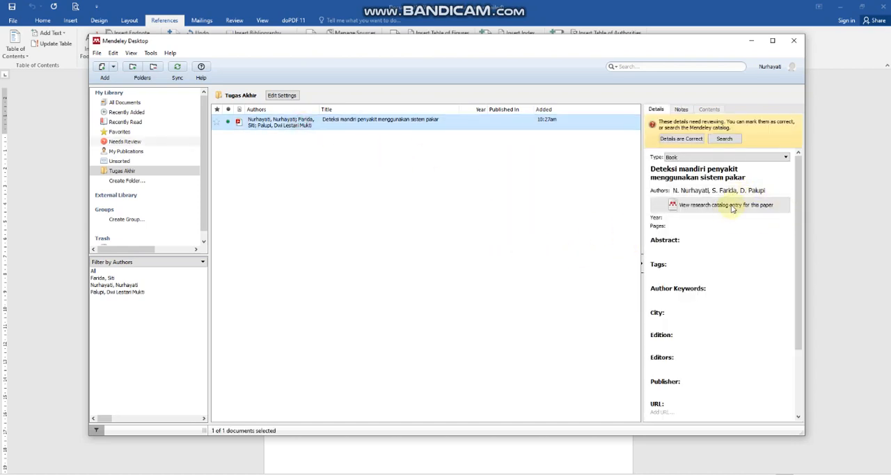
click(694, 218)
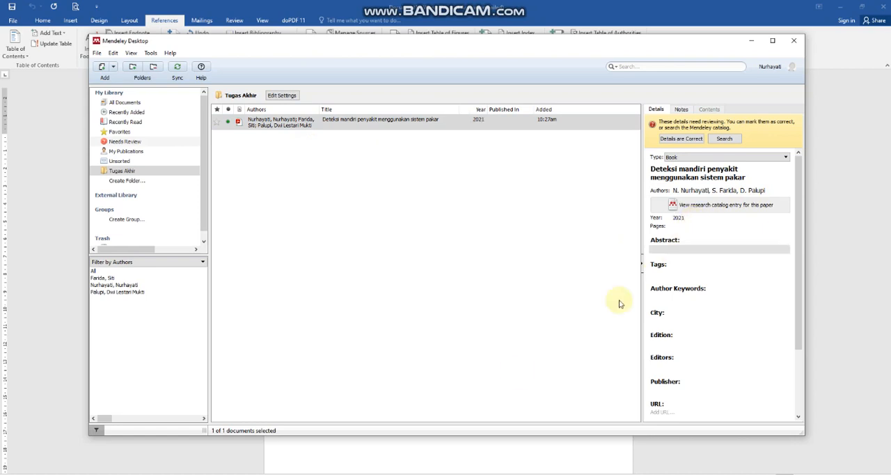
click(678, 227)
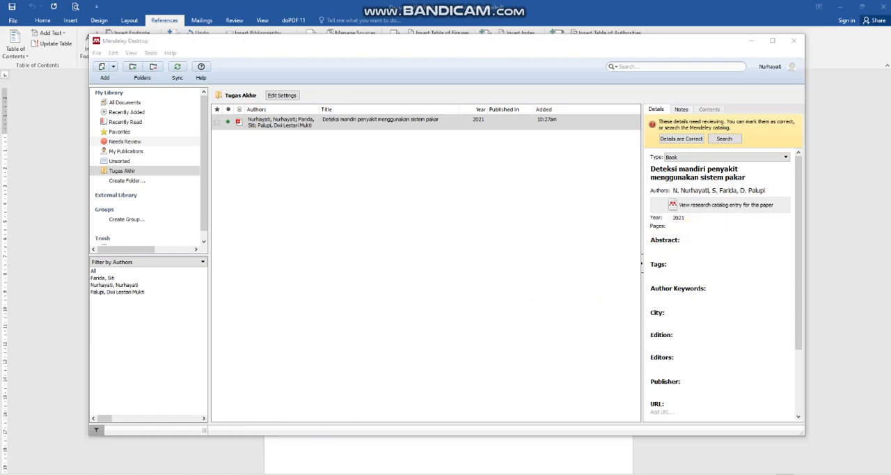
Check the page count in Bahan_Buku.pdf and set the book's pages to 59 in Mendeley Desktop.
mouse_move(148, 425)
click(72, 455)
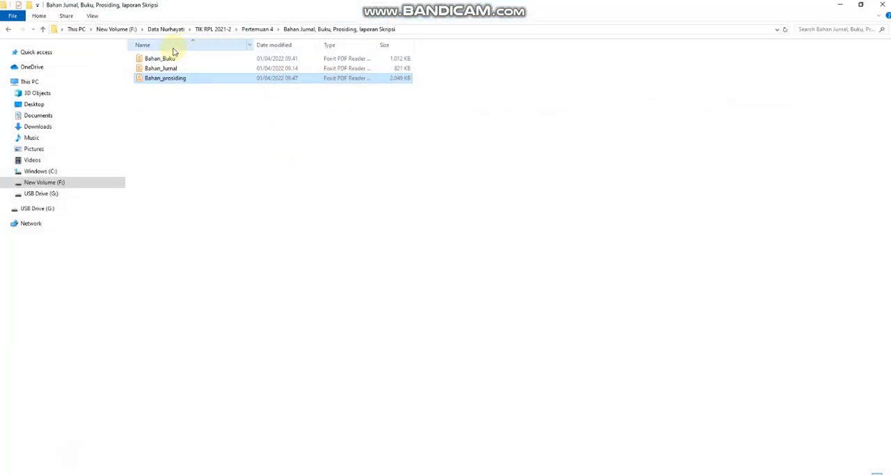
double_click(162, 58)
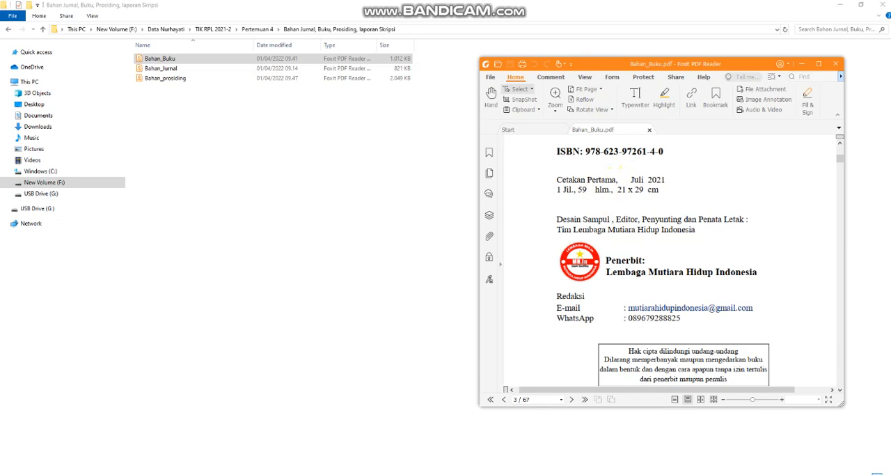
key(alt+Tab)
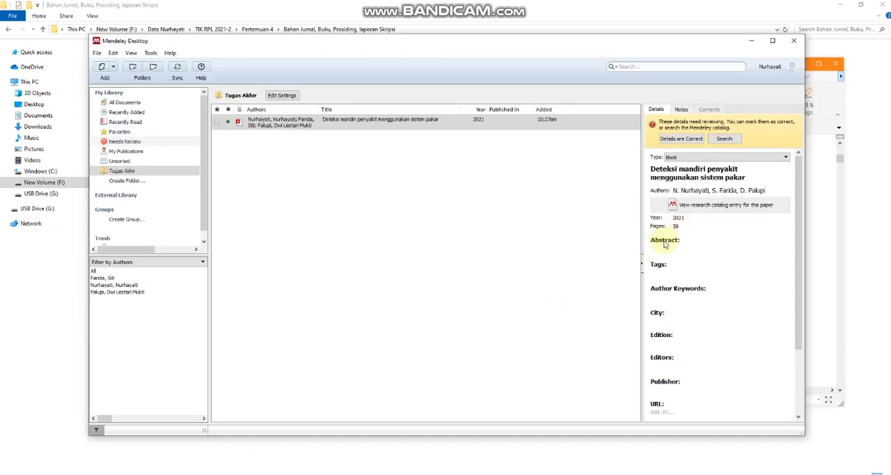
Look through the book's remaining detail fields, including the abstract, tags and author keywords.
click(683, 248)
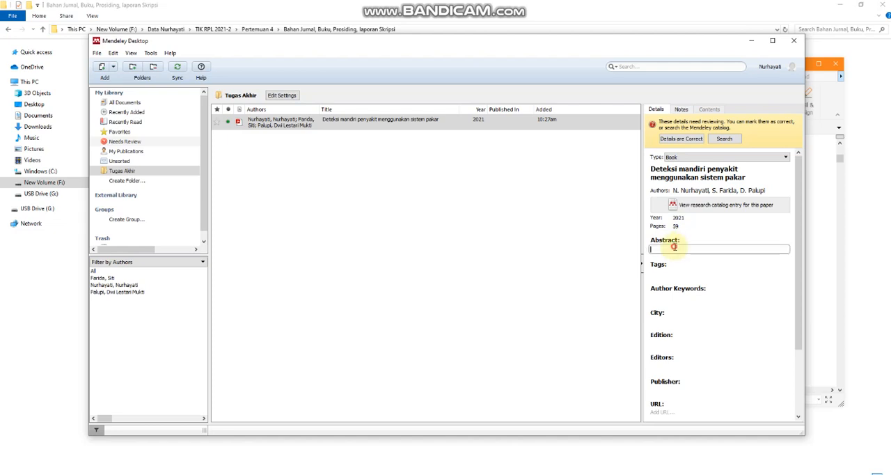
scroll(666, 269, down, 1)
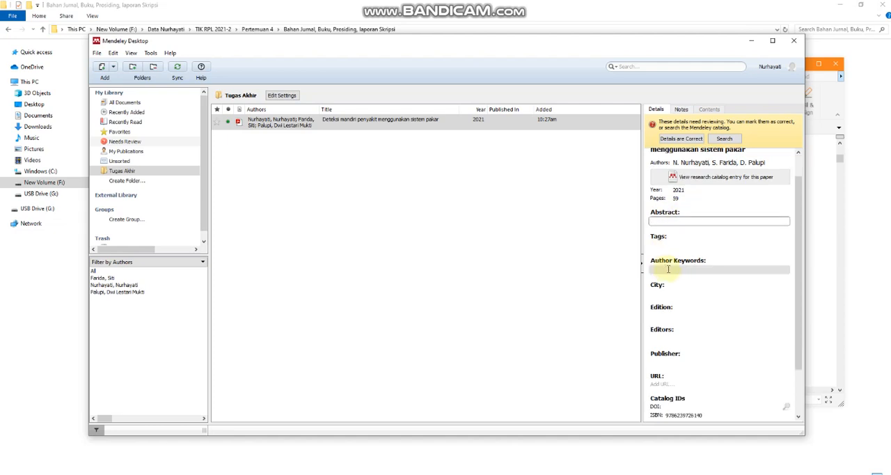
scroll(668, 269, down, 2)
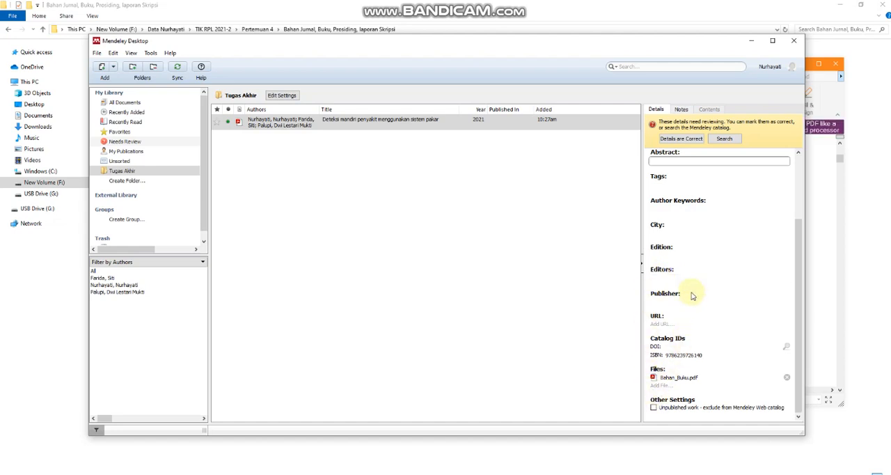
scroll(699, 262, up, 2)
click(675, 217)
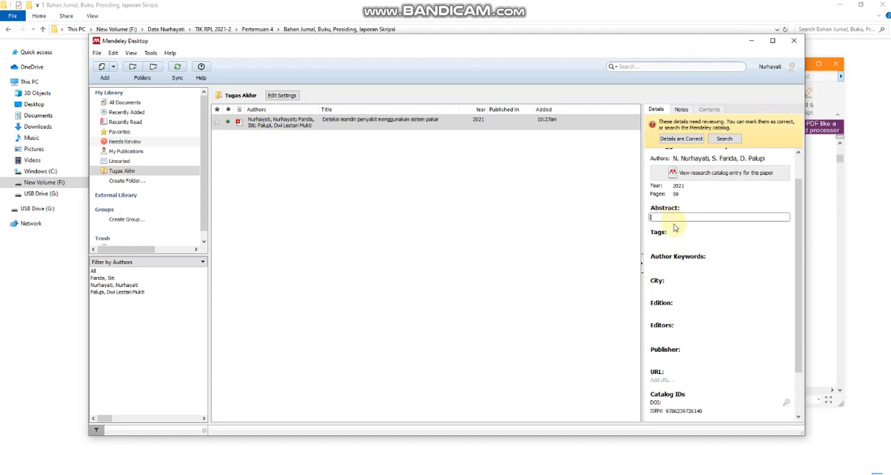
click(670, 239)
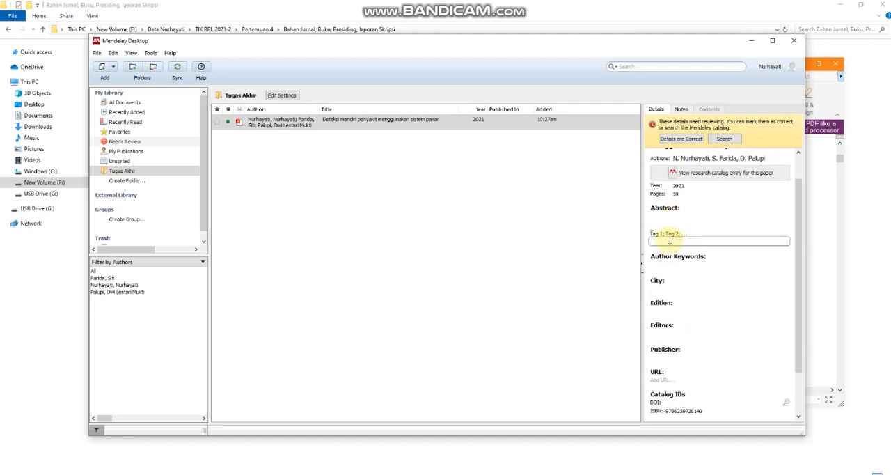
click(670, 262)
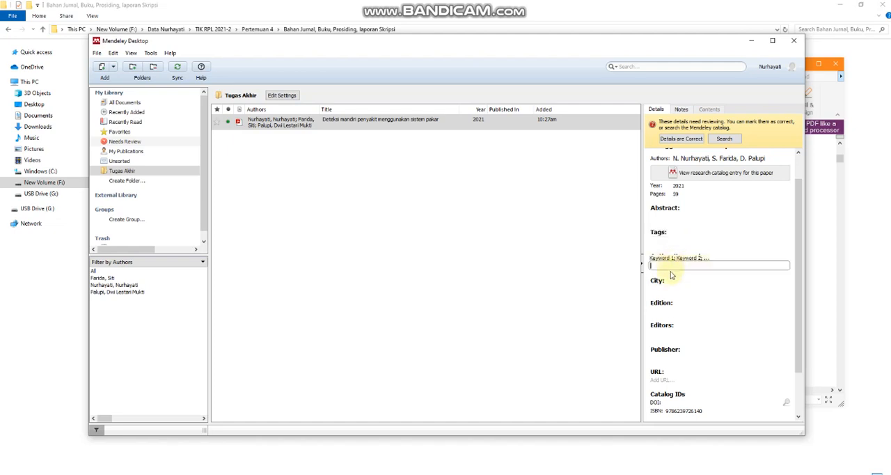
Set the book's city to Surabaya and its edition to 1.
click(666, 282)
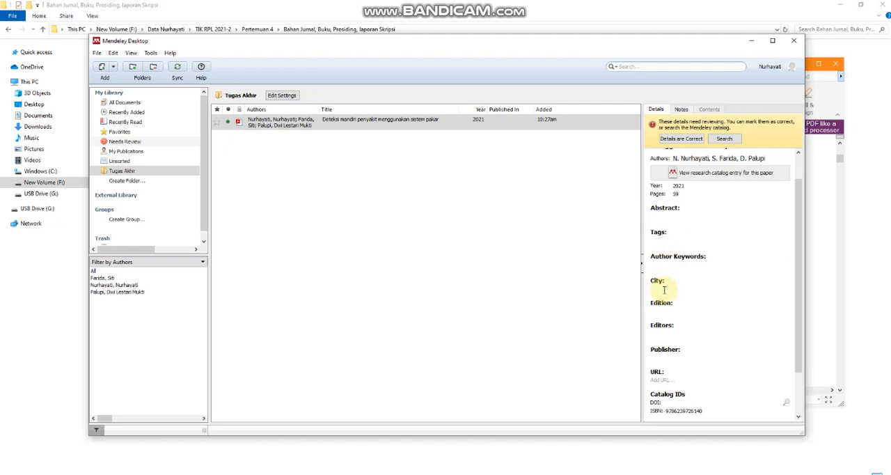
text(Surabaya)
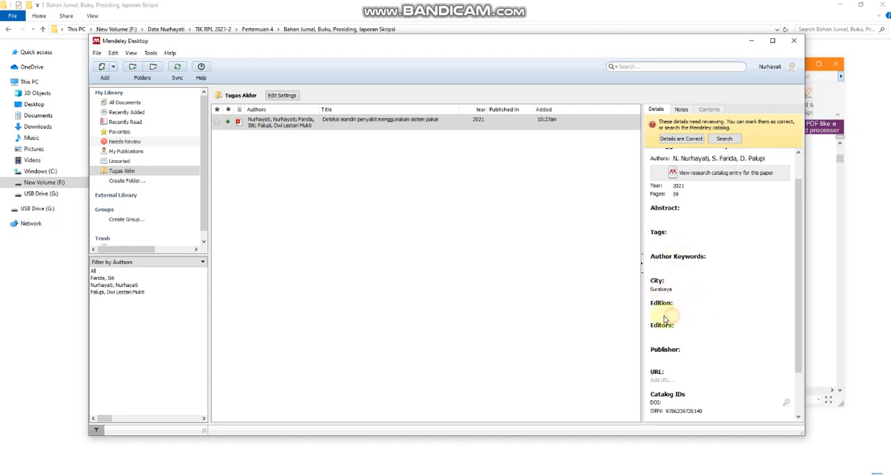
click(667, 311)
text(1)
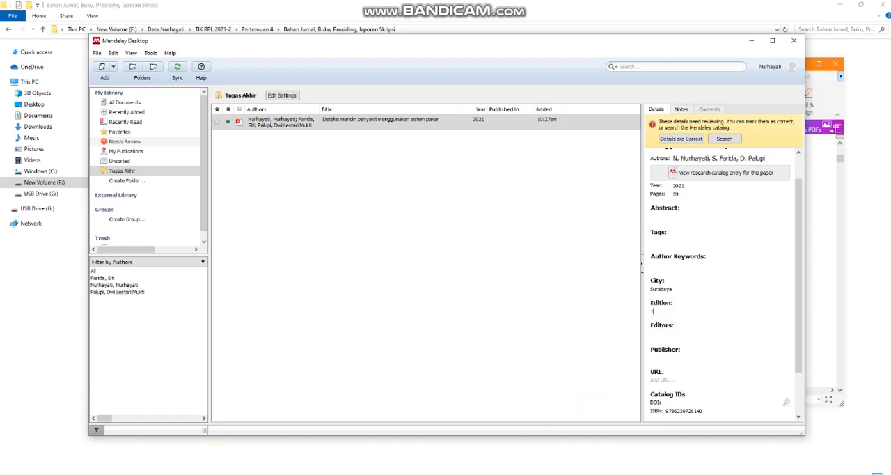
Copy the publisher Lembaga Mutiara Hidup Indonesia from Bahan_Buku.pdf into the book's publisher field.
click(187, 474)
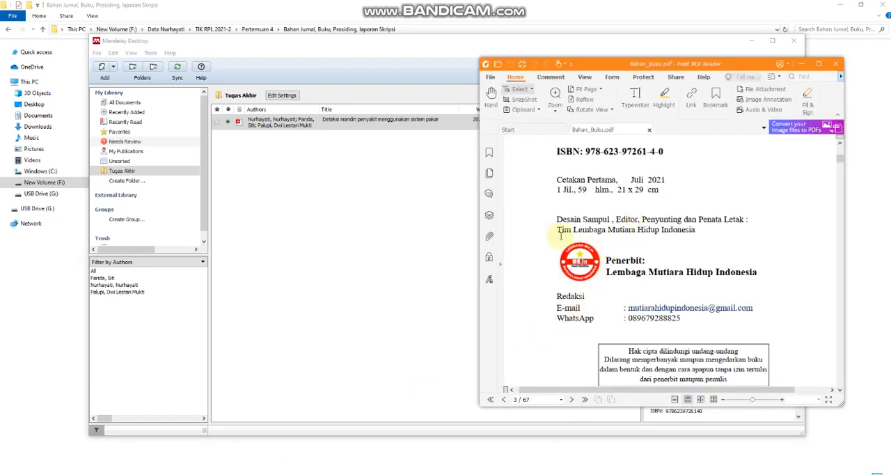
drag(558, 230, 571, 229)
drag(607, 271, 756, 276)
key(ctrl+c)
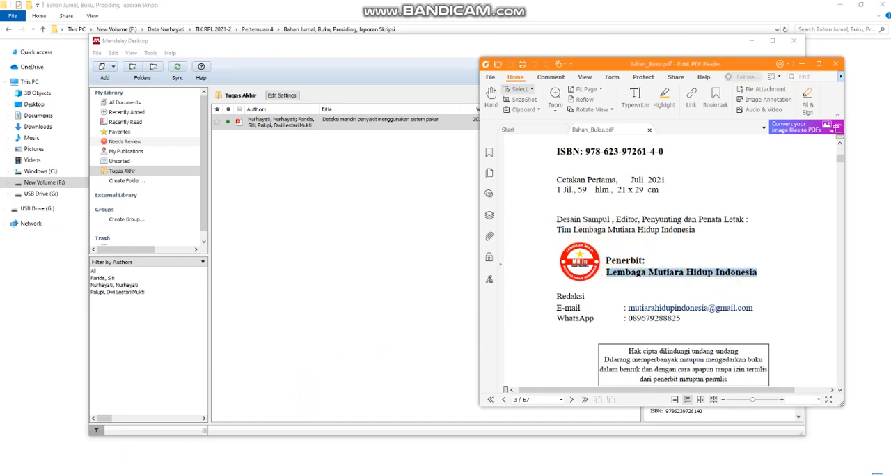
key(alt+Tab)
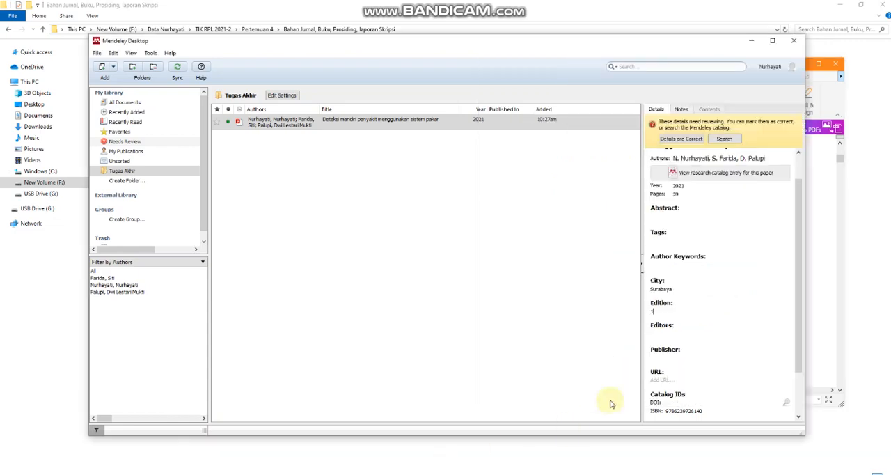
click(662, 358)
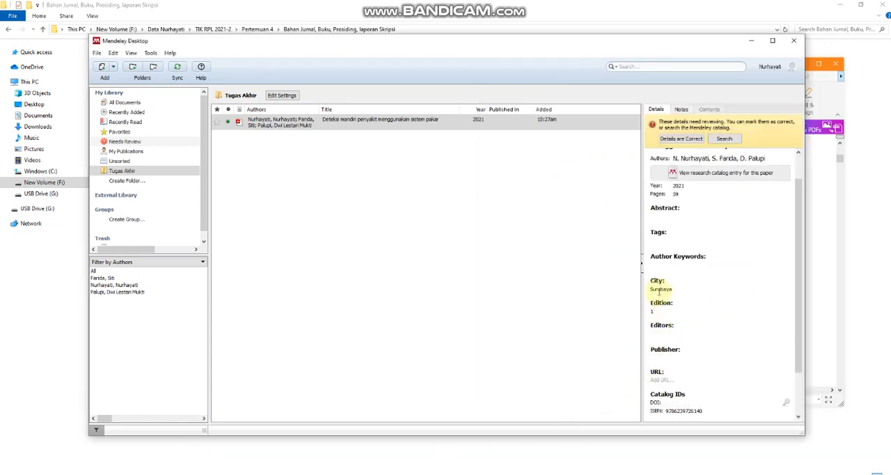
click(661, 337)
key(ctrl+v)
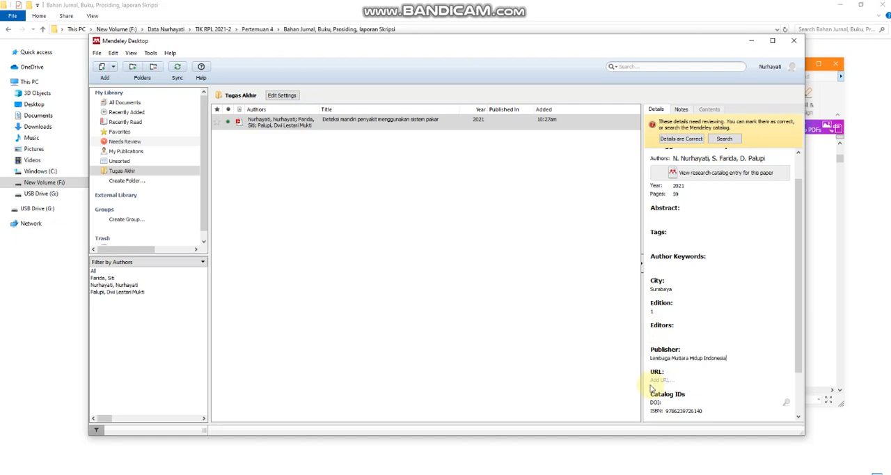
Review the book's details through to the file and other settings, and select its entry in the Tugas Akhir folder.
click(800, 341)
drag(800, 345, 798, 398)
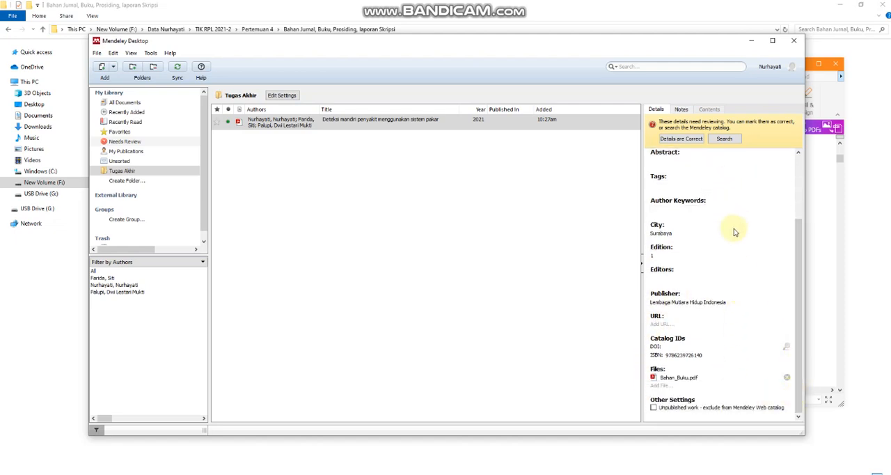
click(594, 206)
click(541, 120)
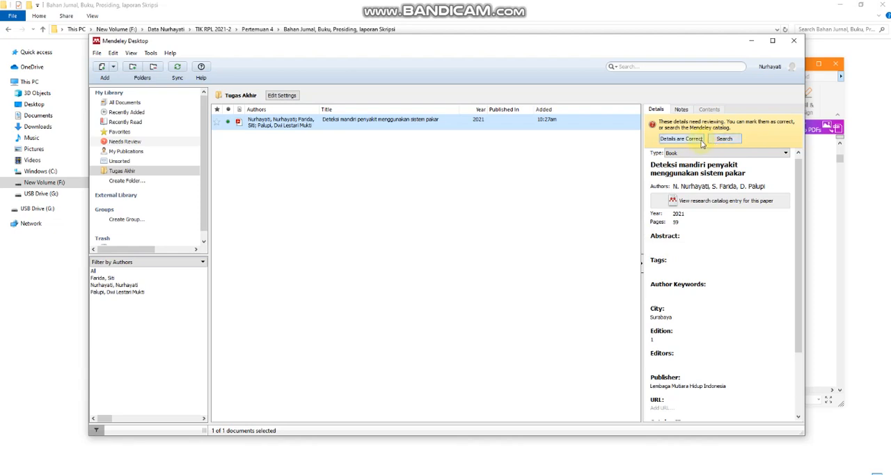
click(502, 127)
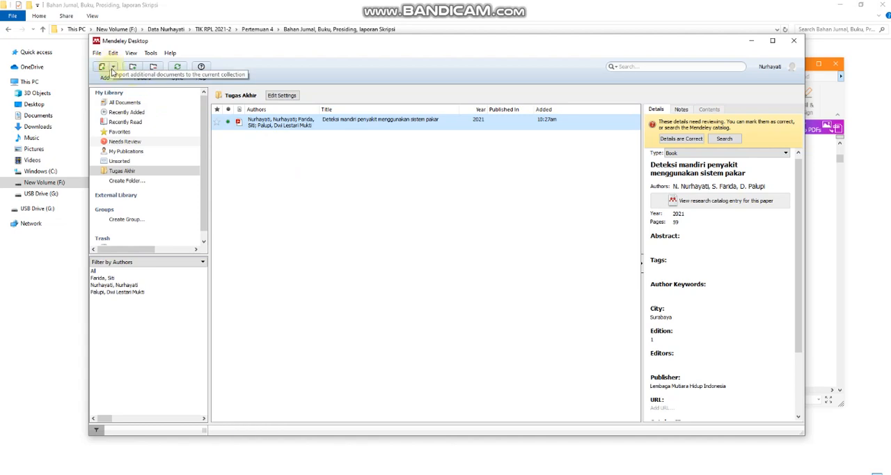
Start a manual document entry and open Bahan_Jurnal.pdf from the source folder in Foxit PDF Reader as its reference.
click(112, 68)
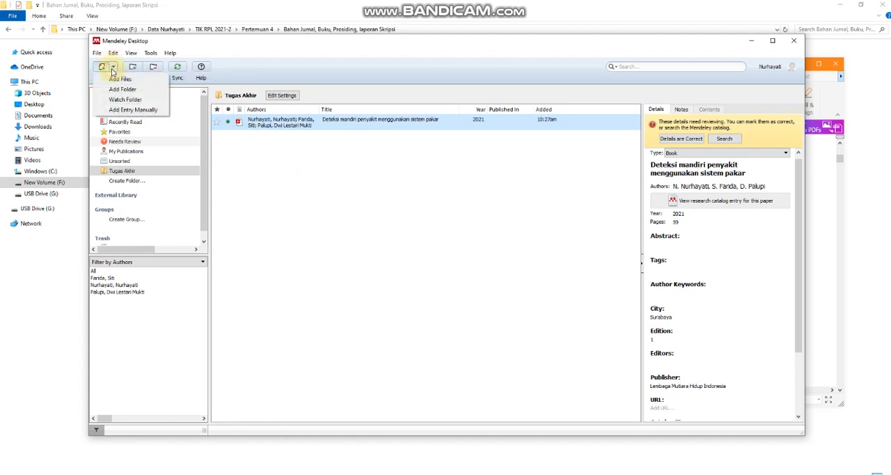
click(108, 111)
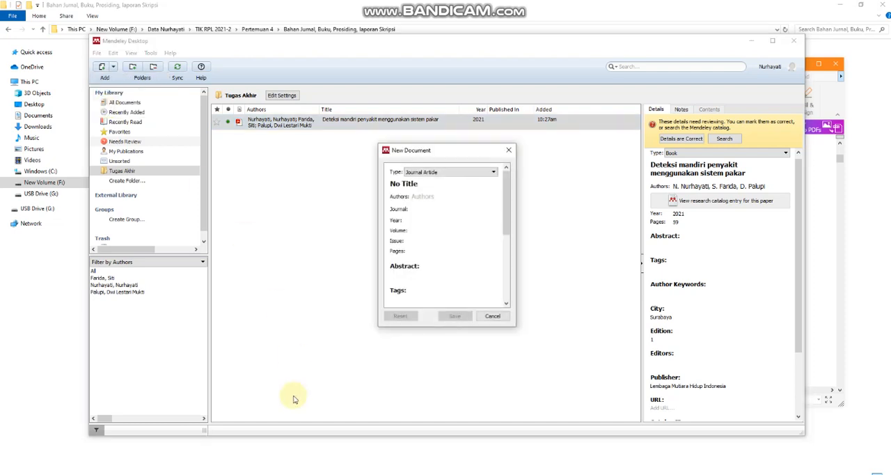
click(139, 474)
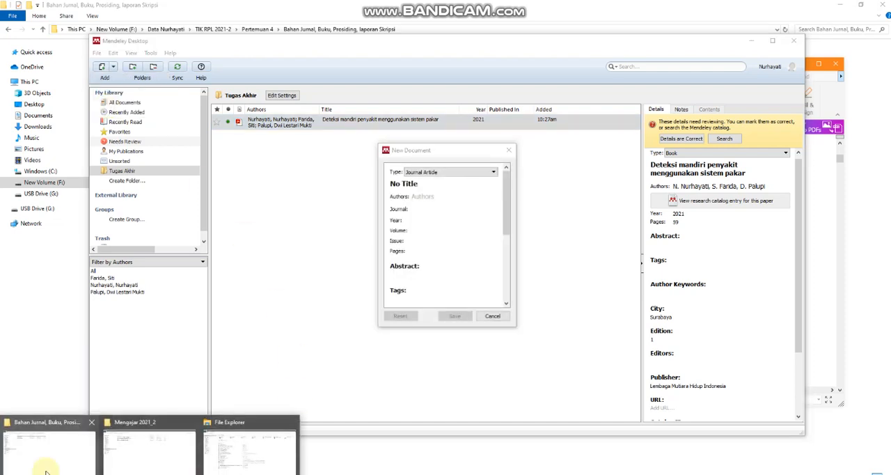
click(47, 469)
click(177, 68)
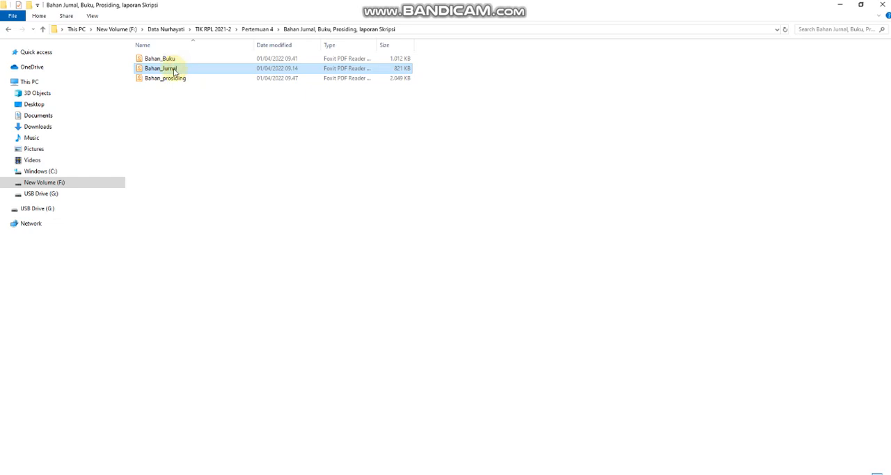
double_click(170, 70)
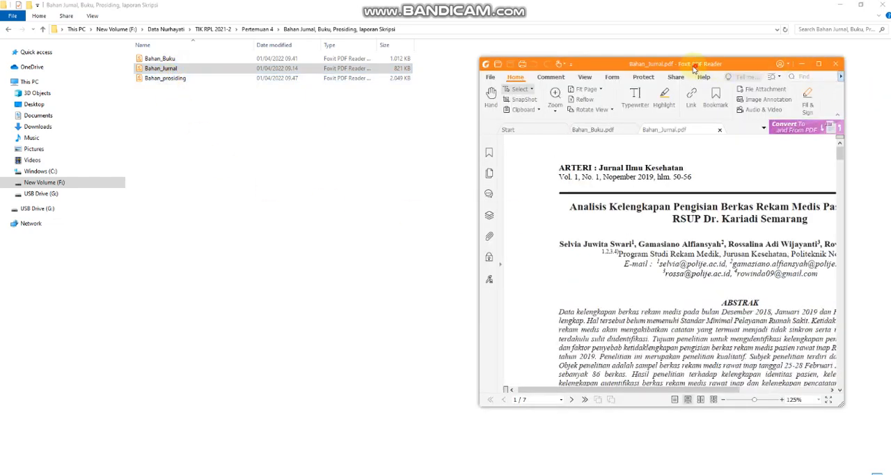
drag(695, 66, 492, 70)
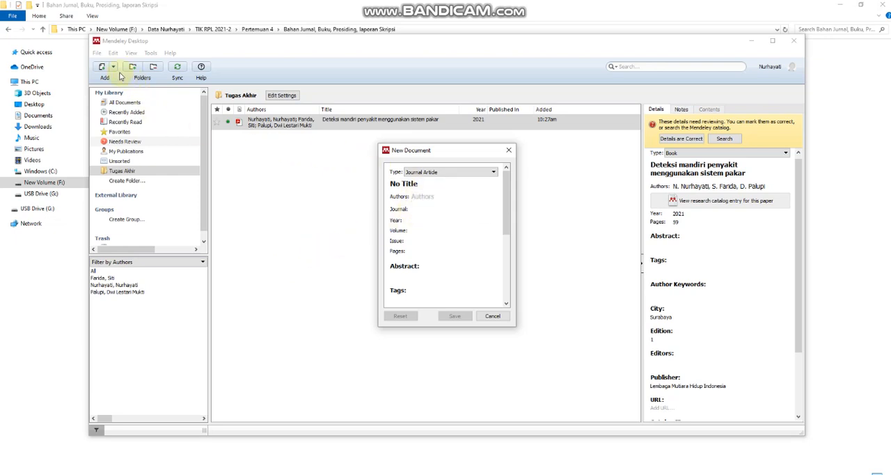
Choose Journal Article as the new document's type and copy the article's full title from Bahan_Jurnal.pdf.
click(411, 174)
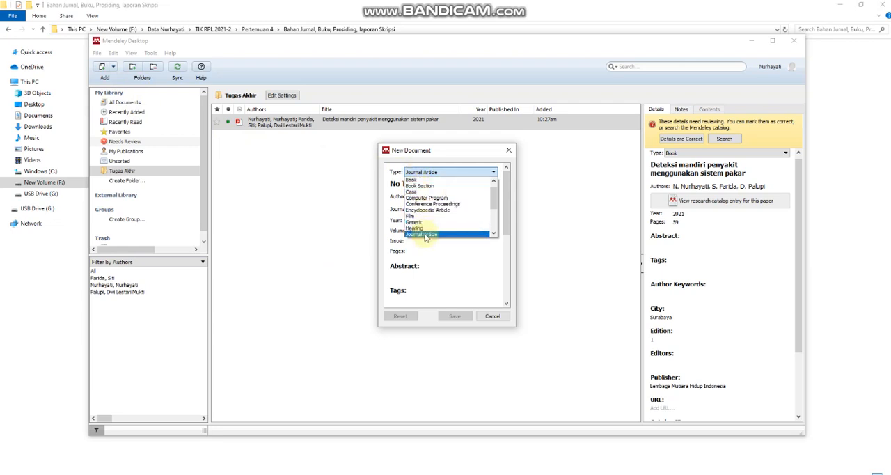
click(426, 234)
click(418, 185)
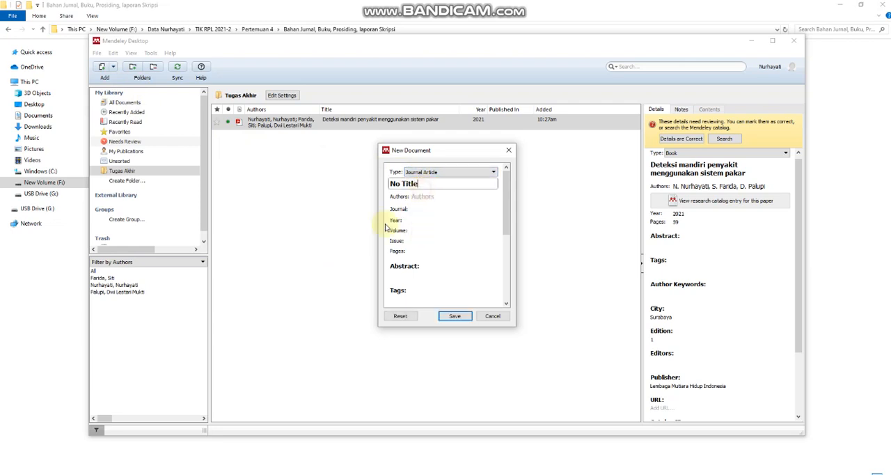
key(alt+Tab)
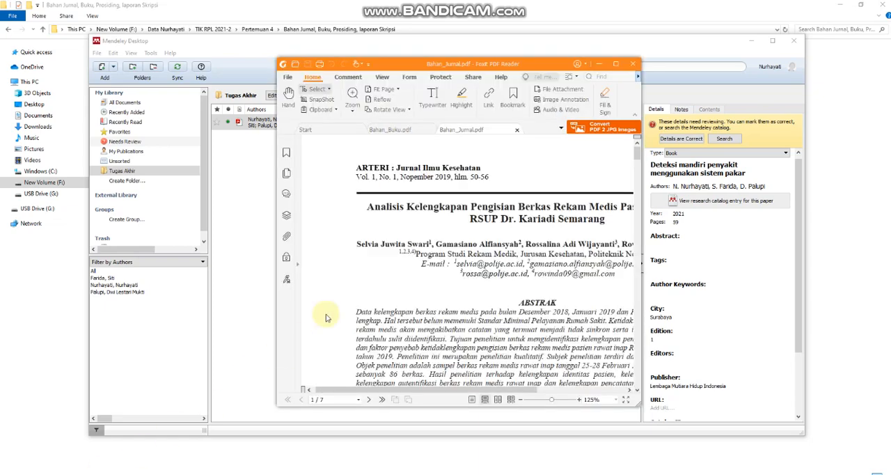
drag(366, 208, 610, 220)
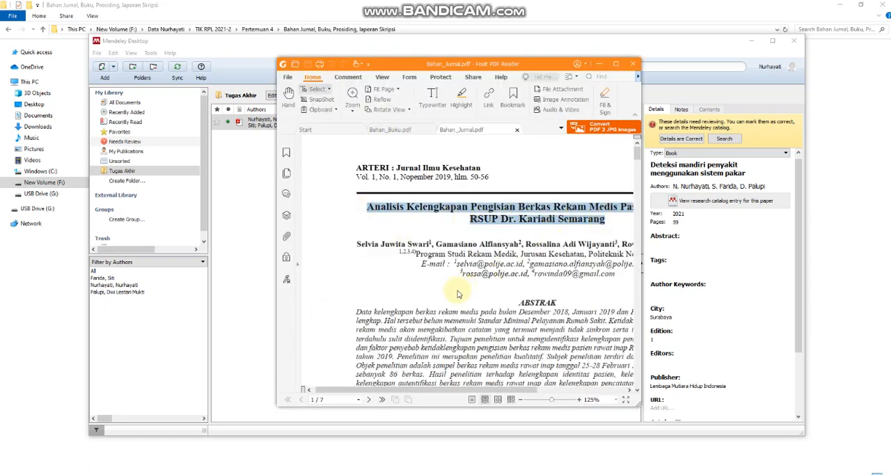
key(ctrl+c)
Replace the new document's placeholder title with the copied title beginning "Analisis Kelengkapan Pengisian Berkas Rekam Medis" and open its authors field for editing.
click(226, 473)
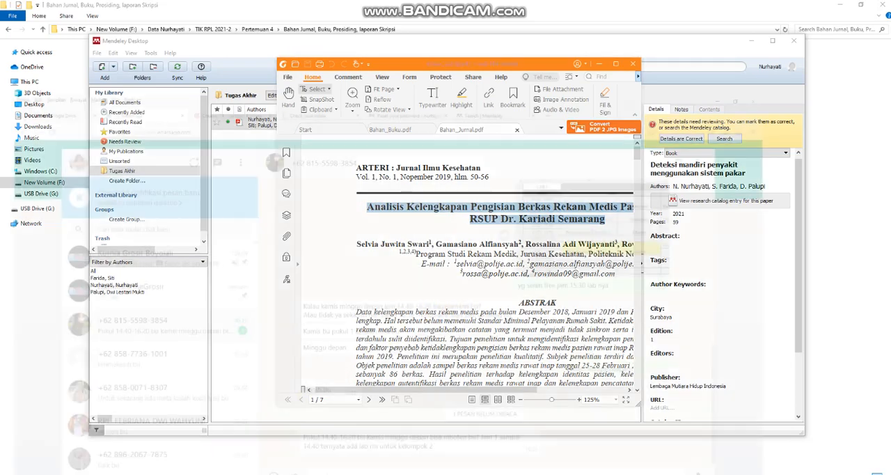
key(alt+Tab)
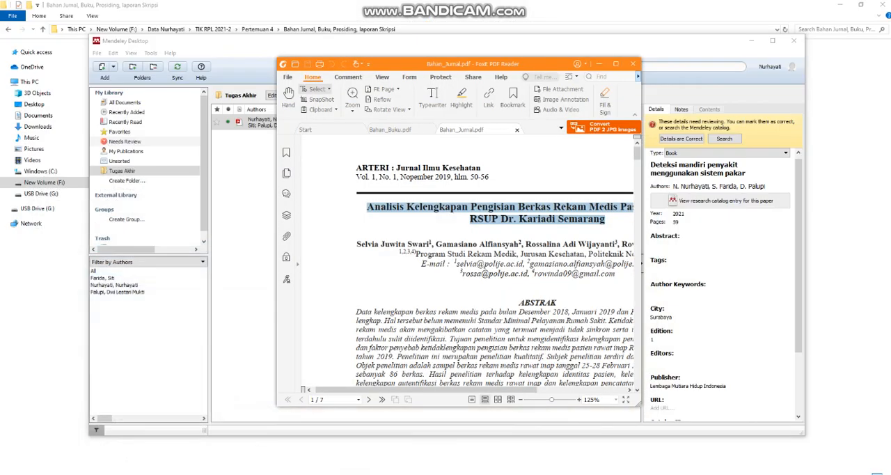
key(alt+Tab)
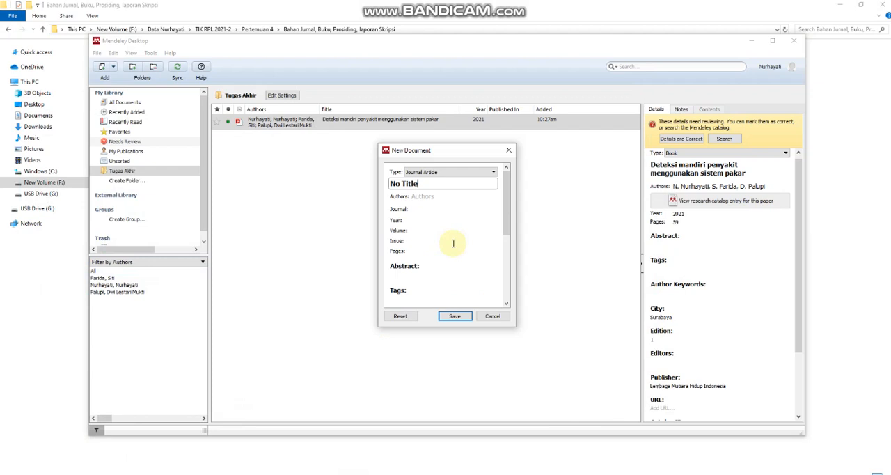
click(443, 195)
click(406, 184)
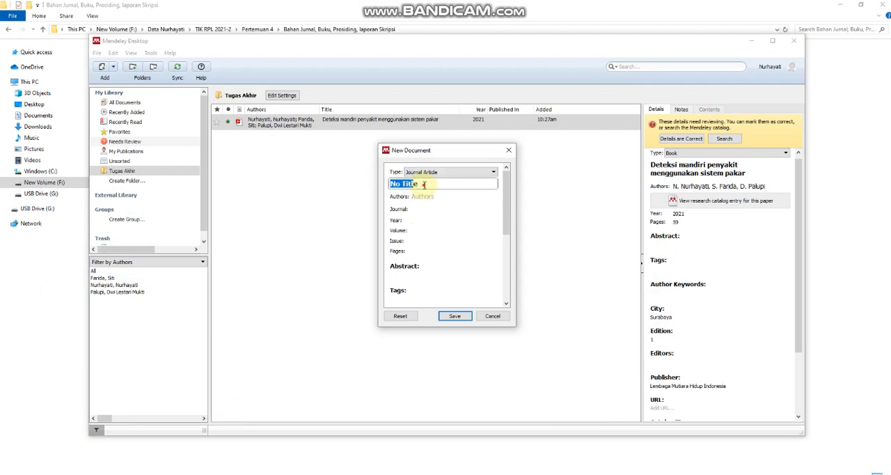
drag(426, 185, 350, 189)
key(ctrl+v)
click(418, 222)
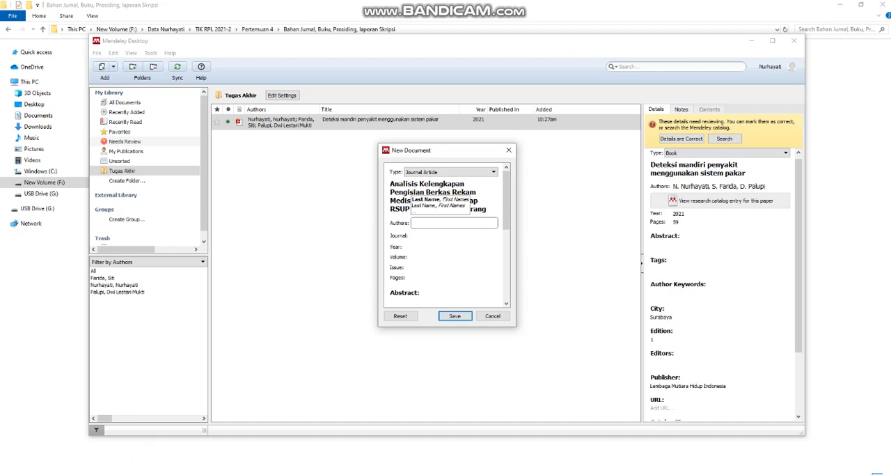
Copy the complete author line from Bahan_Jurnal.pdf in Foxit PDF Reader into the new document's authors field in Mendeley Desktop.
click(143, 473)
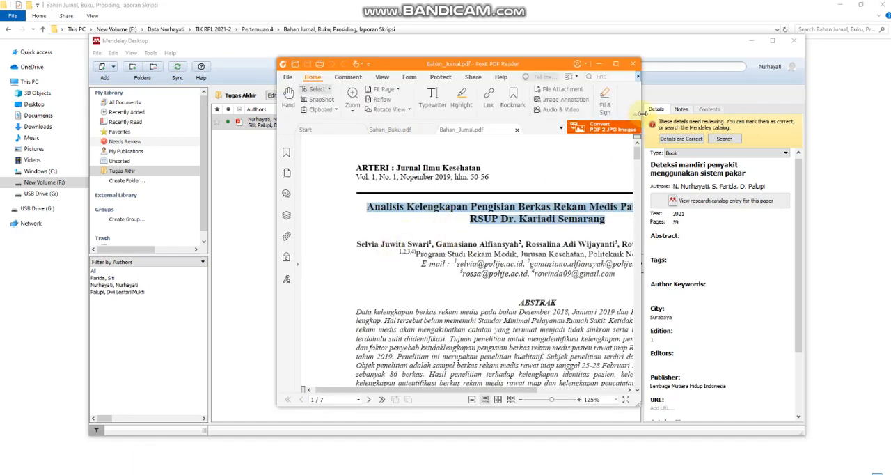
drag(641, 114, 805, 114)
click(733, 241)
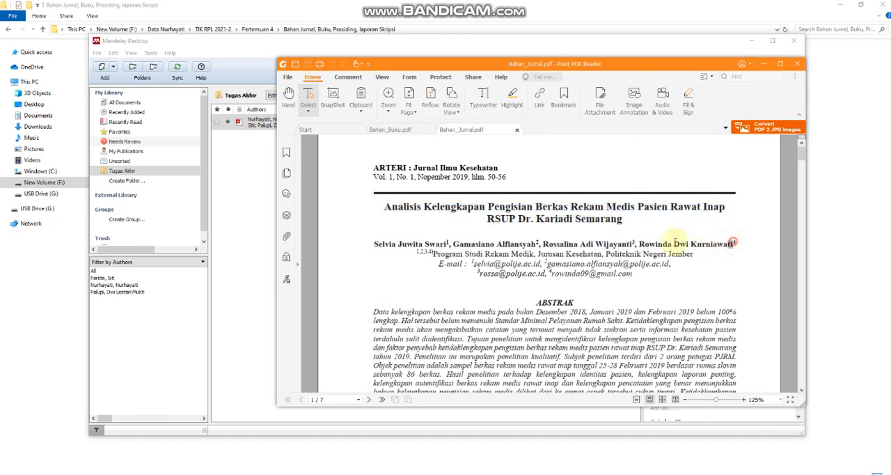
drag(735, 243, 368, 242)
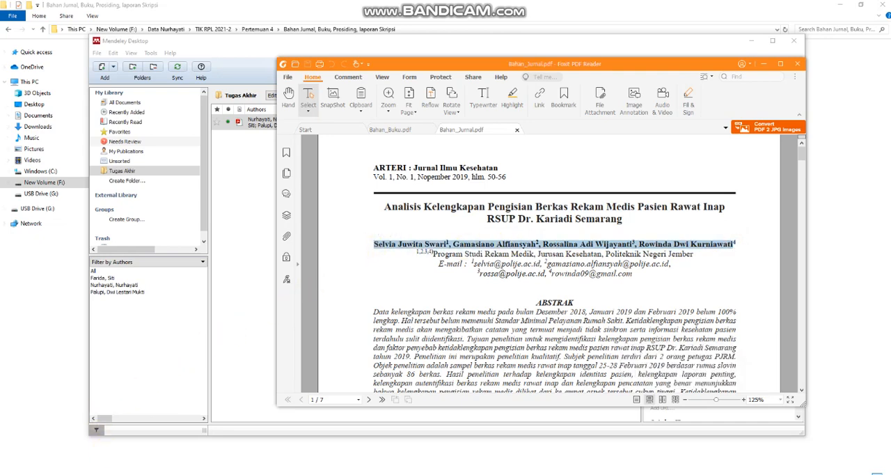
click(142, 474)
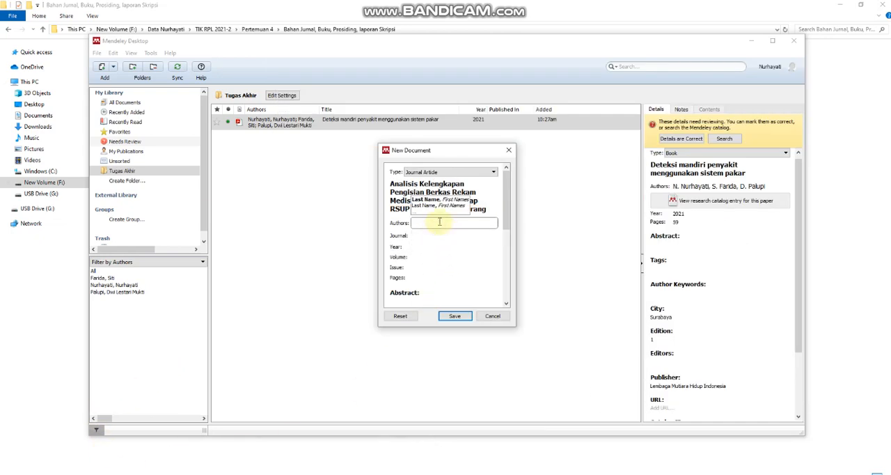
key(ctrl+v)
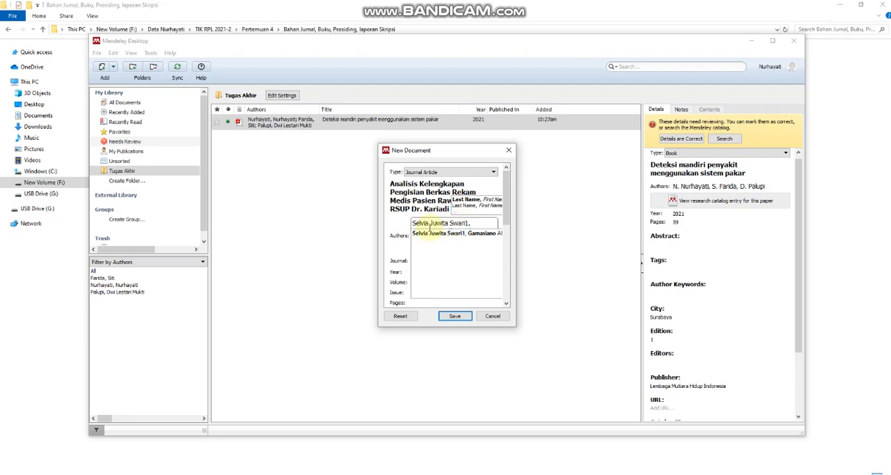
Remove the footnote numbers 1, 2 and 3 that trail the pasted author names.
click(468, 223)
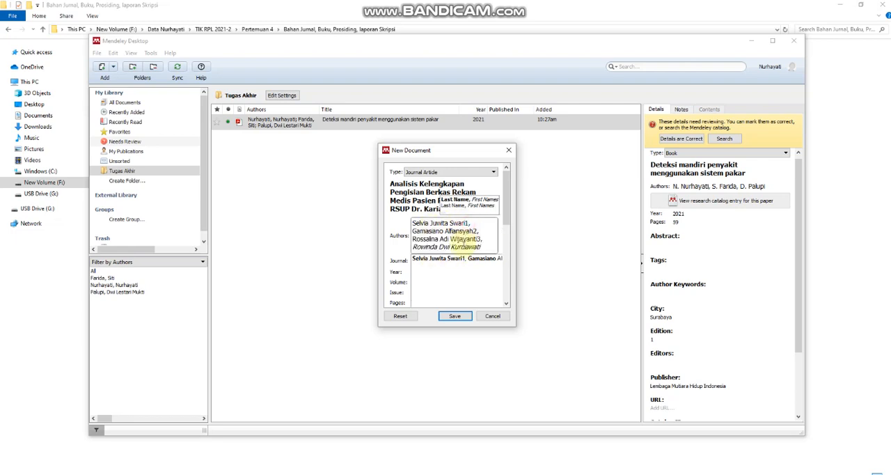
key(BackSpace)
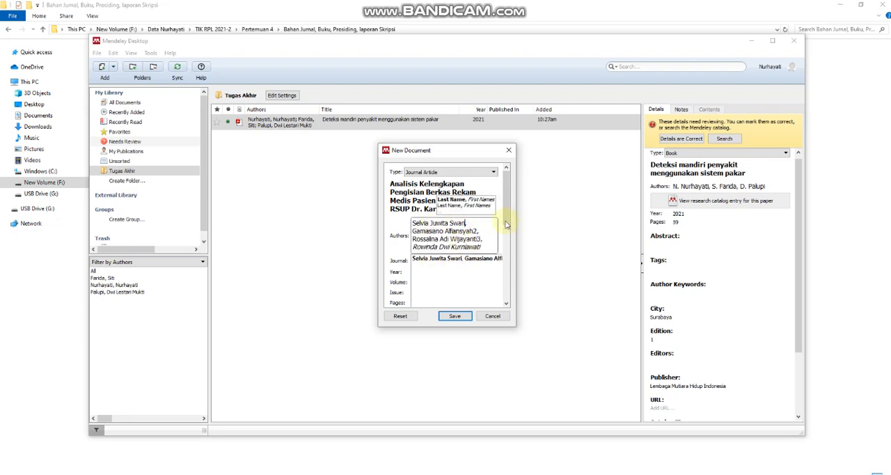
click(480, 239)
click(478, 231)
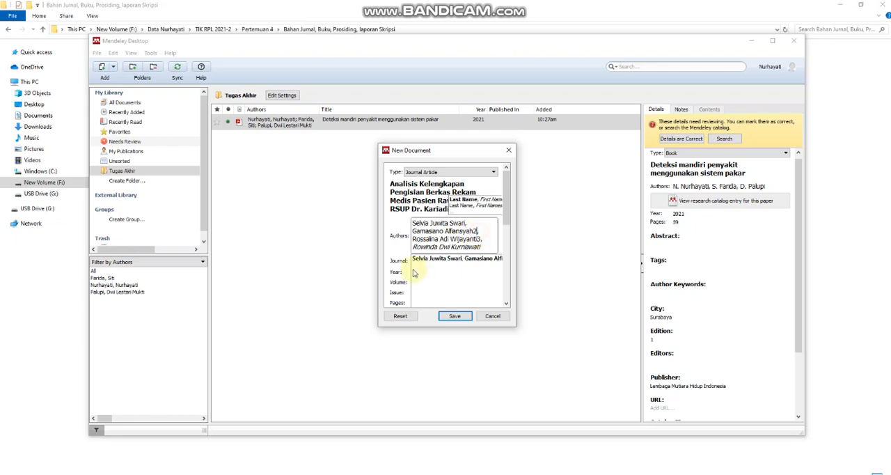
key(BackSpace)
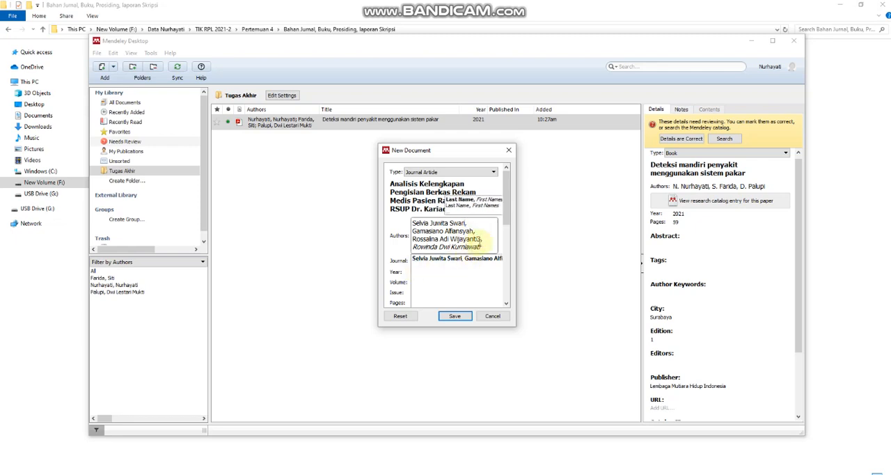
click(481, 238)
key(BackSpace)
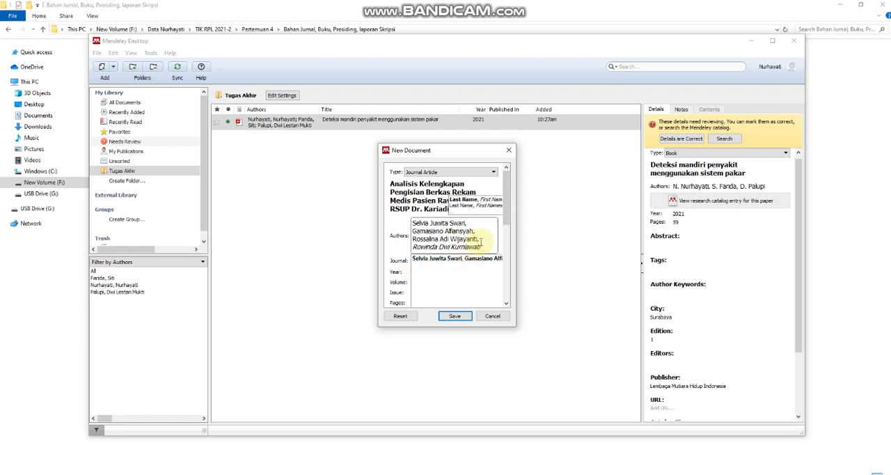
click(483, 248)
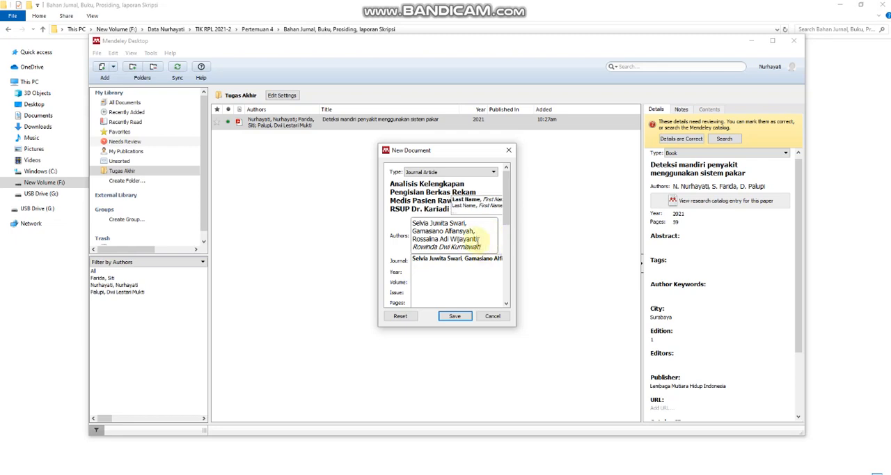
Split the pasted authors into four separate entries, one per line, with no blank line at the end.
click(470, 224)
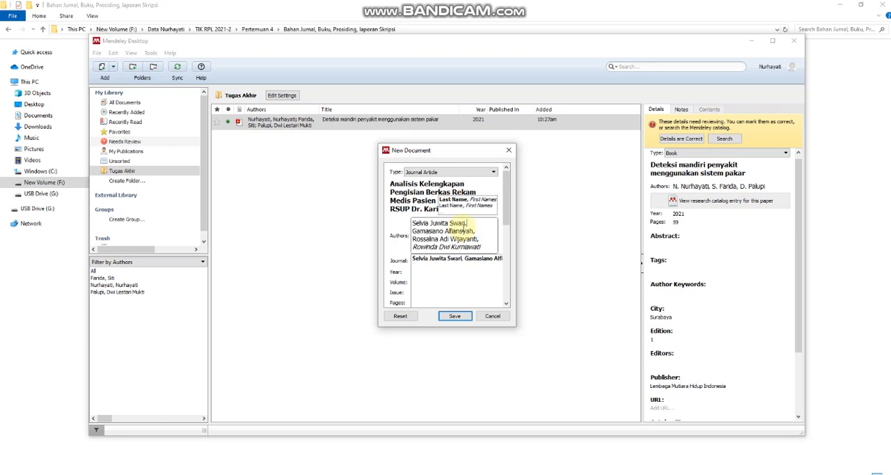
key(Return)
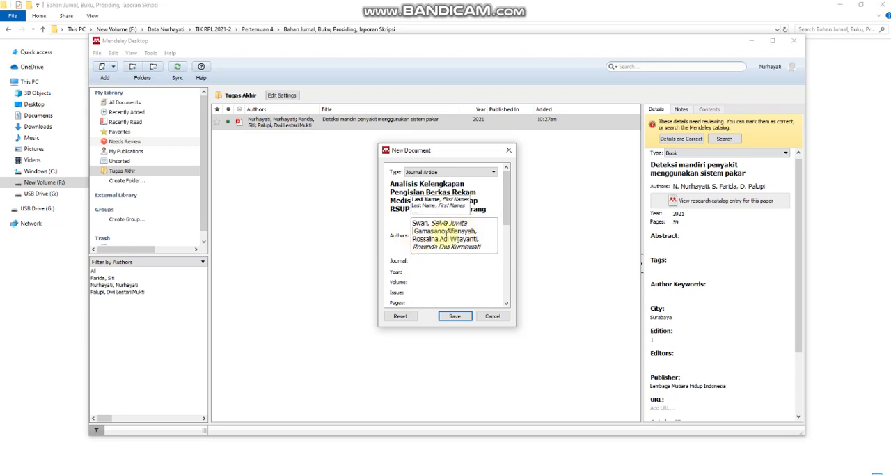
click(478, 231)
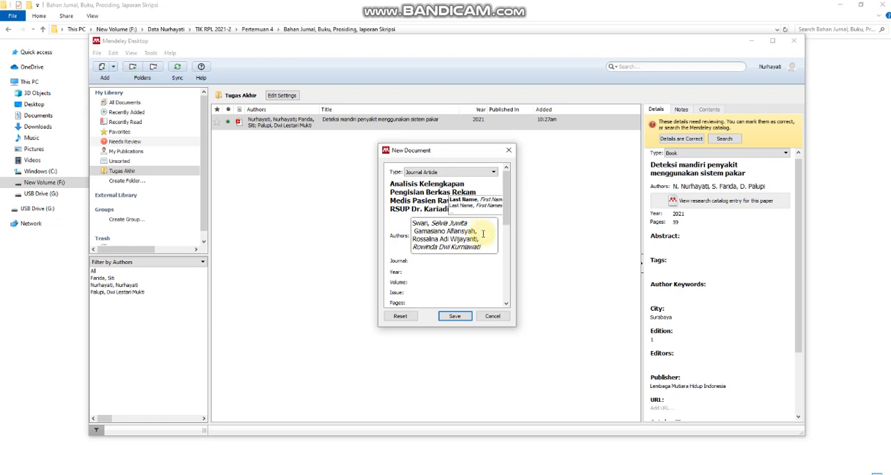
key(Return)
click(483, 238)
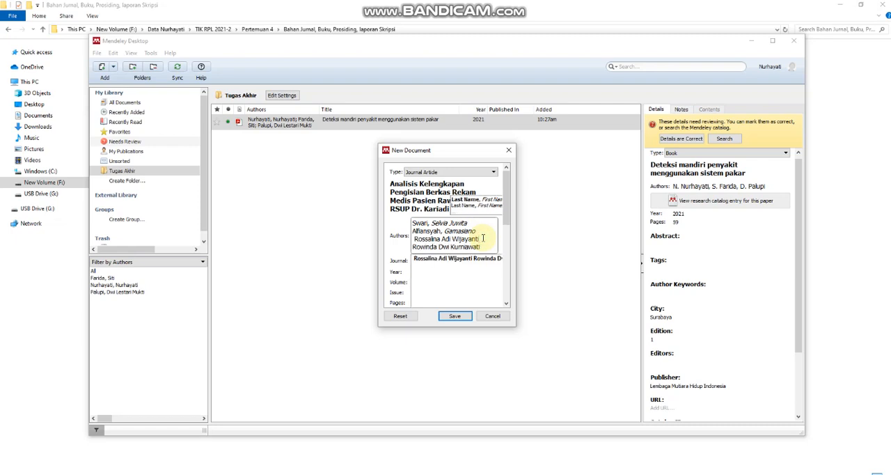
key(Return)
click(483, 246)
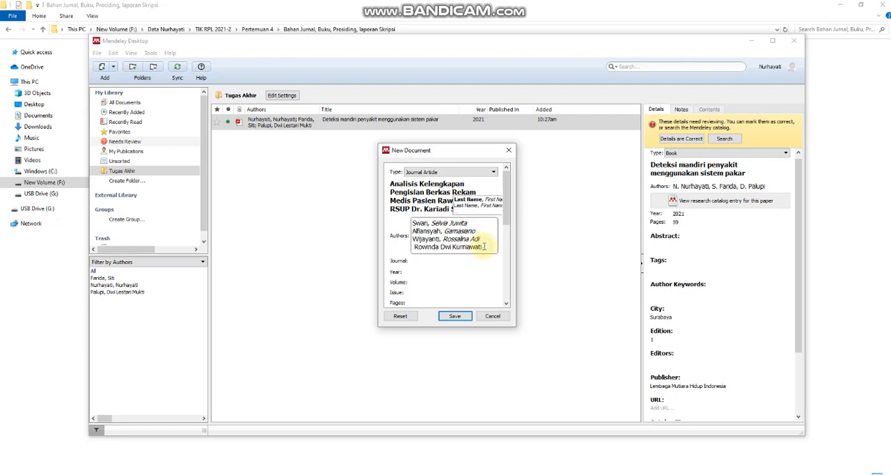
key(Return)
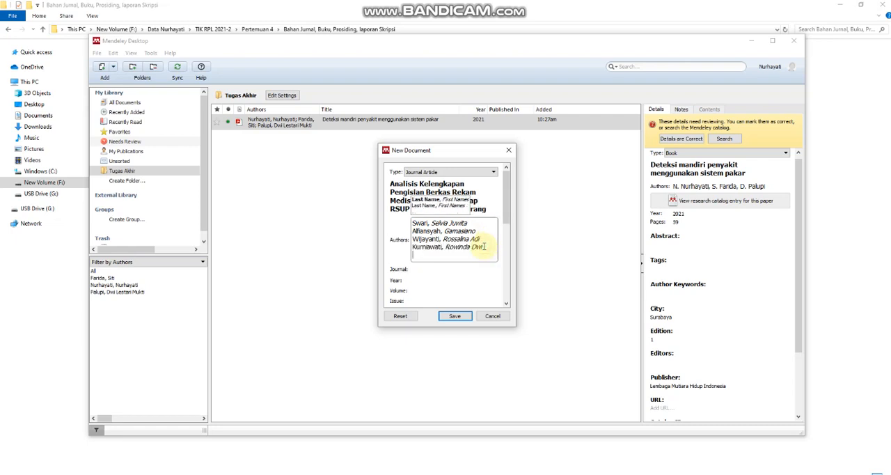
key(BackSpace)
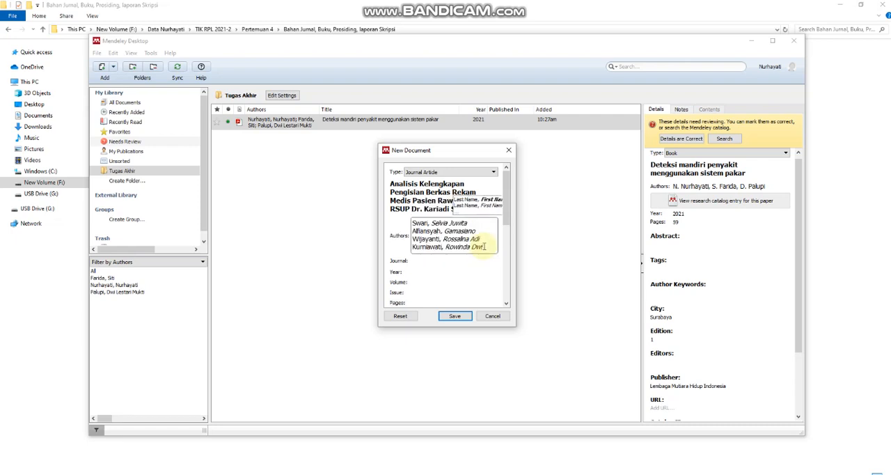
click(450, 263)
click(433, 222)
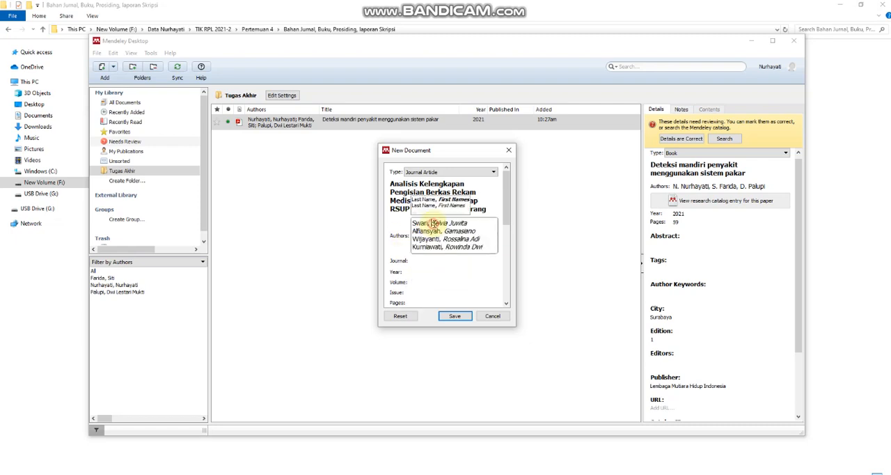
key(Return)
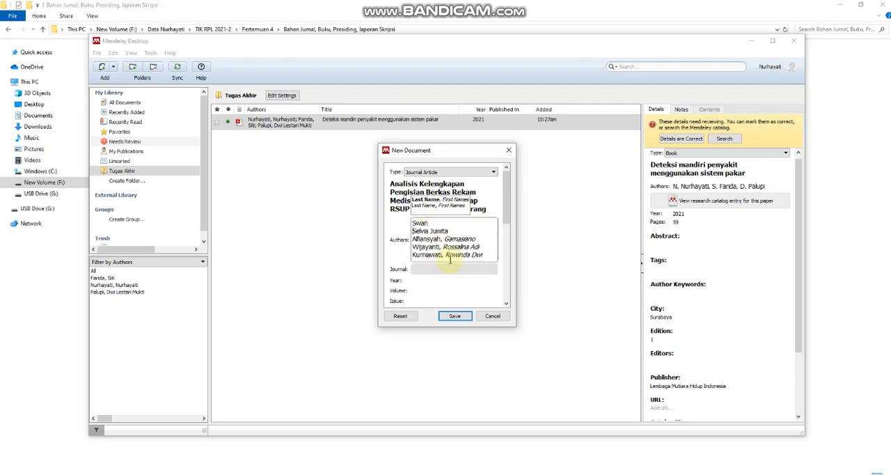
text(, Selva Juwita)
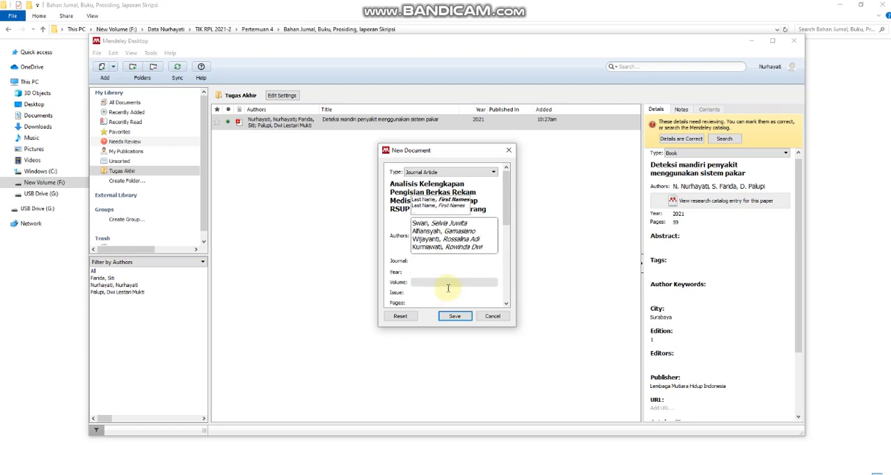
Fill in the journal name by copying "ARTERI : Jurnal Ilmu Kesehatan" from the header of Bahan_Jurnal.pdf.
click(461, 275)
click(423, 243)
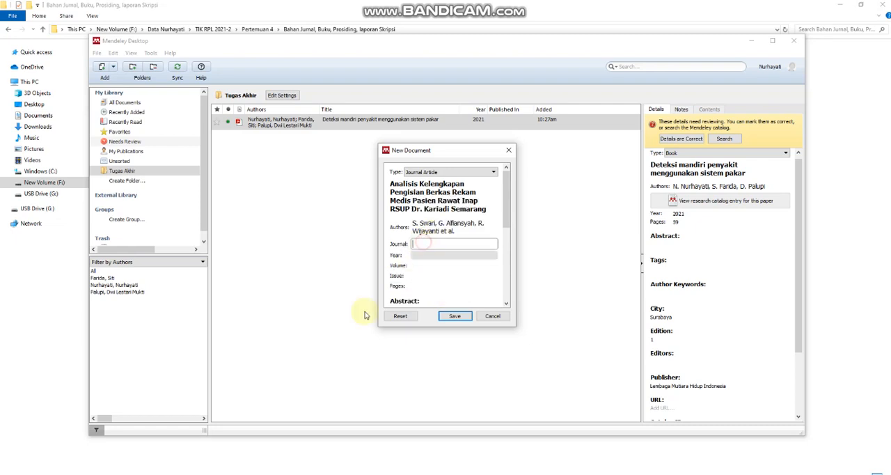
click(202, 473)
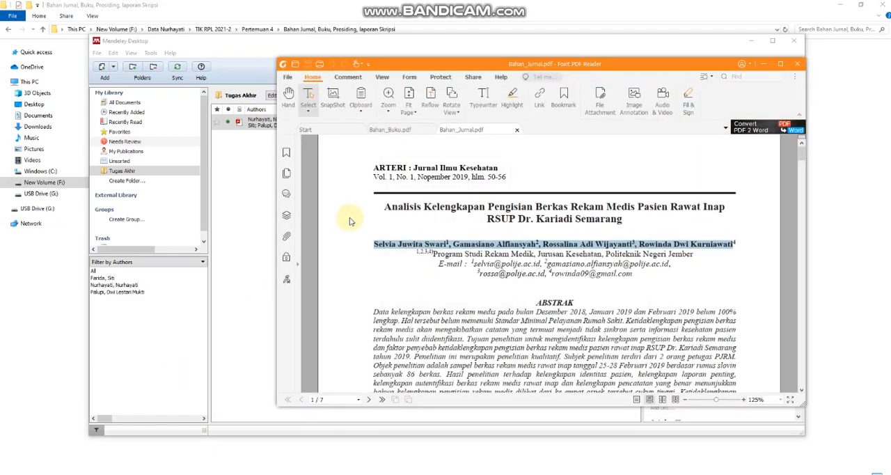
drag(374, 167, 499, 168)
key(ctrl+c)
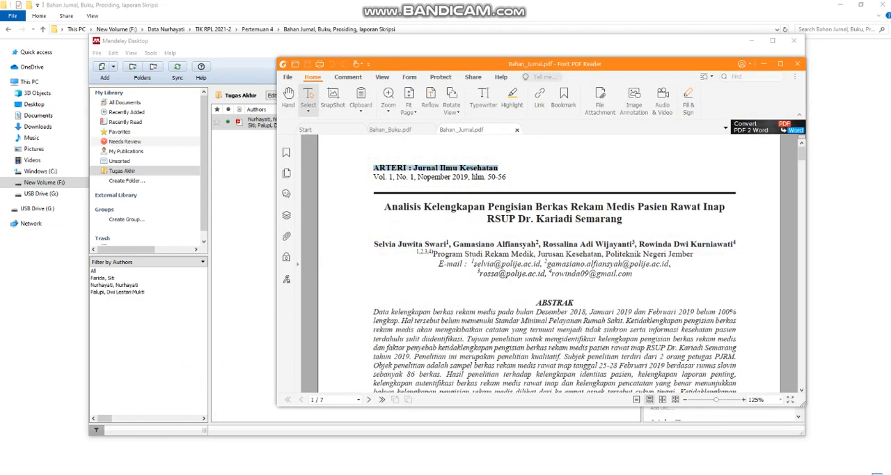
click(202, 473)
key(ctrl+v)
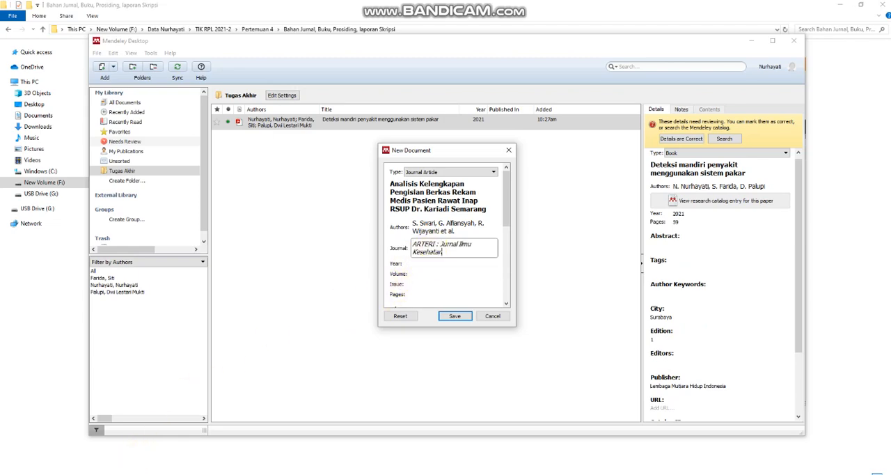
Copy the publication year 2019 from the header of Bahan_Jurnal.pdf into the new document's year.
click(202, 474)
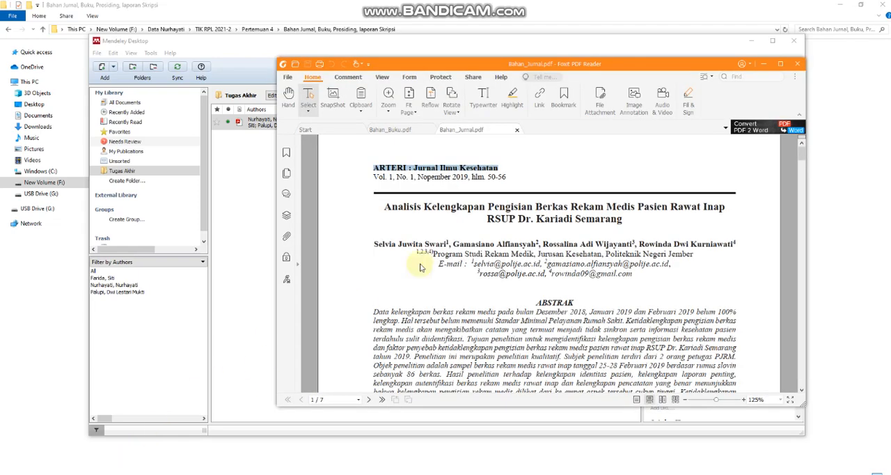
double_click(460, 177)
key(ctrl+c)
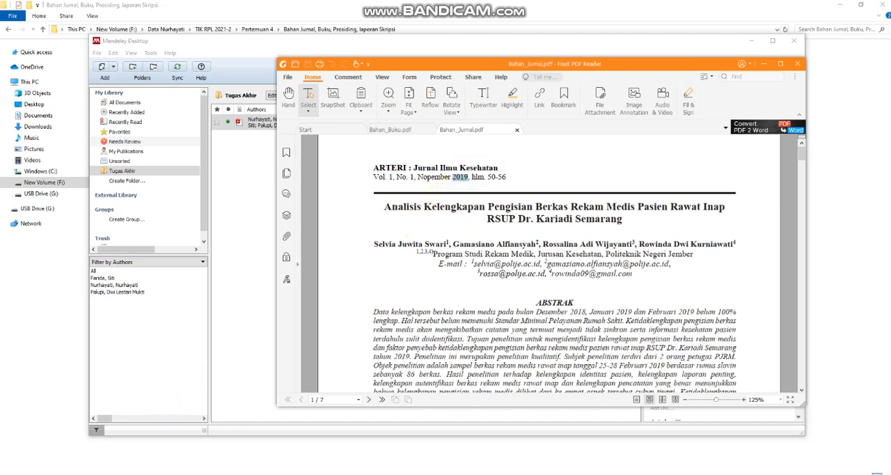
click(202, 473)
click(425, 265)
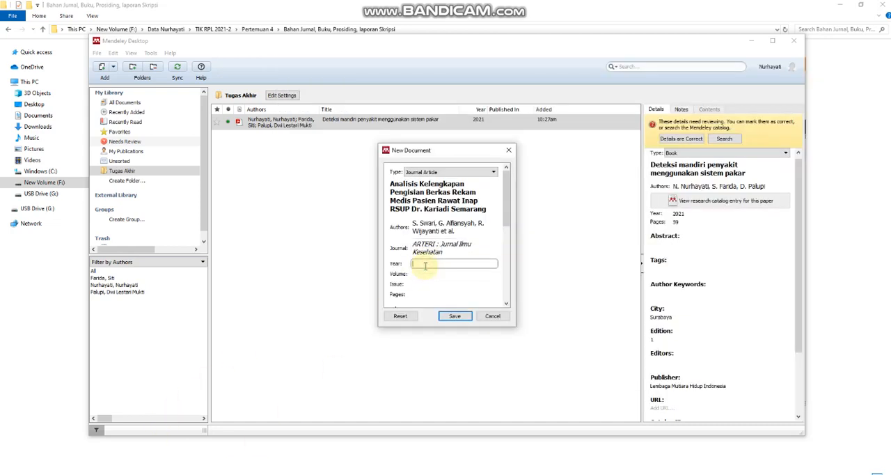
key(ctrl+v)
Check the volume and issue numbers in Bahan_Jurnal.pdf and set both the volume and the issue to 1.
click(181, 471)
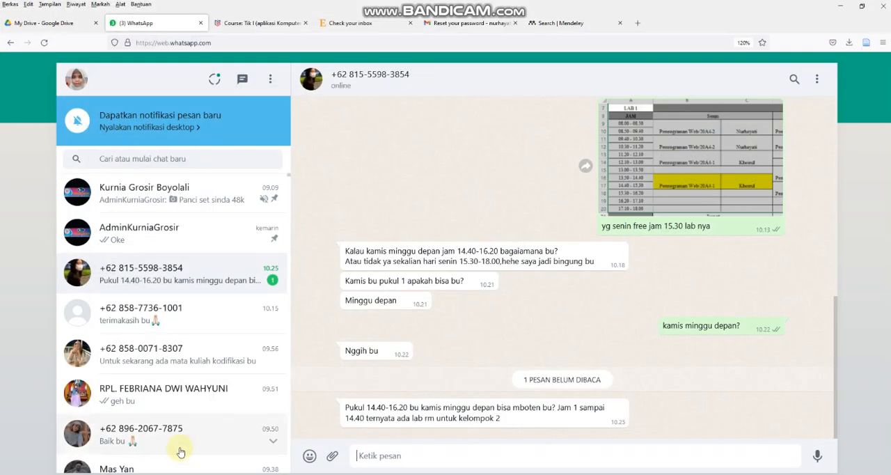
click(181, 473)
click(202, 473)
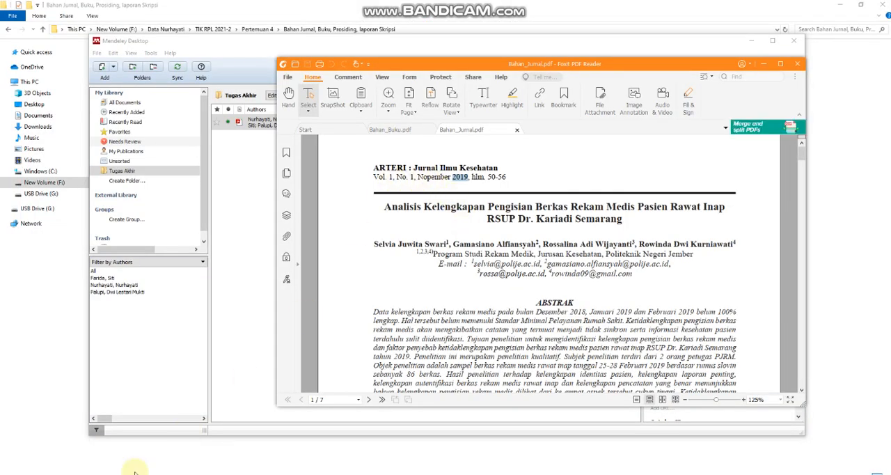
click(207, 472)
click(433, 274)
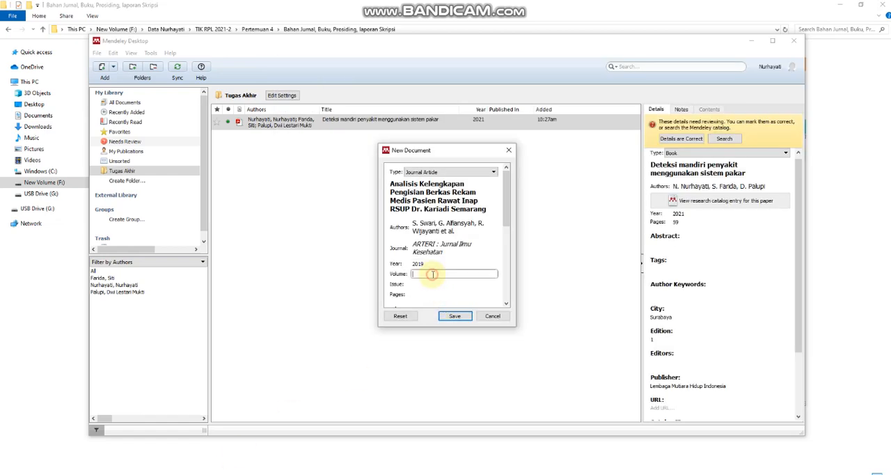
text(1)
click(414, 283)
text(1)
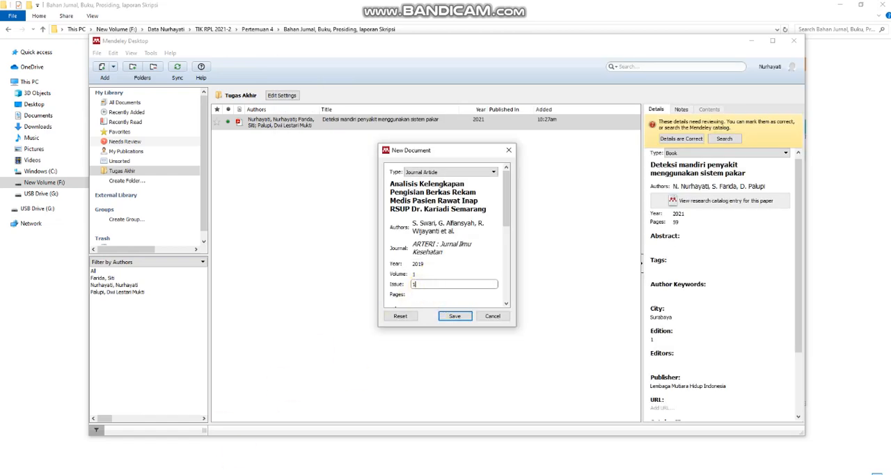
Check the article's page range in Bahan_Jurnal.pdf and set the new document's pages to 50-56.
click(144, 471)
scroll(466, 290, down, 7)
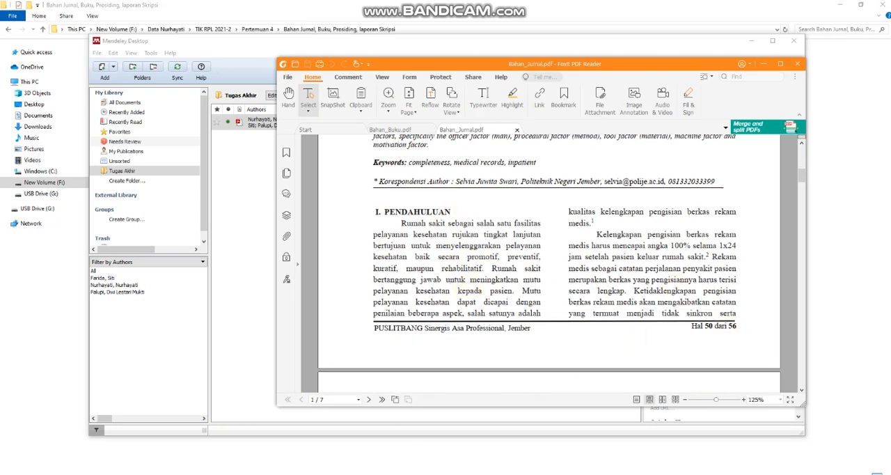
key(alt+Tab)
click(428, 294)
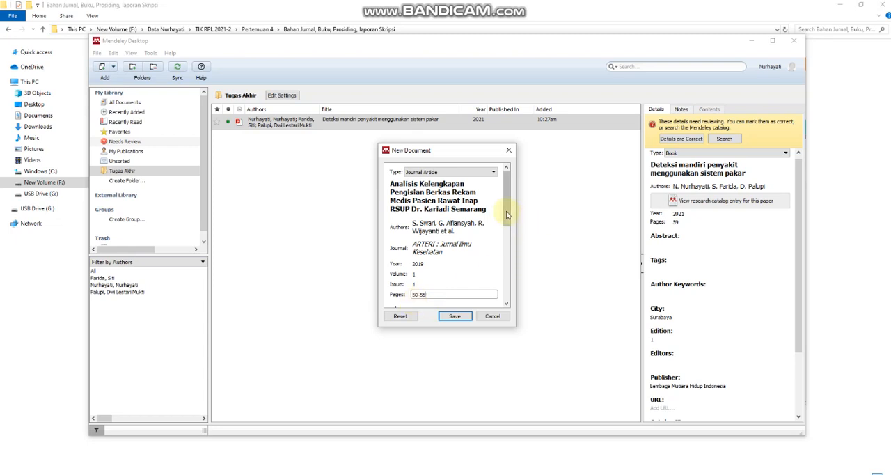
drag(506, 214, 507, 234)
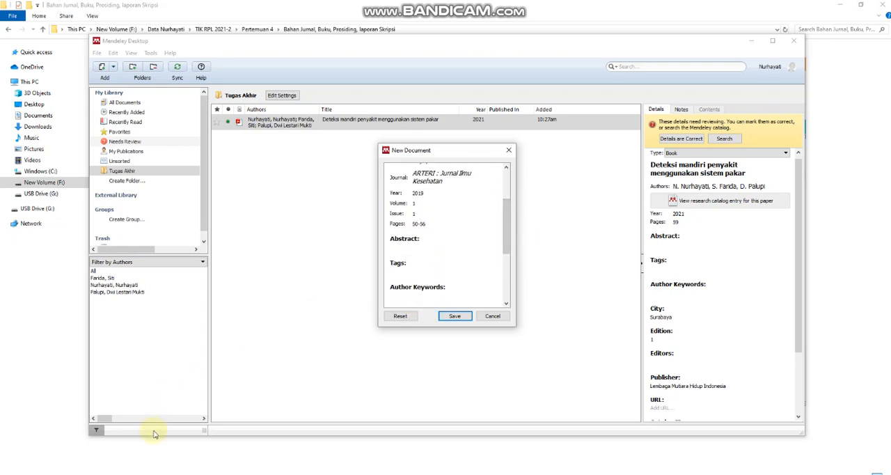
Copy the Indonesian abstract from Bahan_Jurnal.pdf into the new document's abstract.
key(alt+Tab)
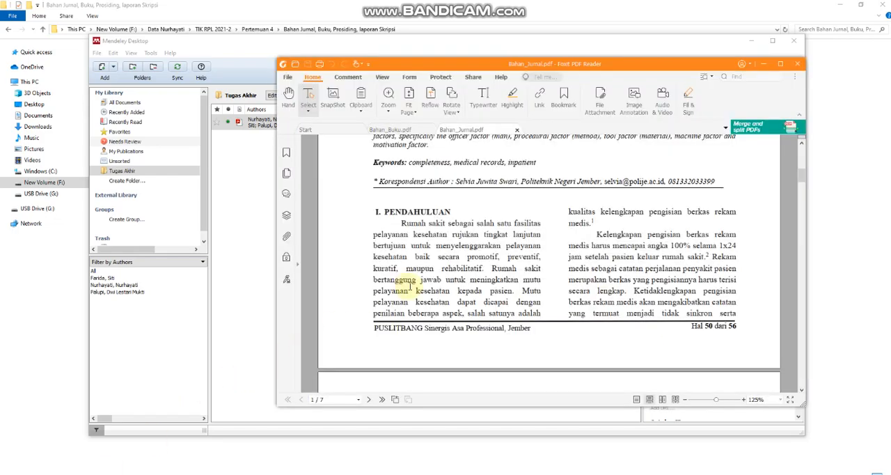
scroll(408, 287, up, 5)
scroll(388, 282, up, 4)
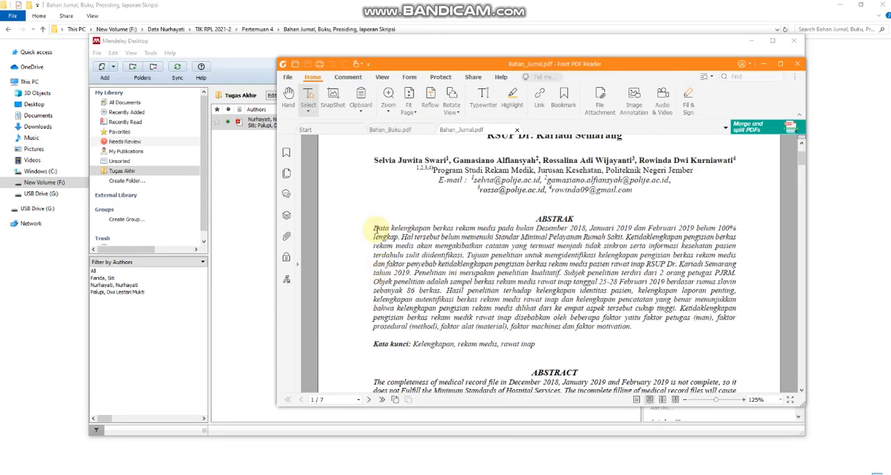
drag(374, 227, 626, 326)
key(ctrl+c)
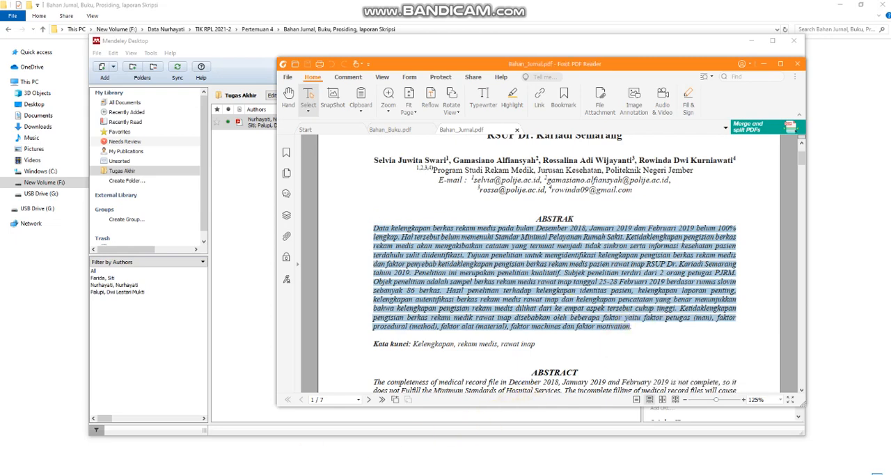
key(alt+Tab)
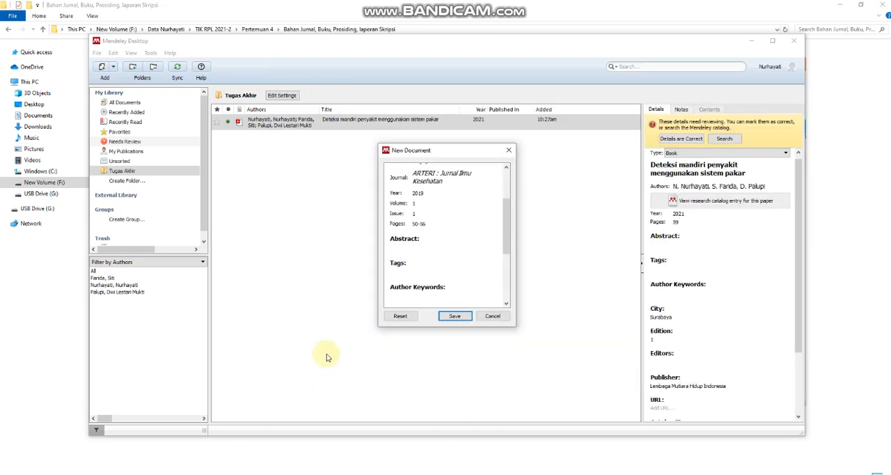
click(407, 250)
key(ctrl+v)
scroll(411, 248, down, 5)
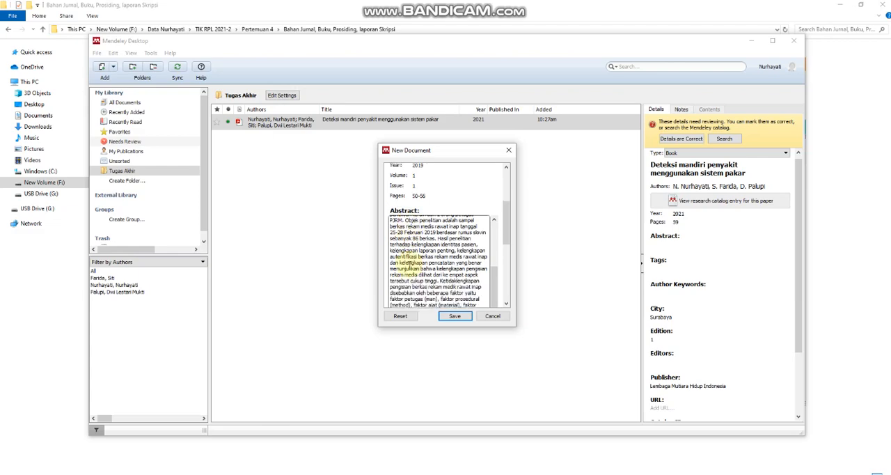
Copy the keywords "Kelengkapan, rekam medis, rawat inap" from Bahan_Jurnal.pdf into the new document's tags.
click(410, 249)
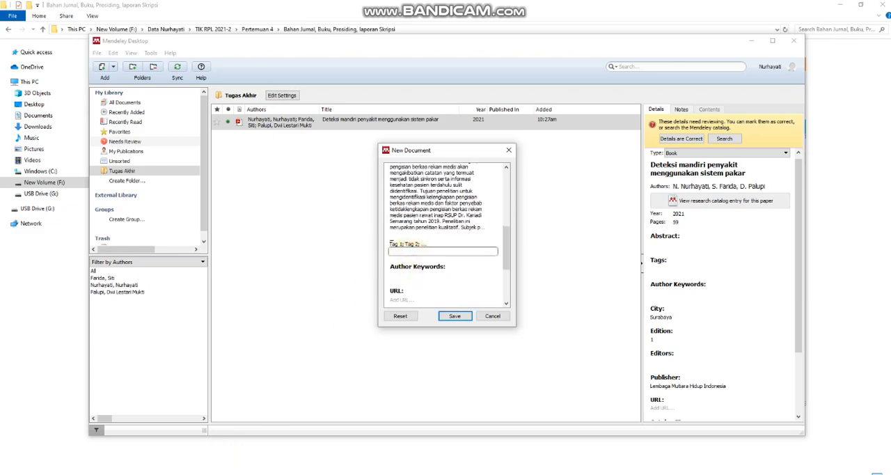
key(alt+Tab)
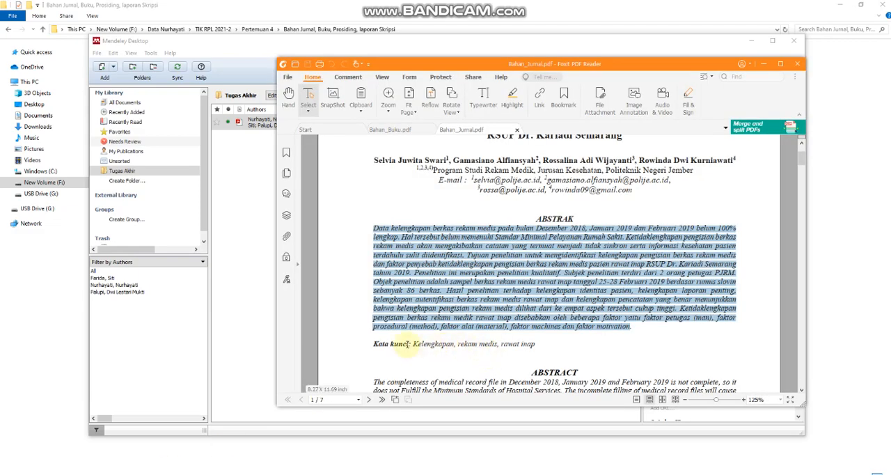
drag(411, 344, 535, 344)
key(alt+Tab)
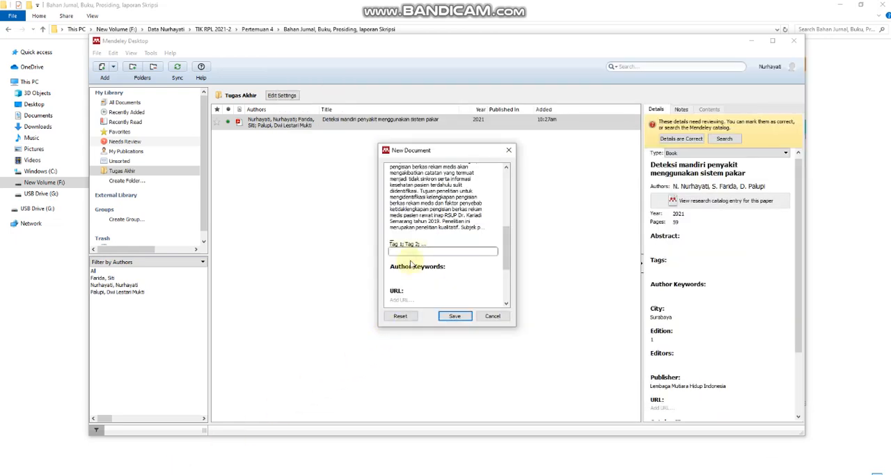
text(Kelengkapan; rekam medis; rawat inap)
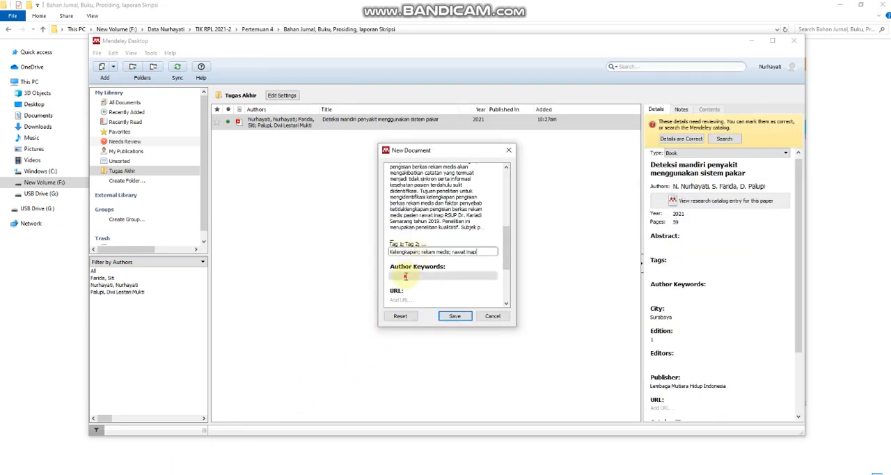
Leave the author keywords and remaining fields empty and save the new journal article to the Tugas Akhir folder.
click(405, 277)
scroll(405, 278, down, 3)
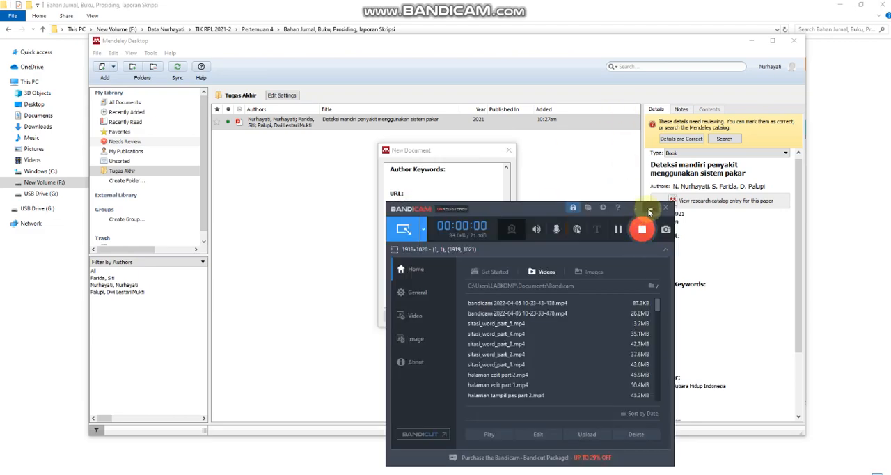
click(649, 211)
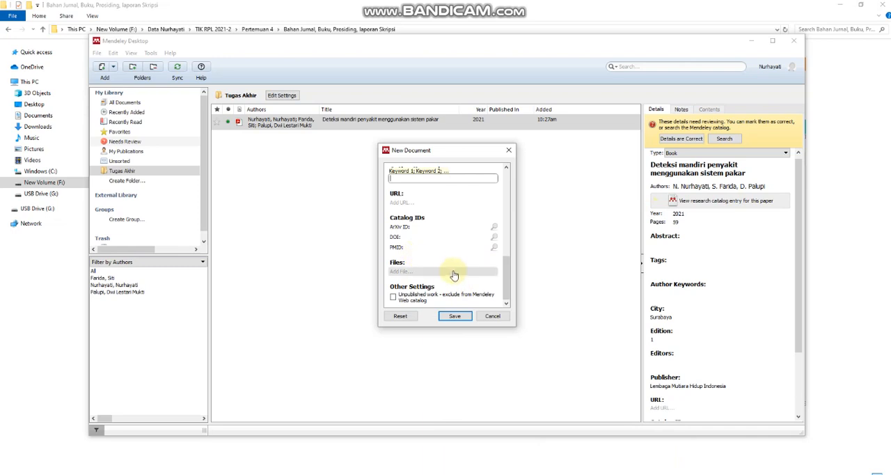
scroll(424, 236, up, 2)
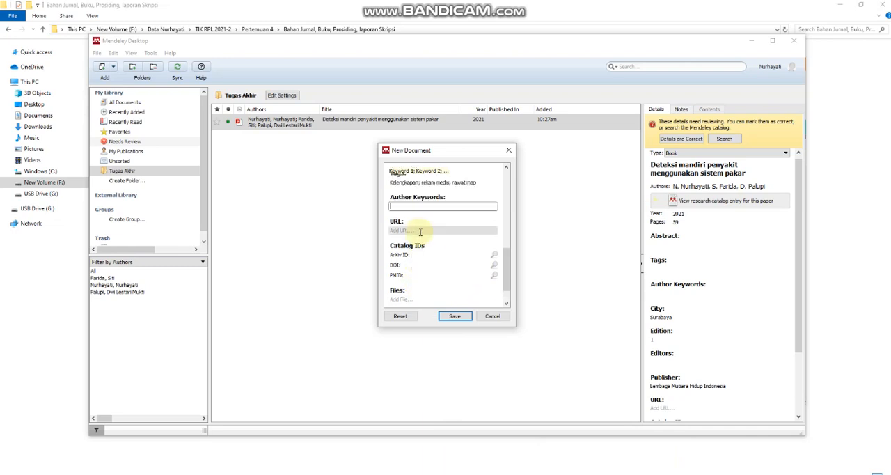
scroll(421, 232, up, 1)
scroll(423, 251, down, 2)
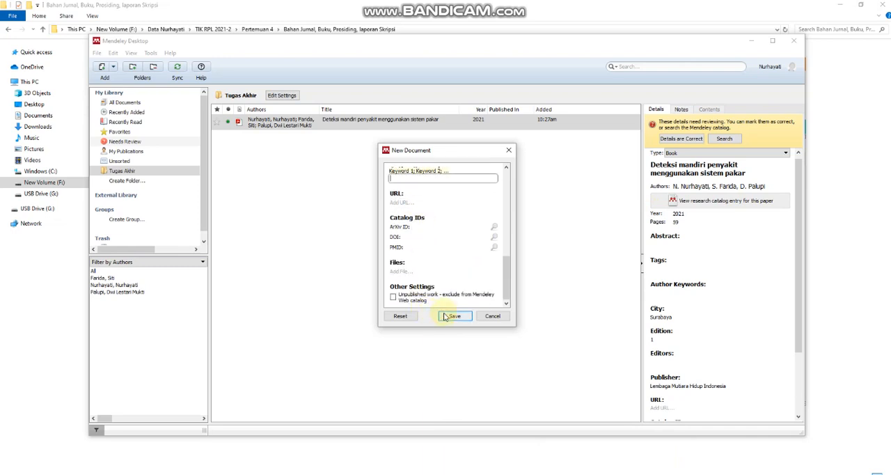
click(453, 316)
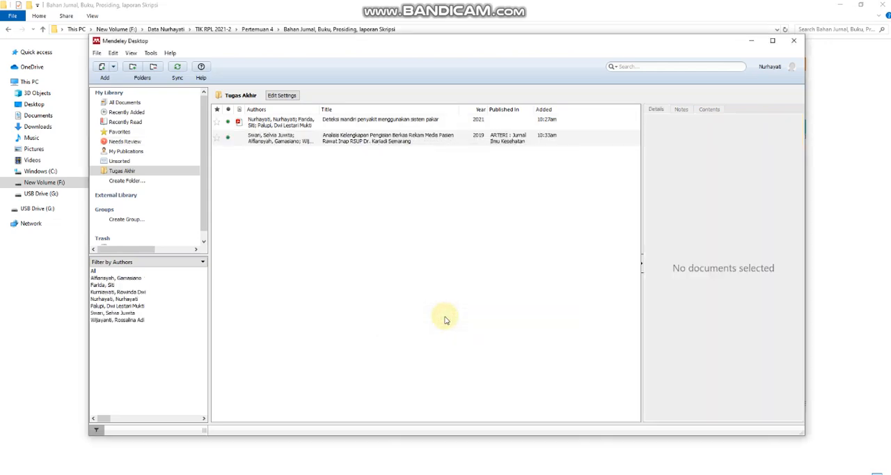
Update the details of the newly added journal article in the Tugas Akhir folder.
click(265, 139)
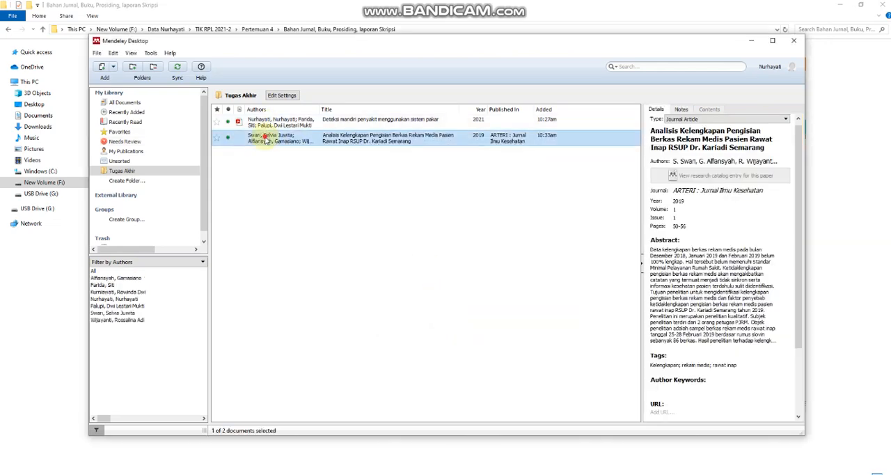
right_click(265, 139)
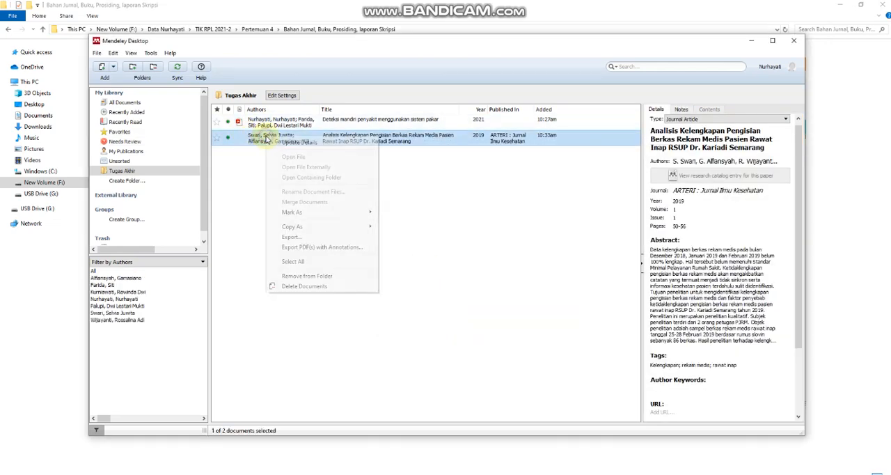
click(259, 141)
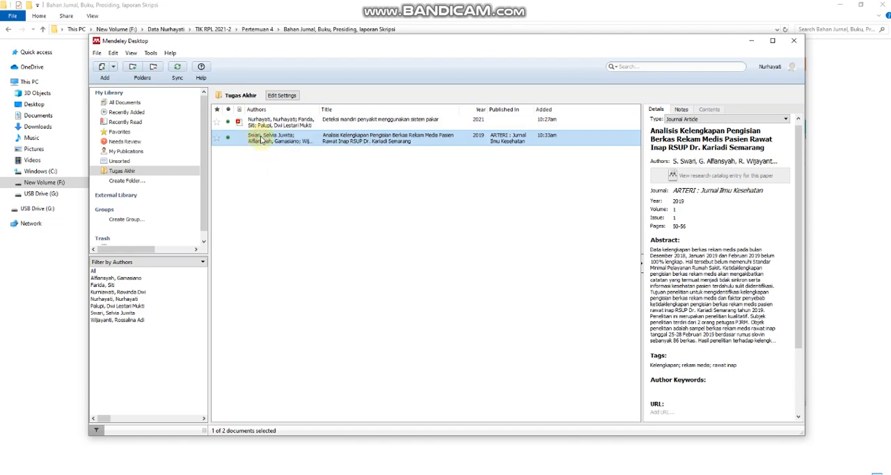
right_click(260, 138)
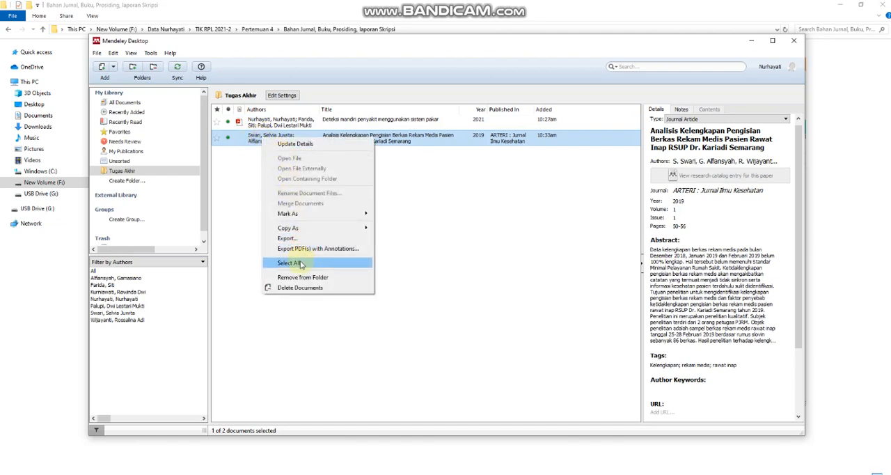
click(252, 141)
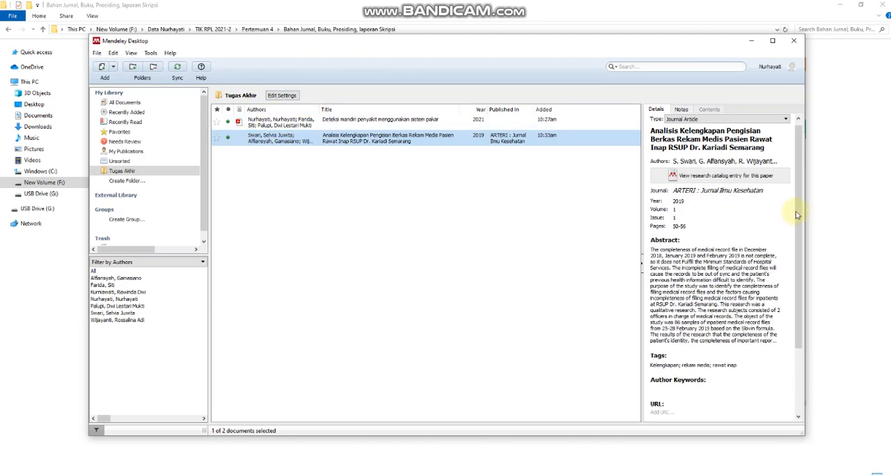
Attach the file Bahan_Jurnal.pdf to the journal article's entry.
drag(797, 215, 797, 227)
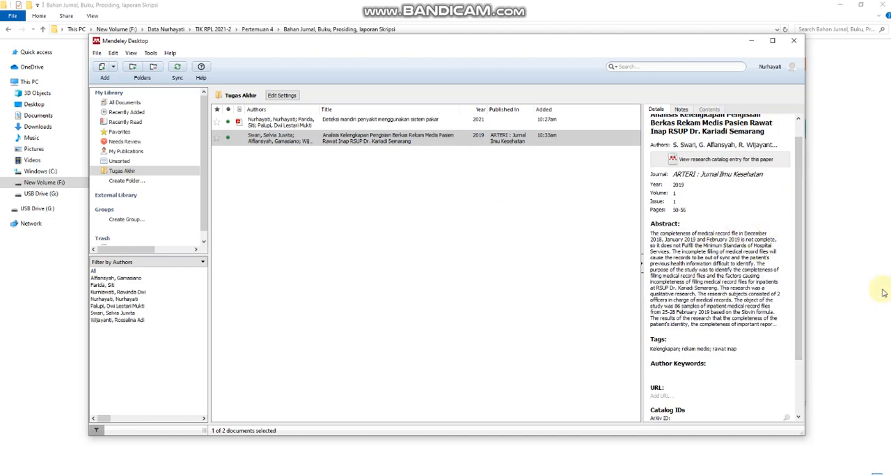
drag(795, 258, 748, 311)
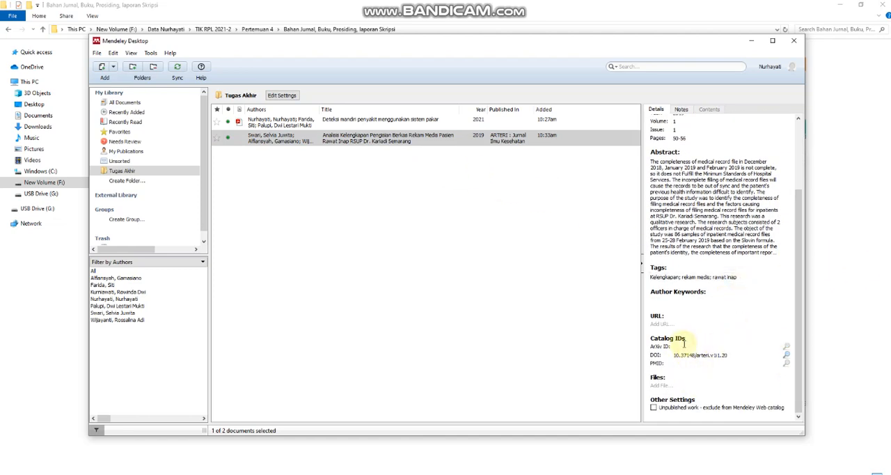
click(658, 385)
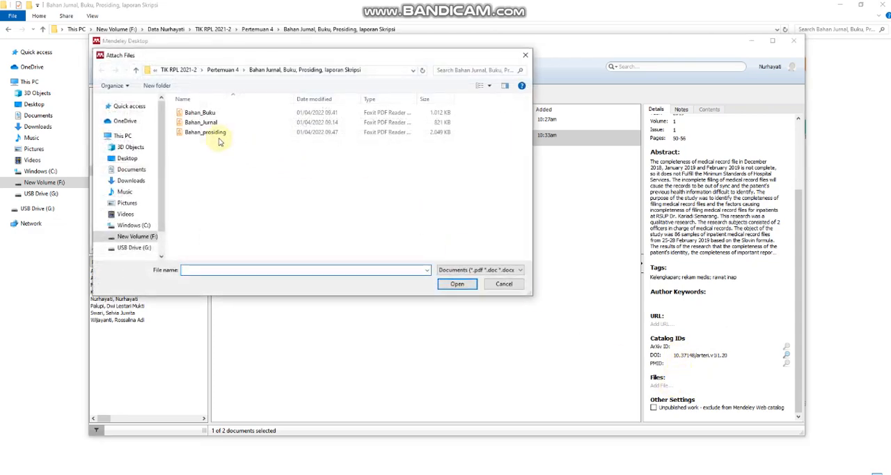
double_click(209, 122)
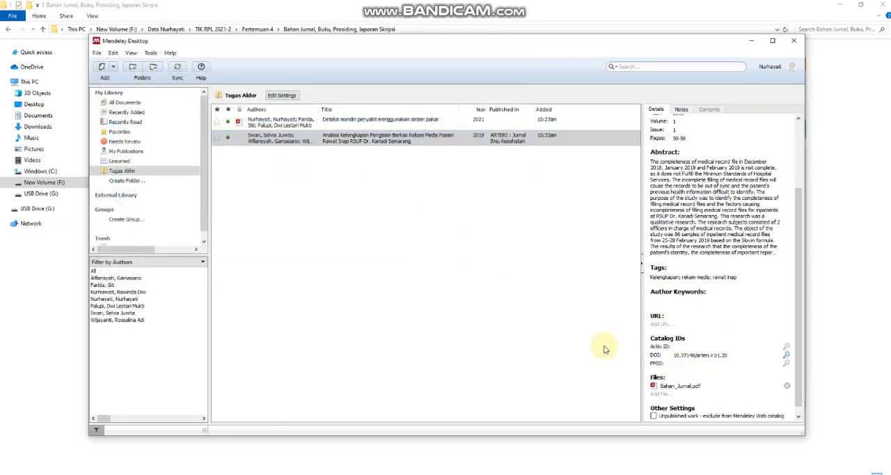
click(604, 349)
click(358, 140)
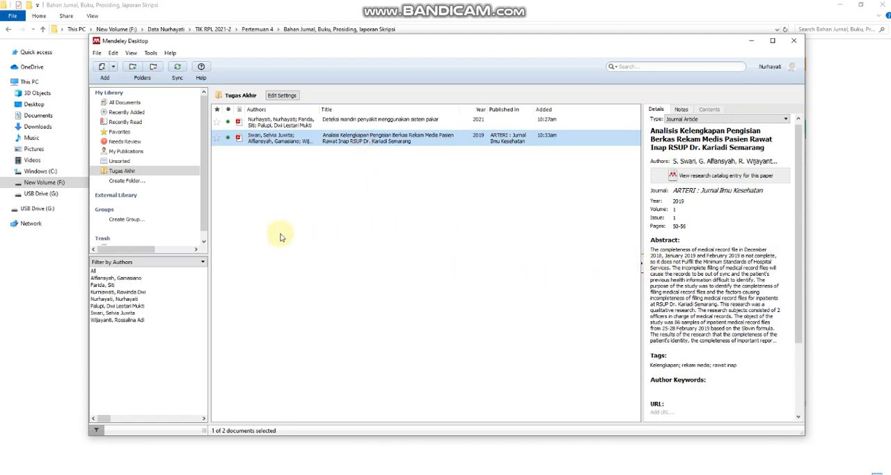
Import the file Bahan_prosiding into the Tugas Akhir folder.
click(113, 67)
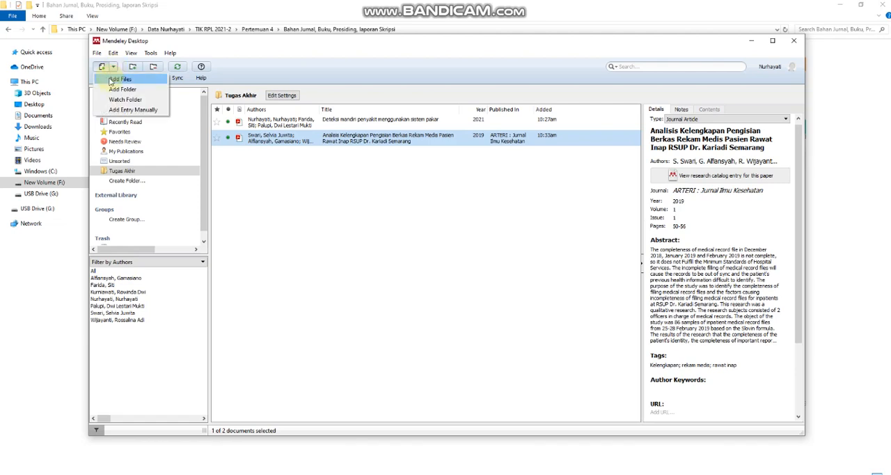
click(110, 80)
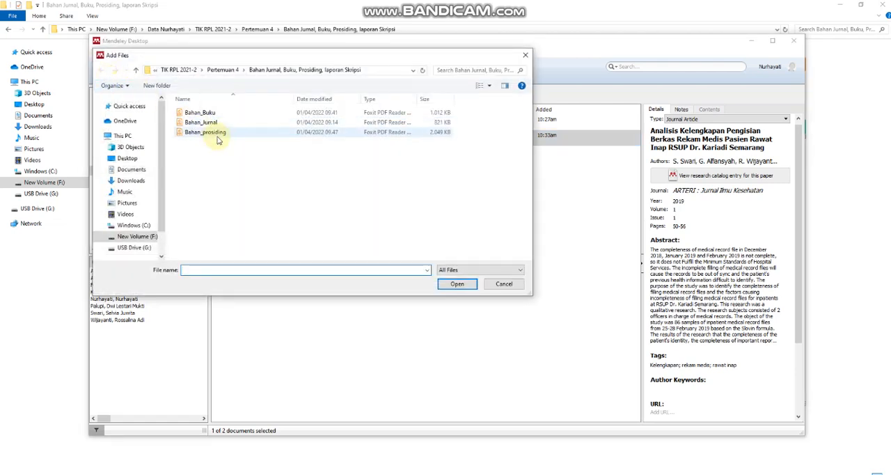
double_click(218, 133)
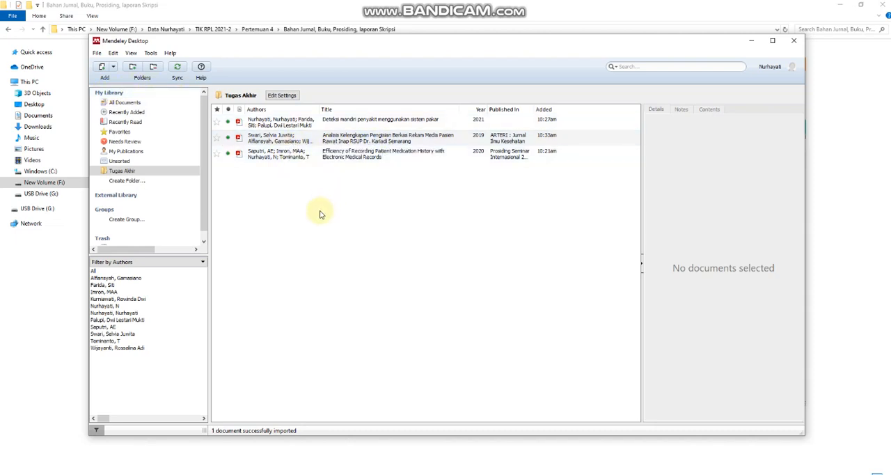
Examine the imported proceedings paper's details, including its type, title, authors, proceedings title, year, pages, city, publisher and attached file.
click(286, 158)
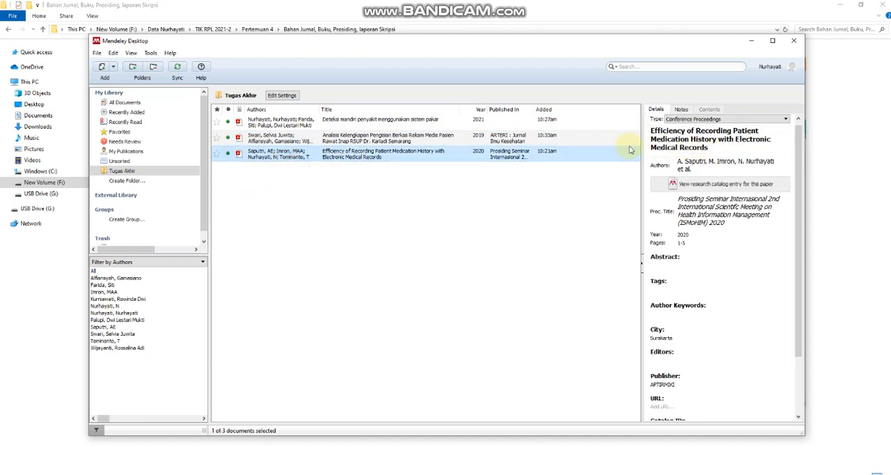
click(693, 140)
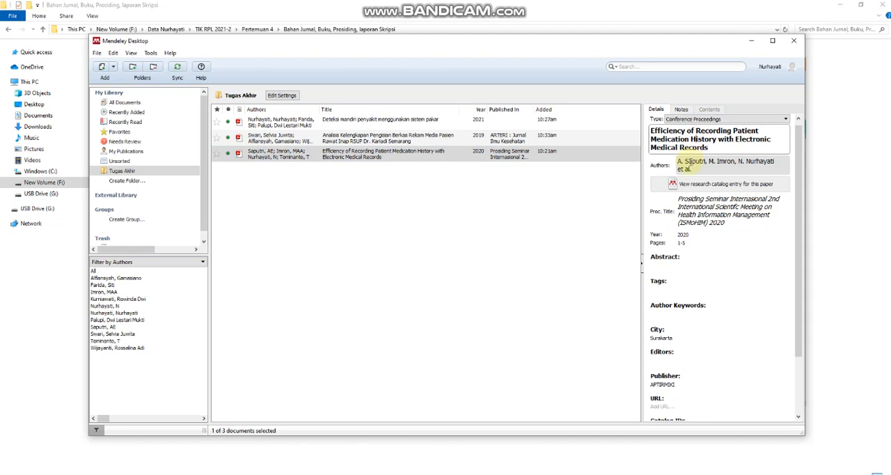
click(688, 162)
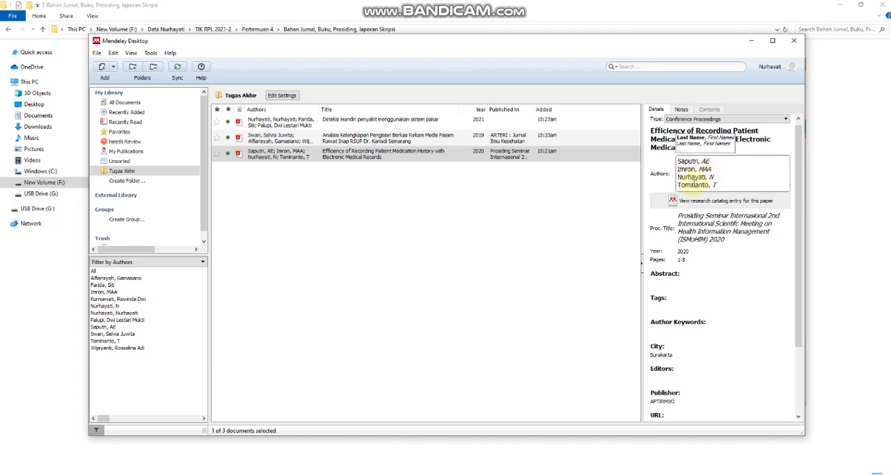
click(705, 219)
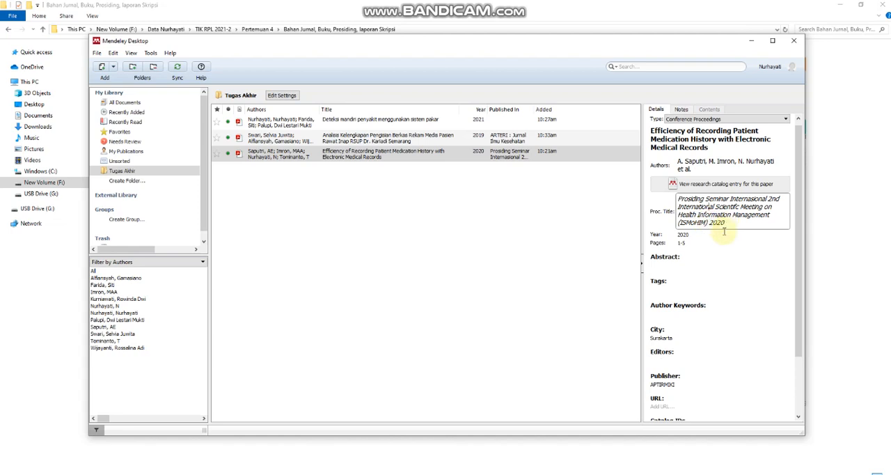
scroll(724, 289, down, 3)
scroll(724, 289, up, 3)
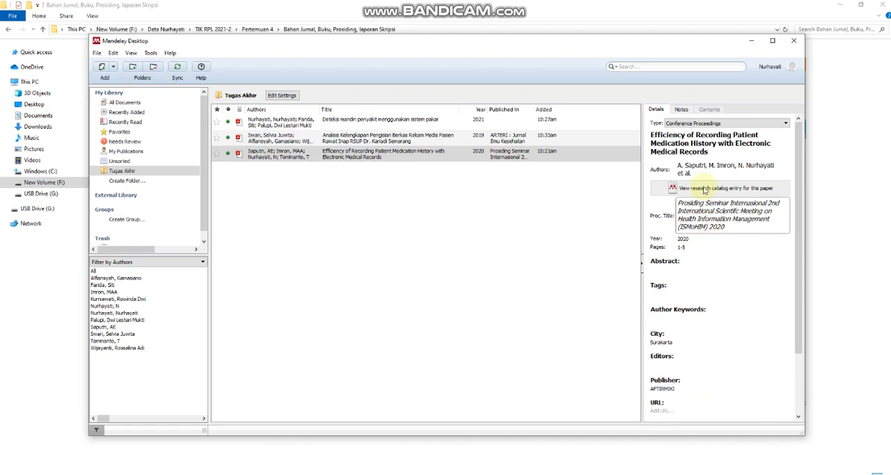
scroll(718, 255, down, 1)
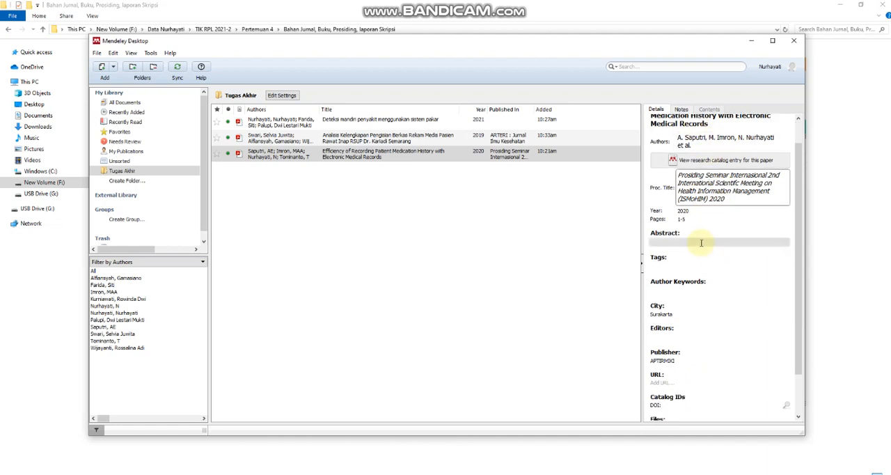
scroll(723, 320, down, 2)
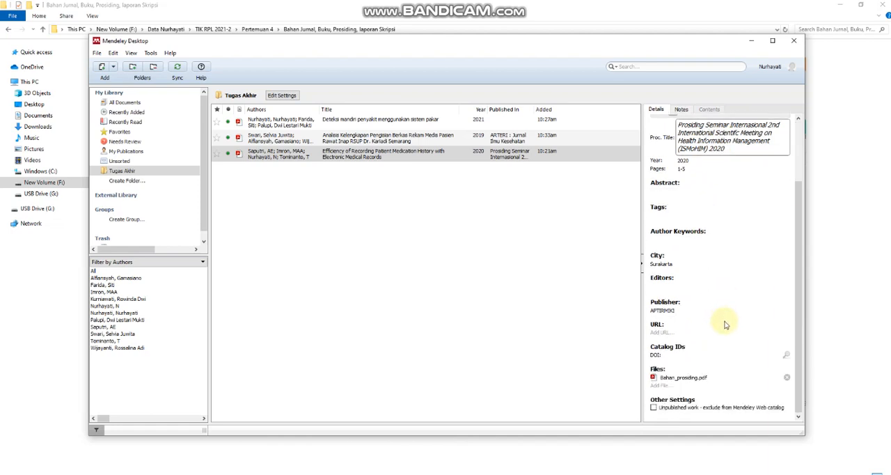
scroll(686, 254, up, 3)
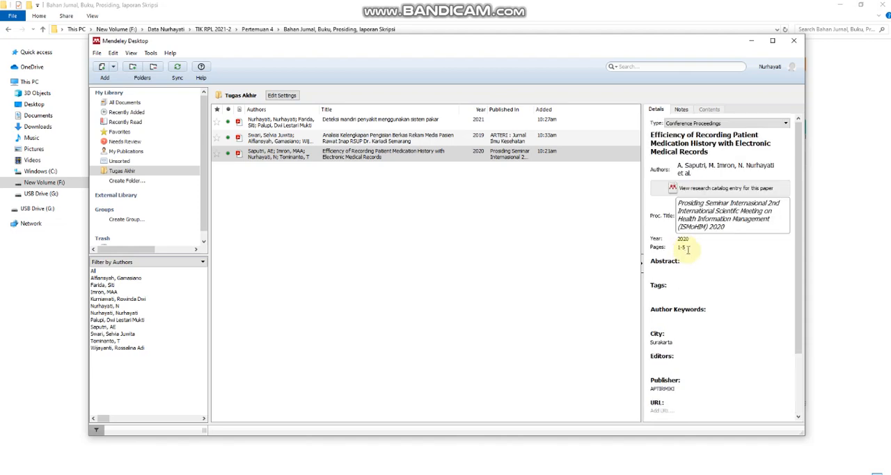
Examine the document types offered for a manually added entry, from Book through Working Paper, without creating one.
click(577, 240)
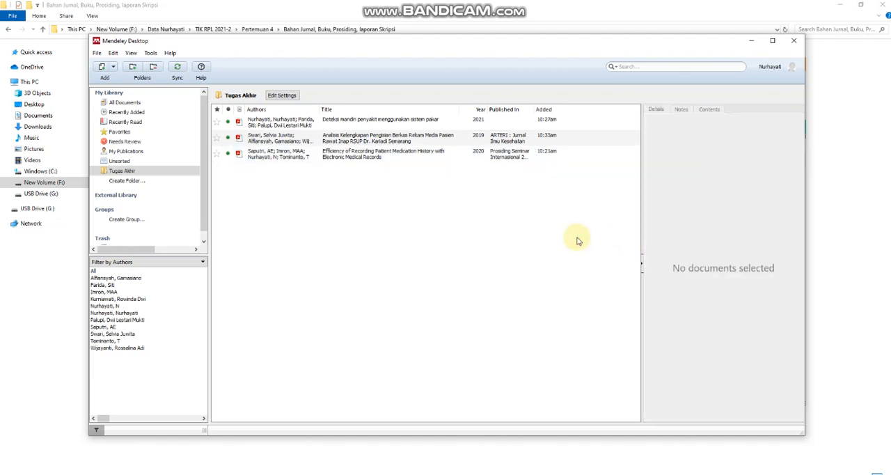
click(115, 75)
click(122, 110)
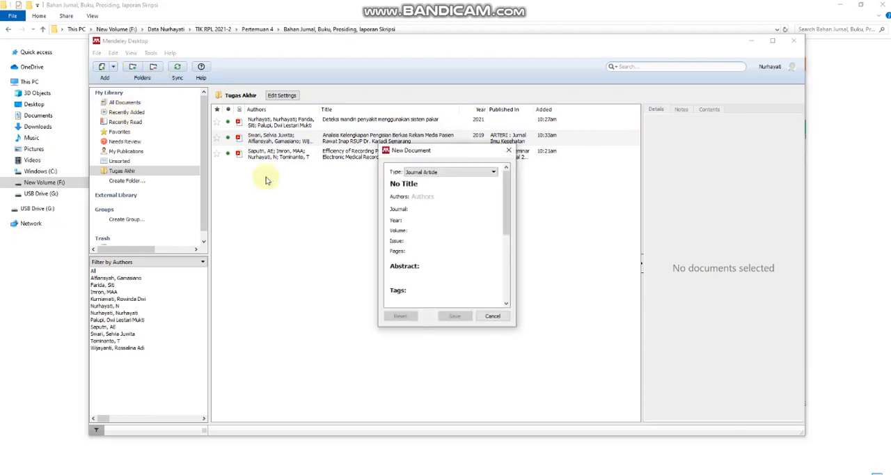
click(435, 171)
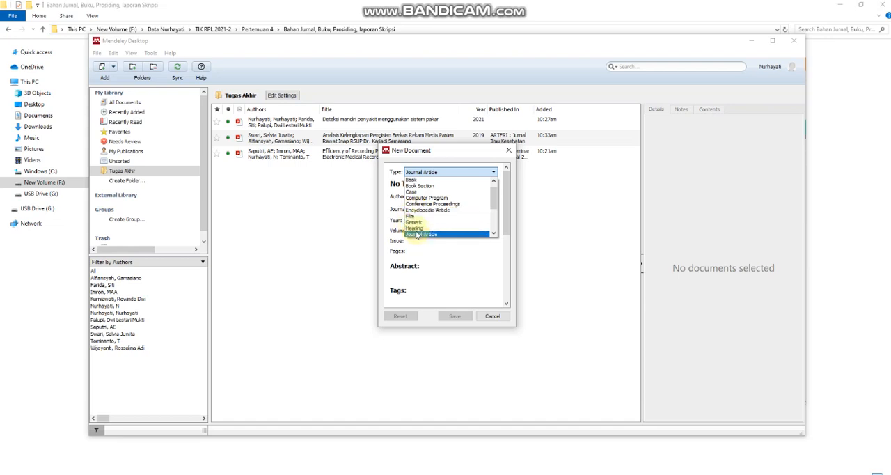
scroll(417, 235, down, 1)
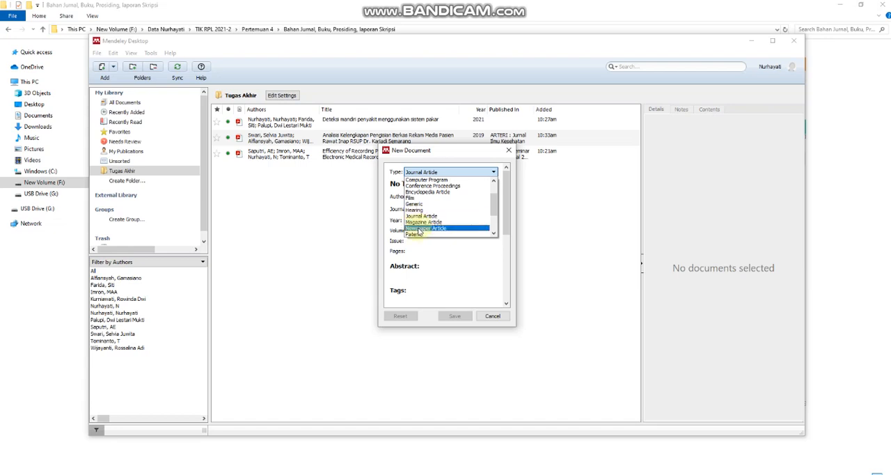
scroll(420, 231, down, 1)
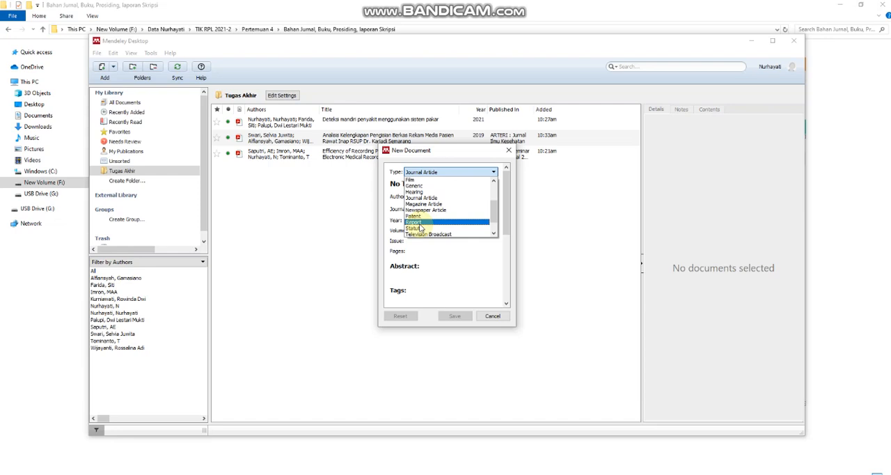
scroll(421, 237, down, 1)
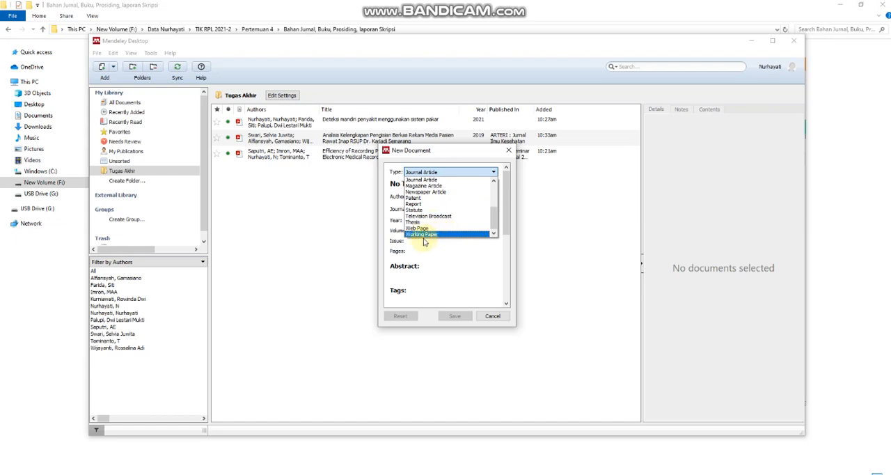
click(543, 230)
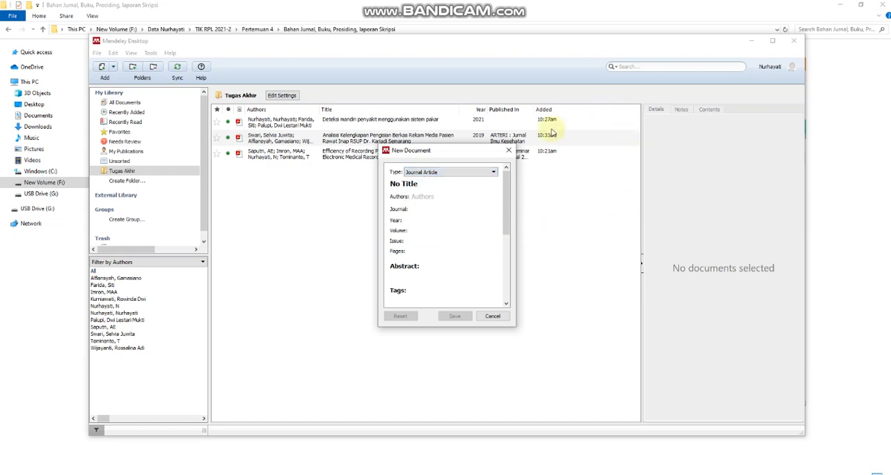
click(493, 149)
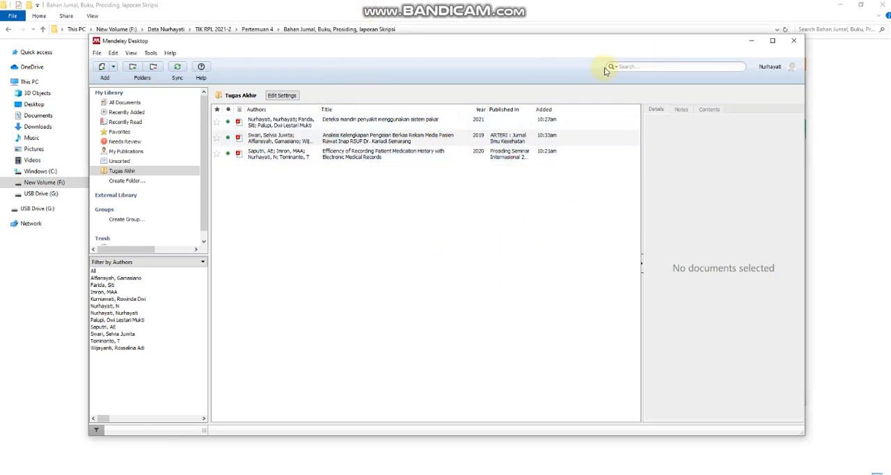
Open Bahan_Buku in Foxit PDF Reader and find the Implementasi paragraph on page 47.
click(752, 44)
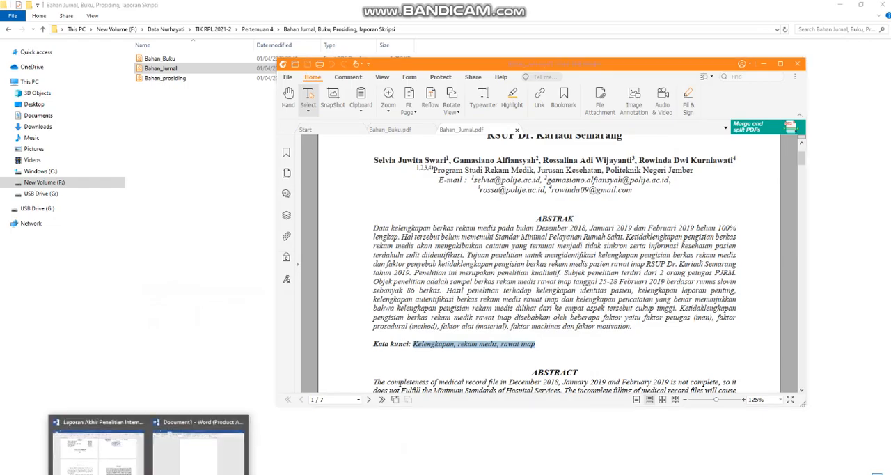
click(97, 442)
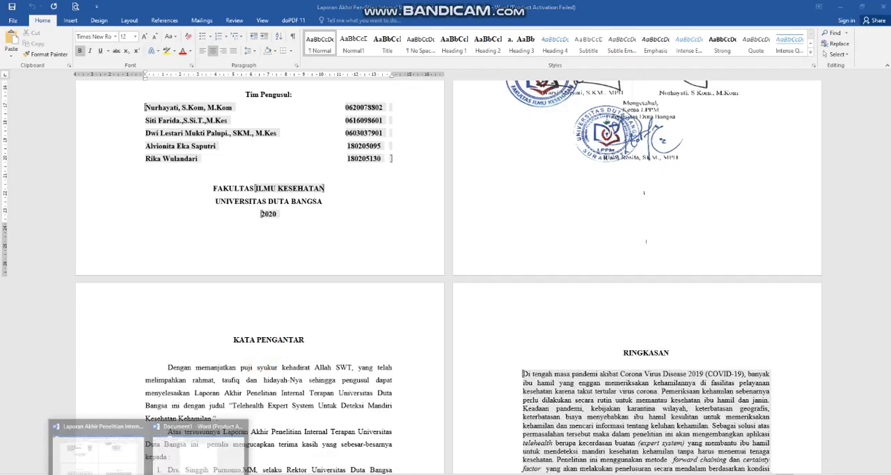
click(183, 470)
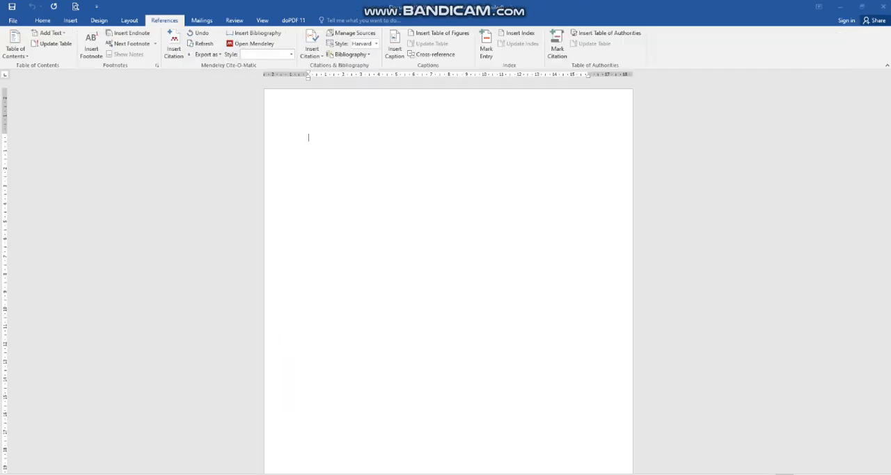
click(81, 471)
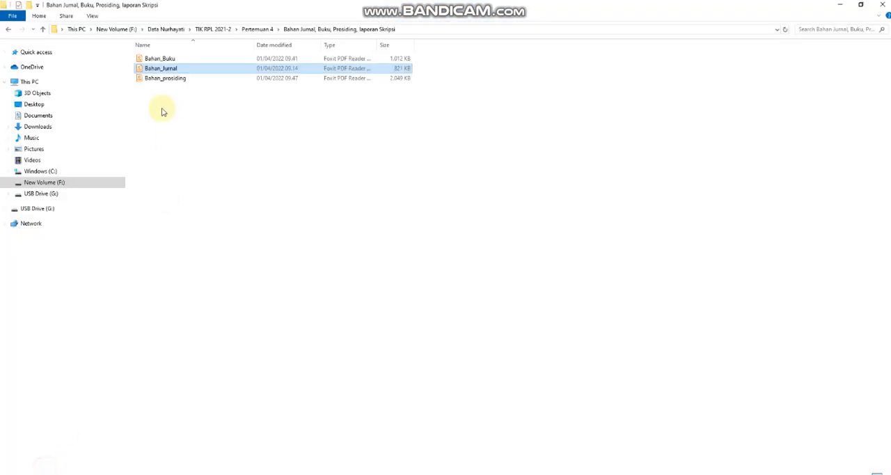
click(160, 59)
double_click(160, 60)
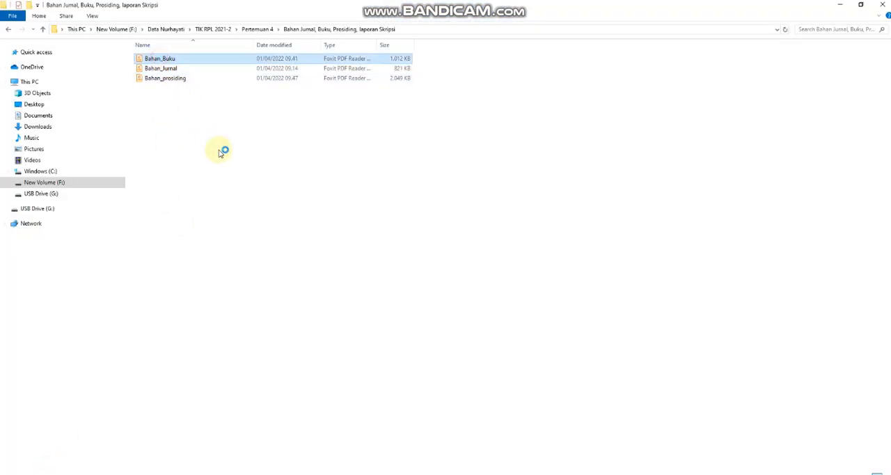
scroll(485, 221, down, 5)
scroll(485, 222, down, 8)
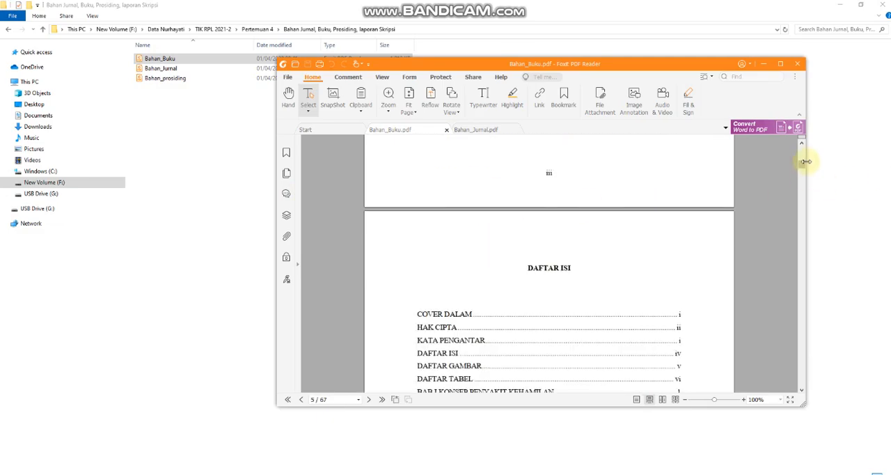
drag(801, 159, 788, 317)
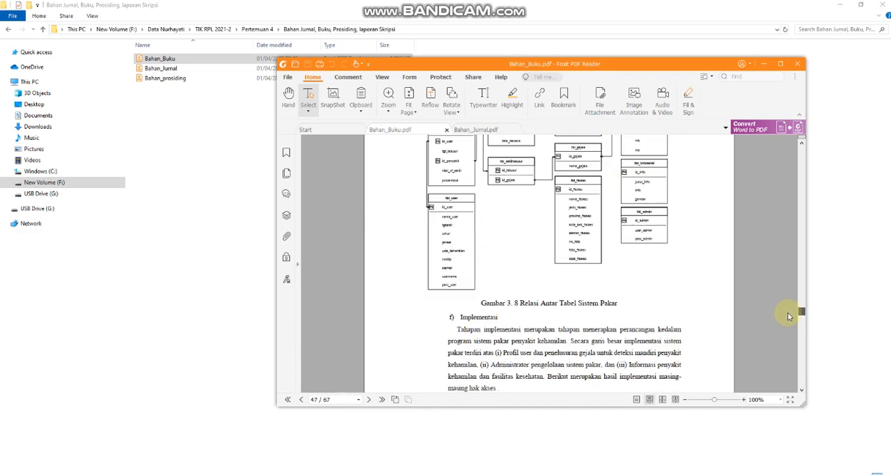
scroll(628, 301, down, 2)
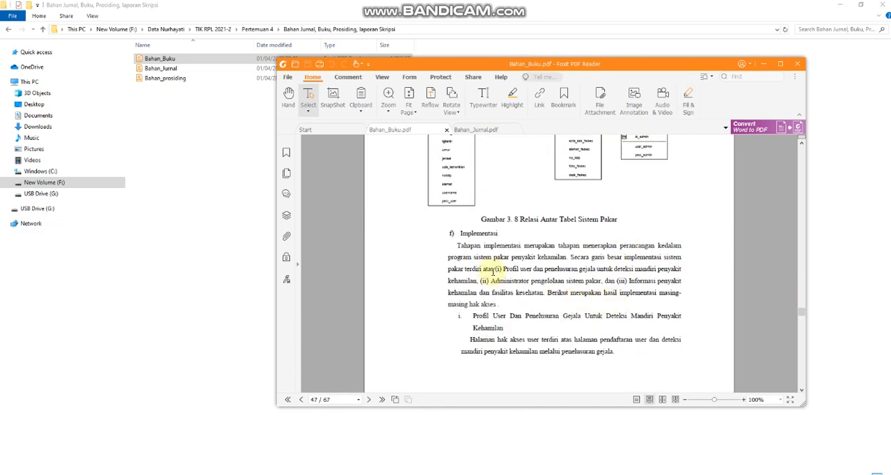
scroll(499, 272, down, 2)
scroll(505, 265, up, 2)
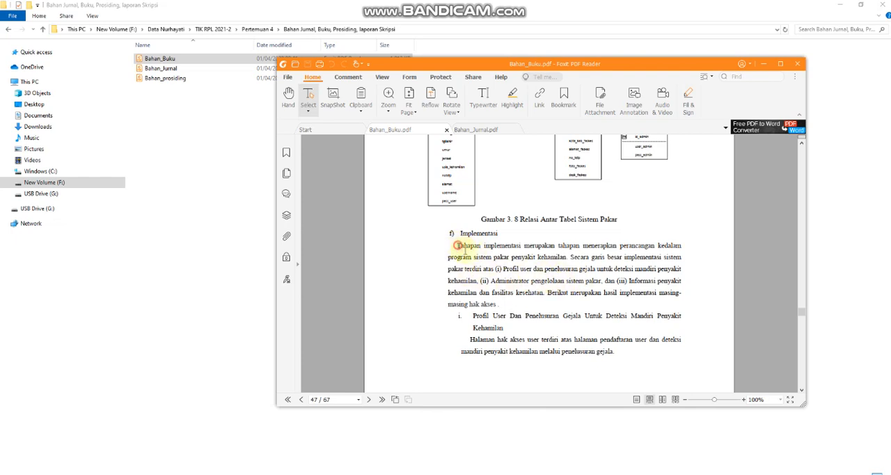
Copy the Implementasi paragraph from the book into the blank Word document, keeping the text only.
drag(457, 245, 499, 304)
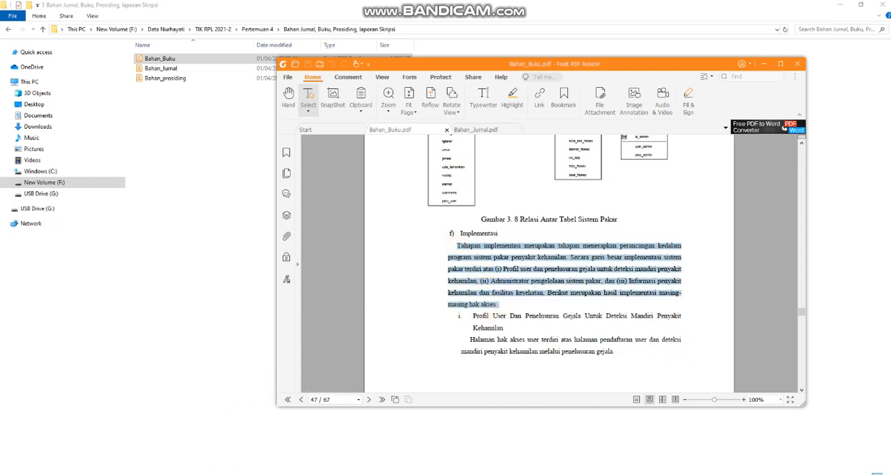
click(177, 449)
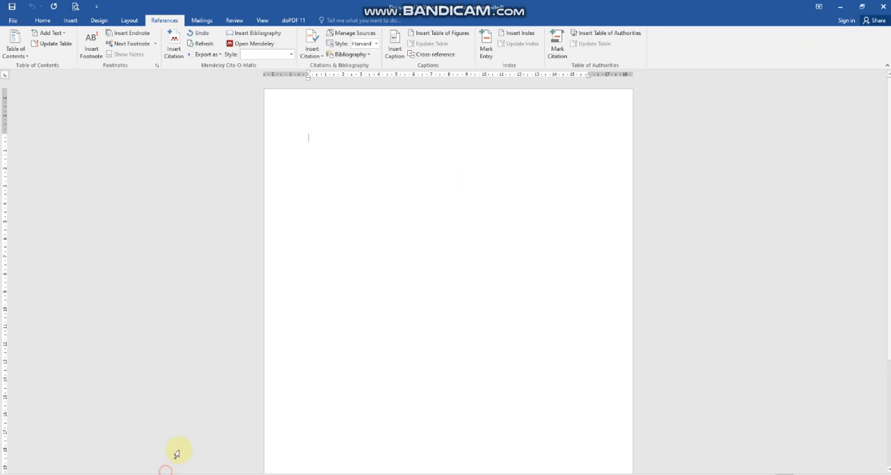
click(302, 190)
text(Tahapan implementasi merupakan tahapan menerapkan perancangan kedalam program sistem pakar penyakit kehamilan. Secara garis besar implementasi sistem pakar terdiri atas (i) Profil user dan penelusuran gejala untuk deteksi mandiri penyakit kehamilan, (ii) Administrator pengelolaan sistem pakar, dan (iii) Informasi penyakit kehamilan dan fasilitas kesehatan. Berikut merupakan hasil implementasi masingmasing hak akses .)
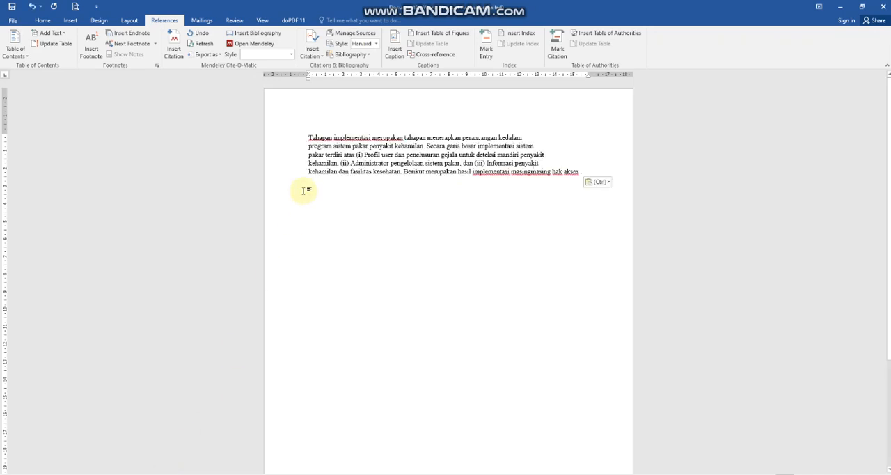
click(605, 182)
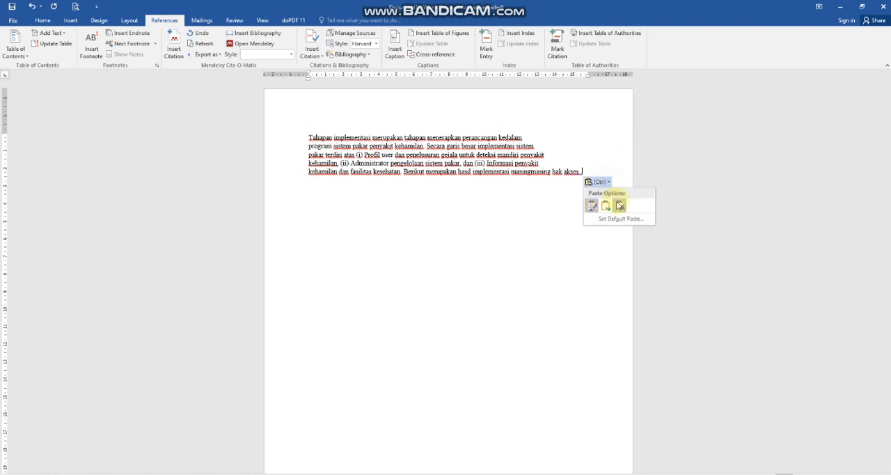
click(617, 232)
Format the pasted paragraph in Times New Roman, size 12, with justified alignment.
drag(583, 193, 306, 136)
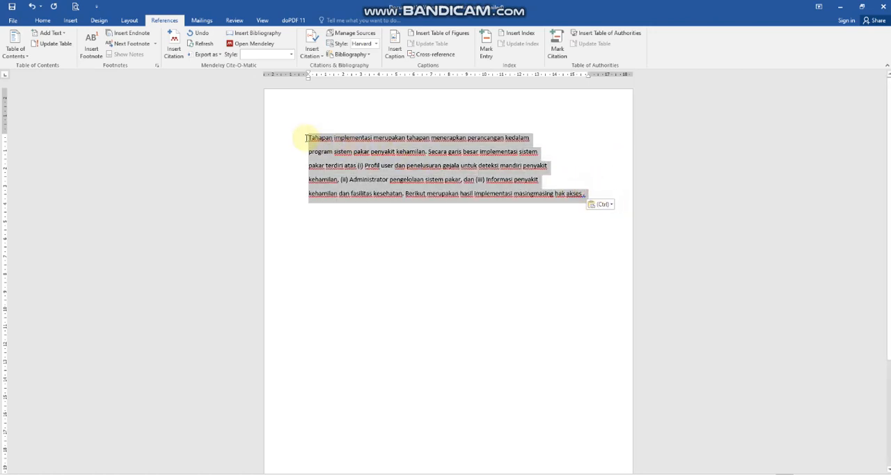
click(41, 20)
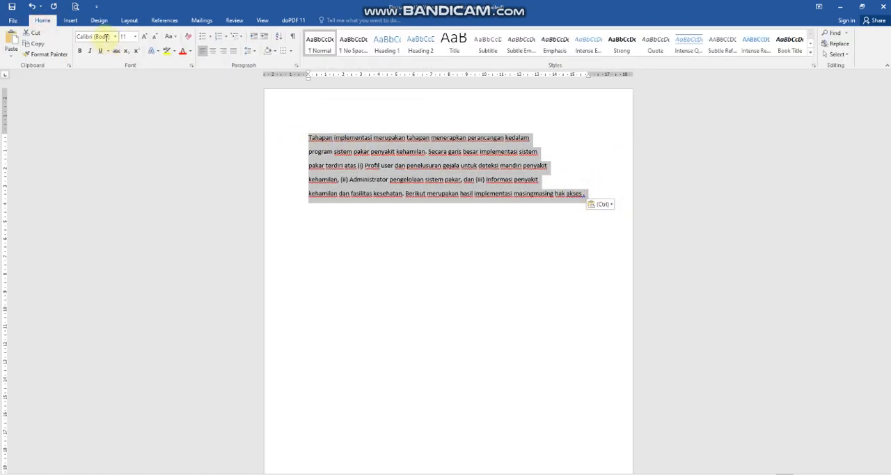
click(106, 37)
text(Times New Ro)
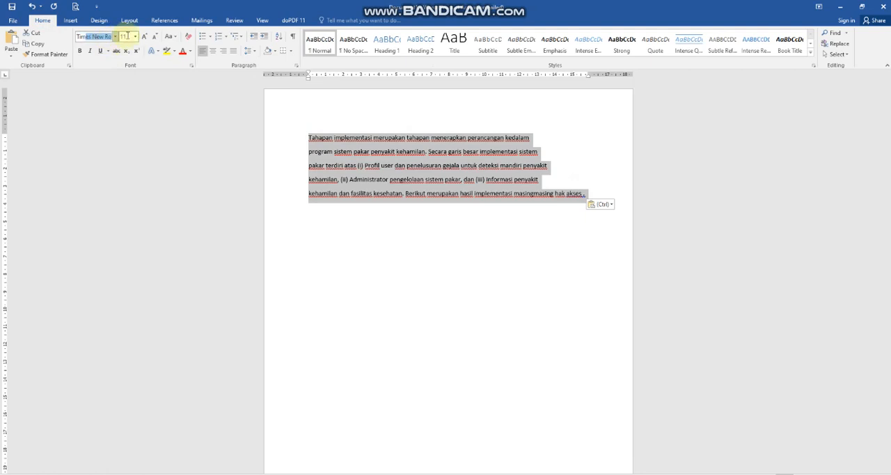
click(127, 35)
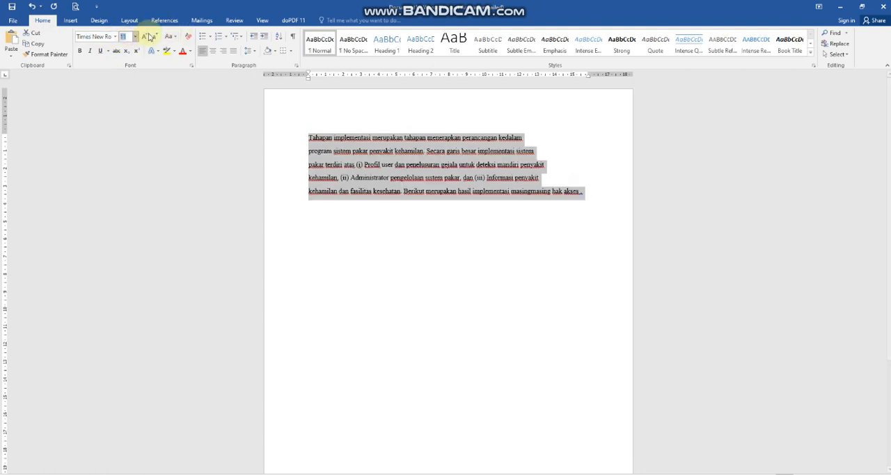
click(147, 36)
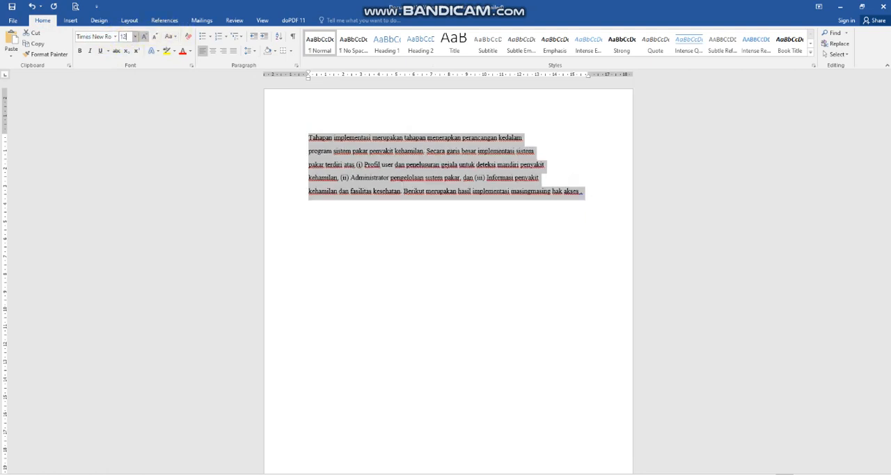
click(233, 51)
Insert a Mendeley citation of the 2021 book Deteksi mandiri penyakit menggunakan sistem pakar at the end of the paragraph.
click(342, 195)
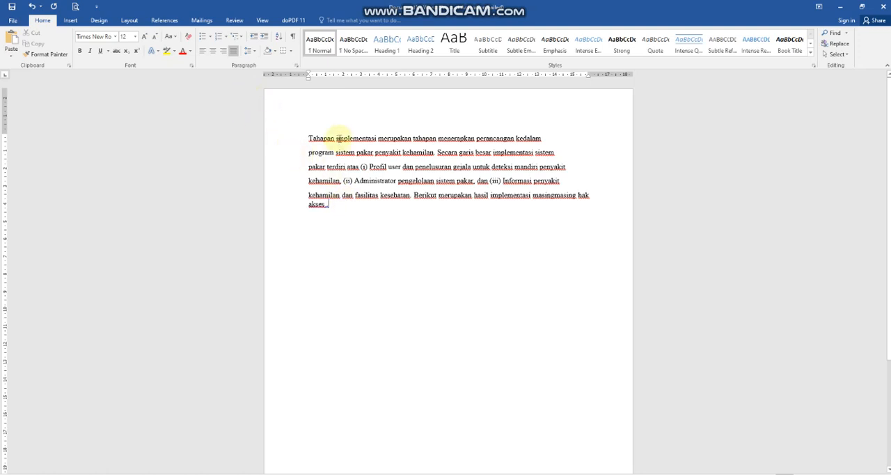
click(167, 20)
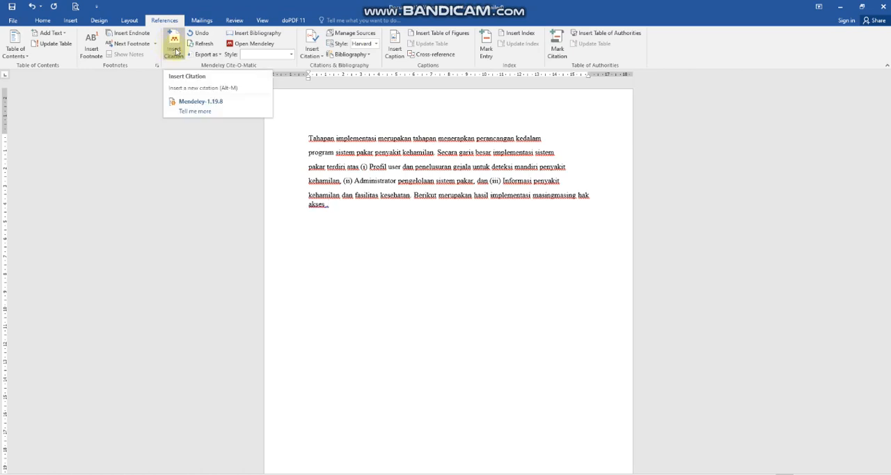
click(175, 50)
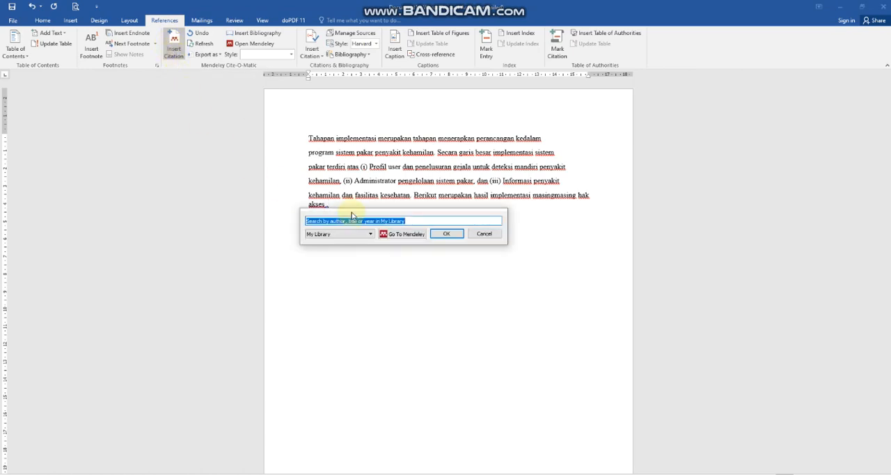
text(nurhayati)
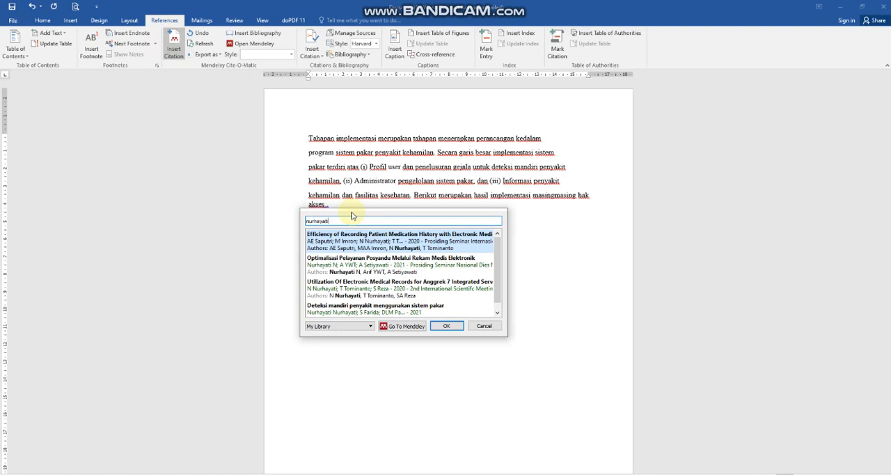
click(332, 313)
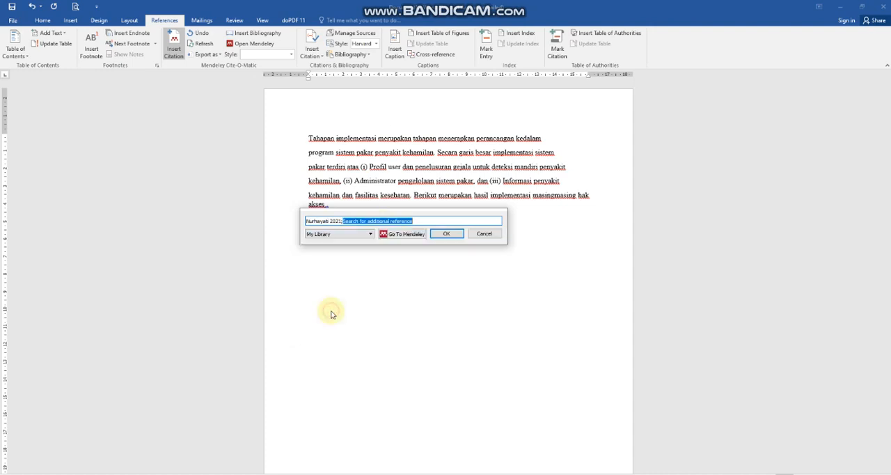
click(446, 234)
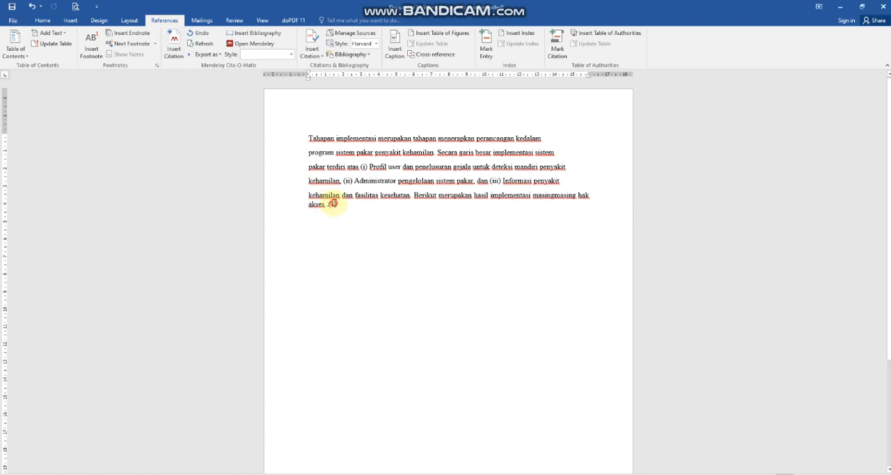
Change the Mendeley citation style for the inserted citation to IEEE.
click(342, 206)
drag(341, 206, 333, 206)
click(291, 54)
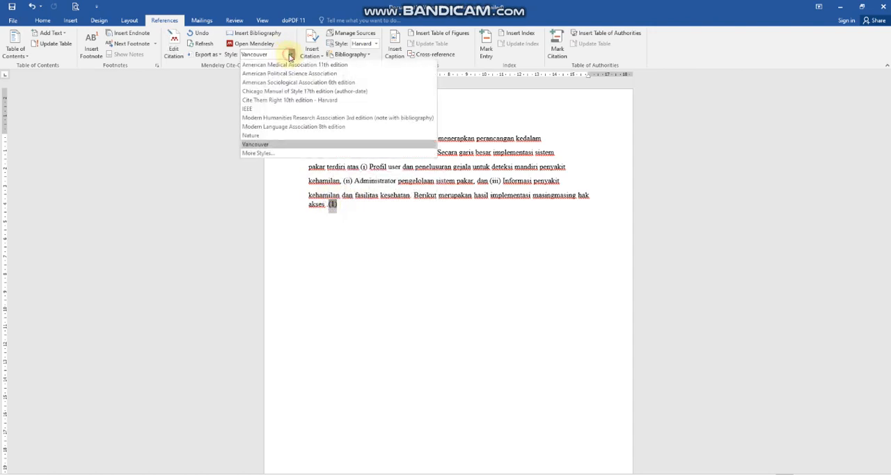
click(254, 110)
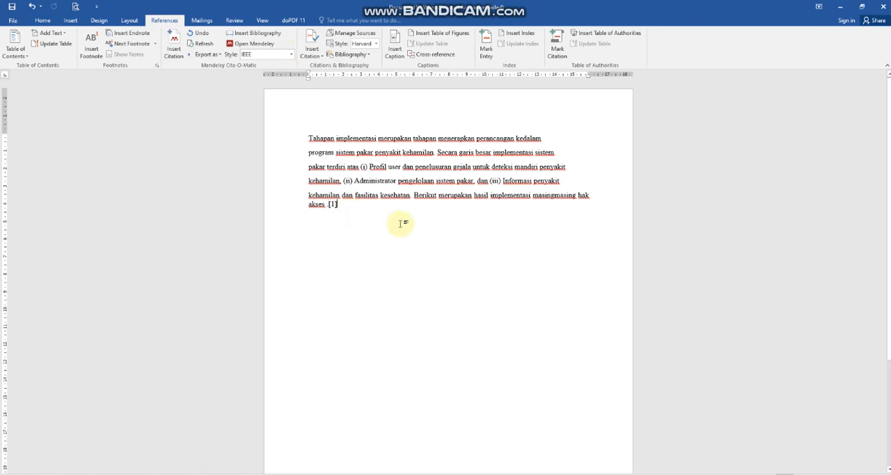
Change the Mendeley citation style of the inserted citation to Cite Them Right 10th edition - Harvard.
click(334, 205)
double_click(333, 205)
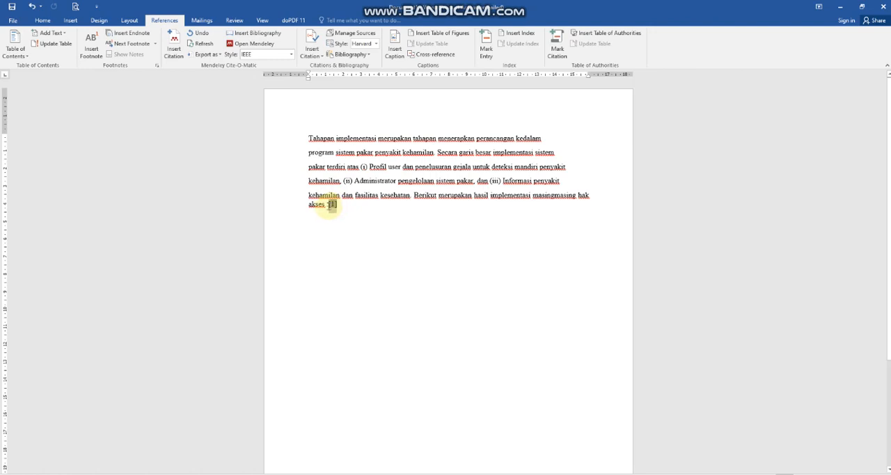
click(291, 54)
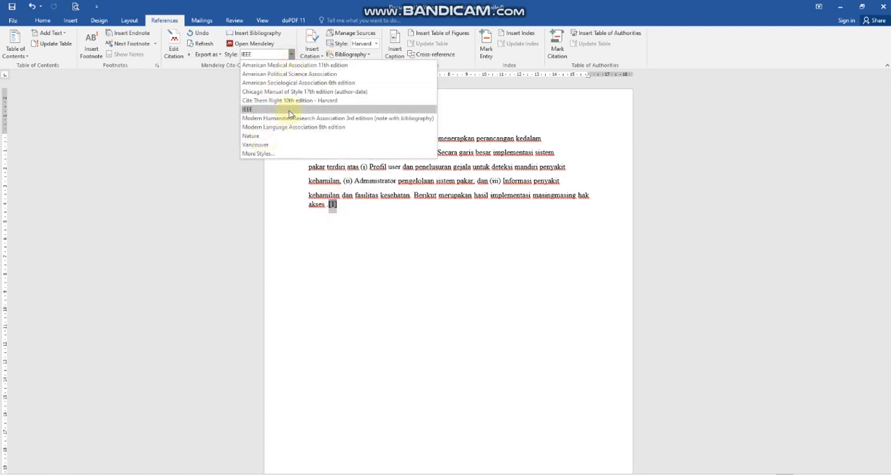
click(296, 101)
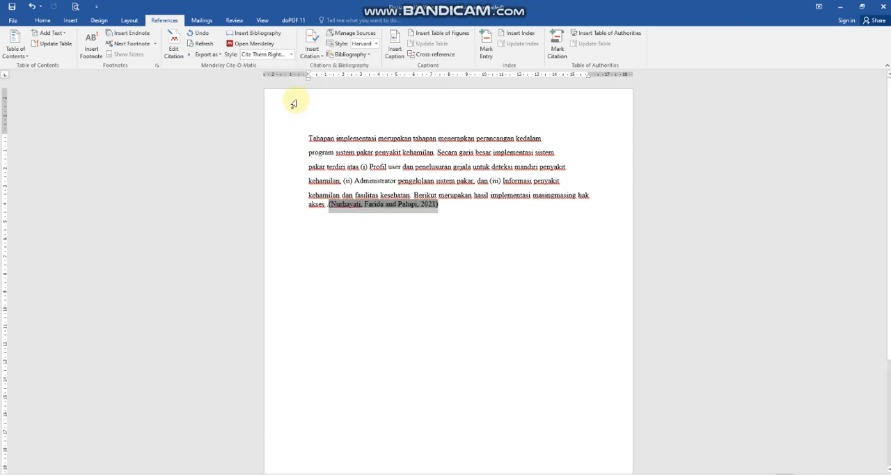
click(281, 474)
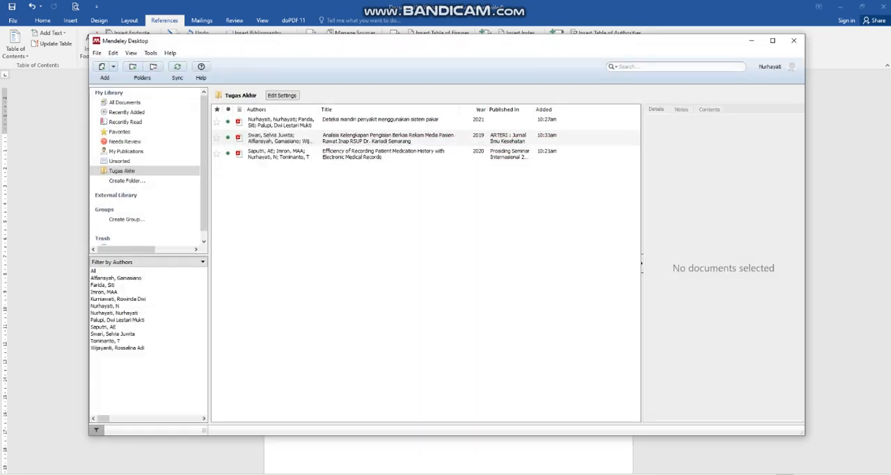
click(281, 474)
click(216, 474)
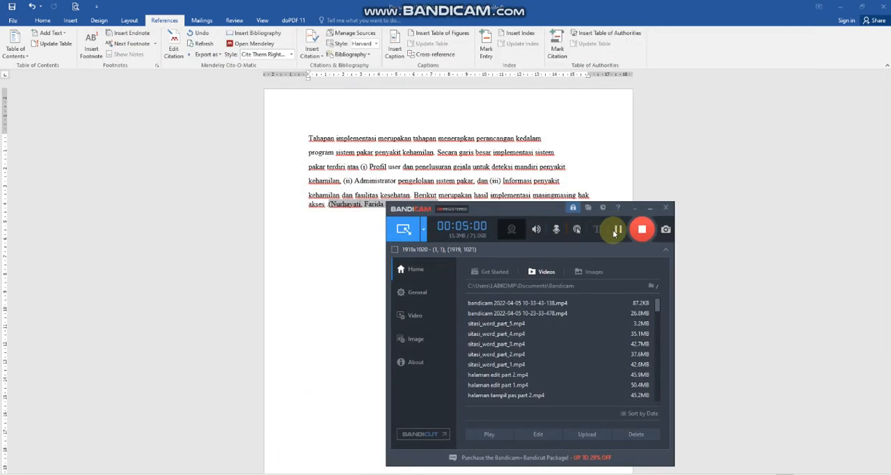
click(648, 207)
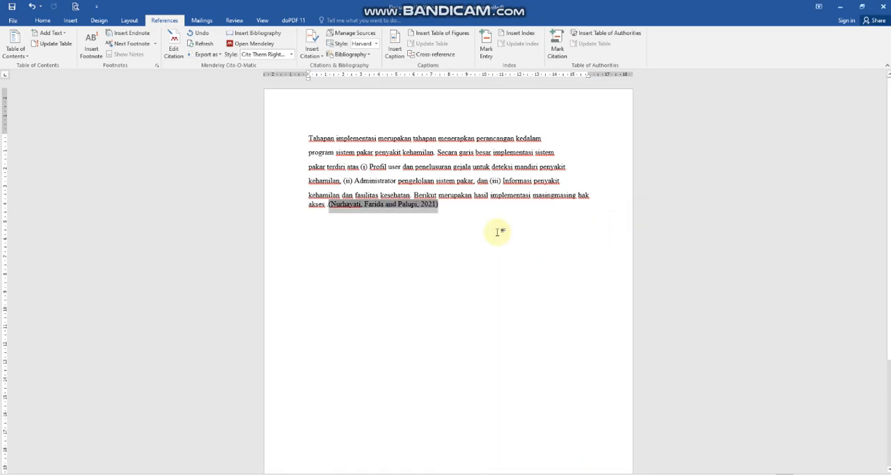
Delete the full stop in front of the citation at the end of the paragraph.
click(462, 204)
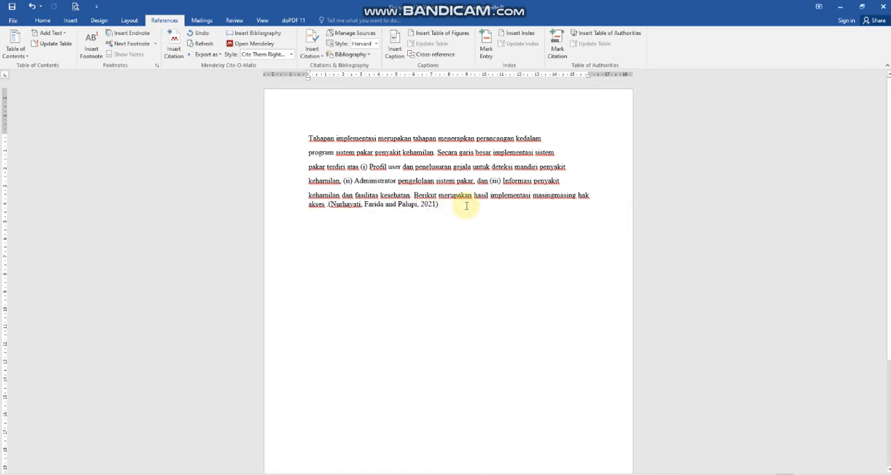
click(327, 205)
key(Delete)
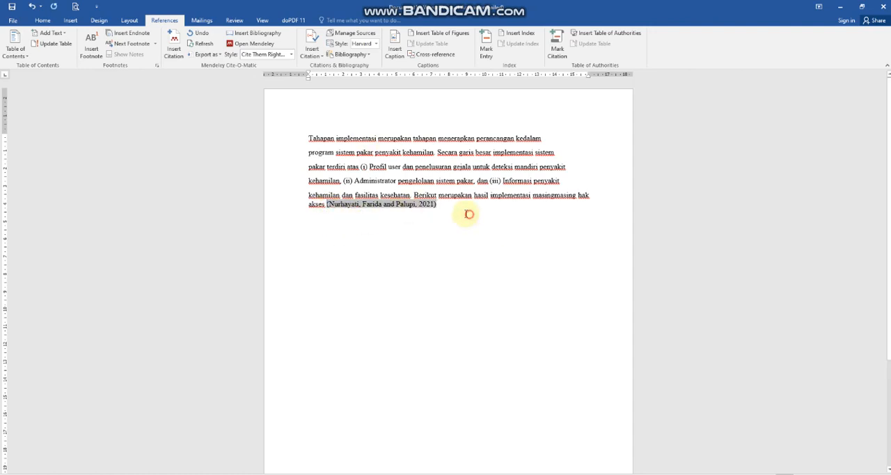
Look through the installed Mendeley citation styles and set the citation's style to Vancouver.
click(444, 206)
drag(440, 207, 325, 206)
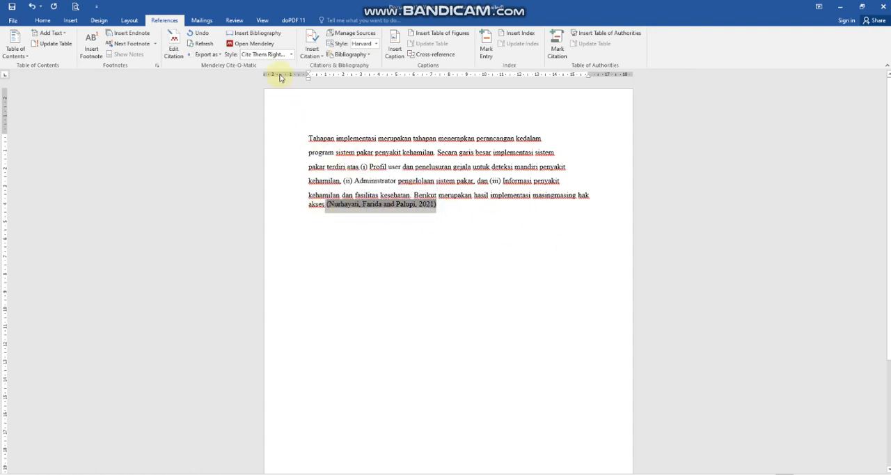
click(291, 56)
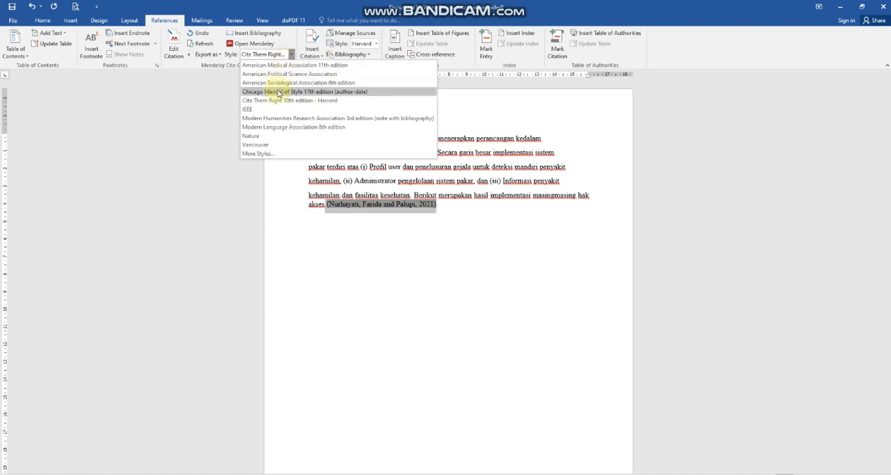
click(250, 154)
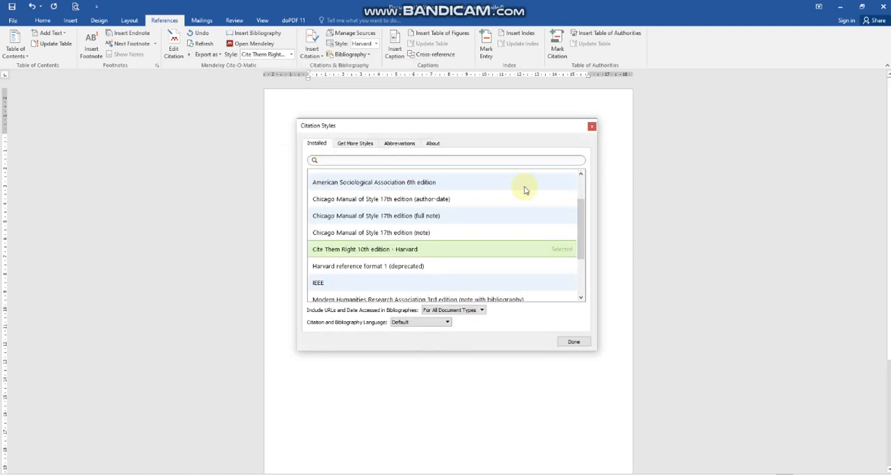
scroll(467, 221, down, 2)
scroll(468, 221, up, 4)
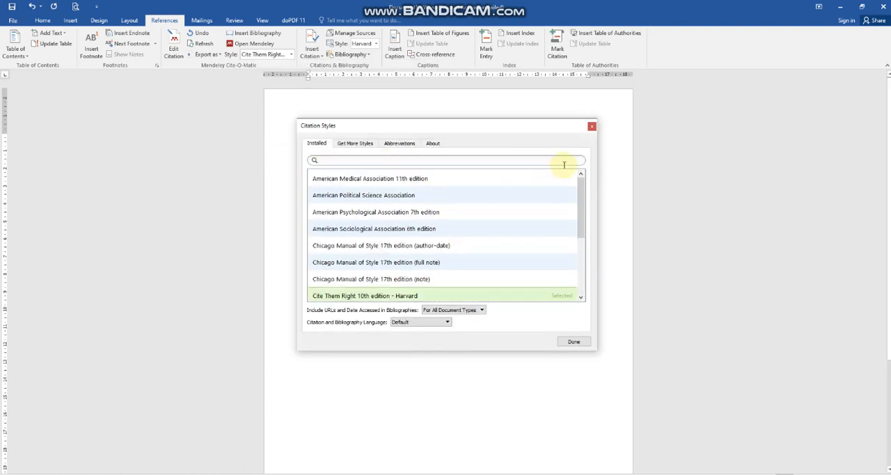
click(575, 341)
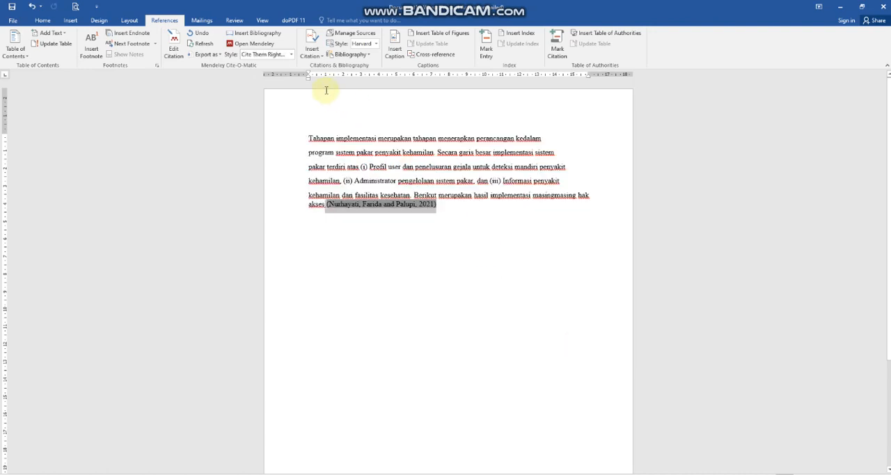
click(290, 55)
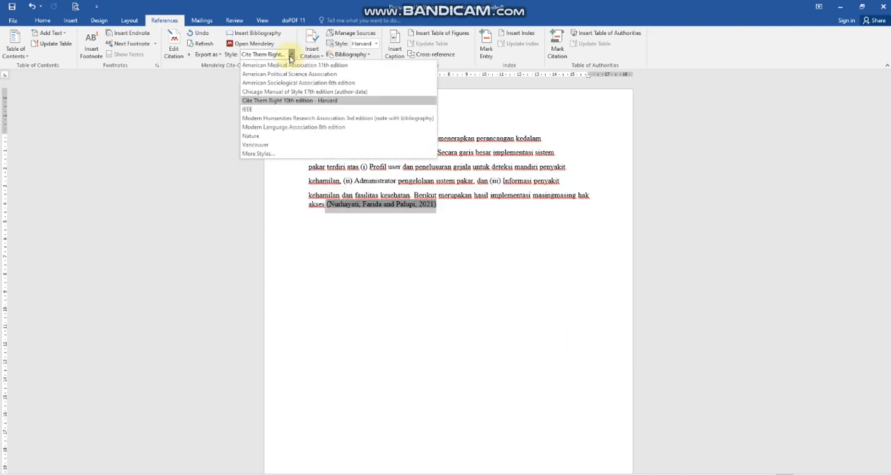
click(253, 146)
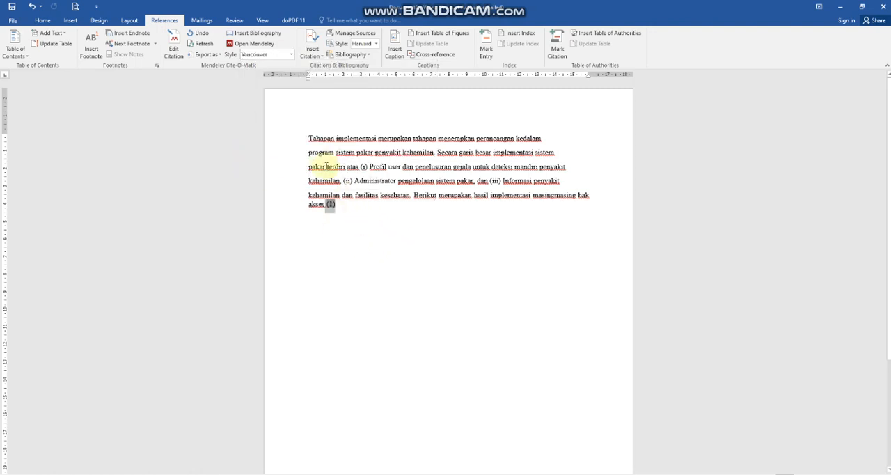
Join the broken lines of the Tahapan implementasi paragraph into one continuous paragraph and start a new line below it.
click(304, 151)
key(BackSpace)
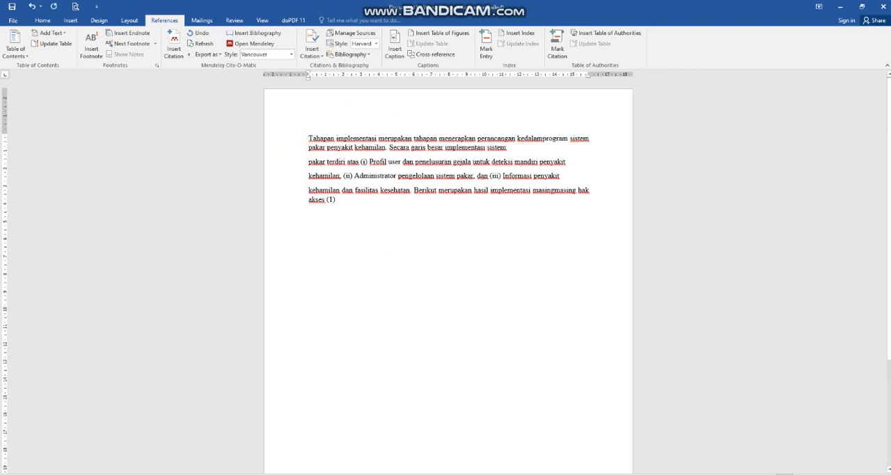
click(309, 162)
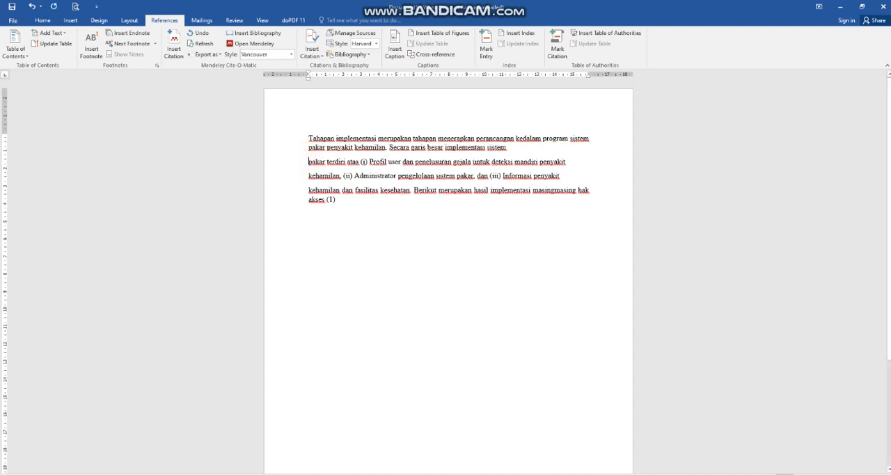
key(BackSpace)
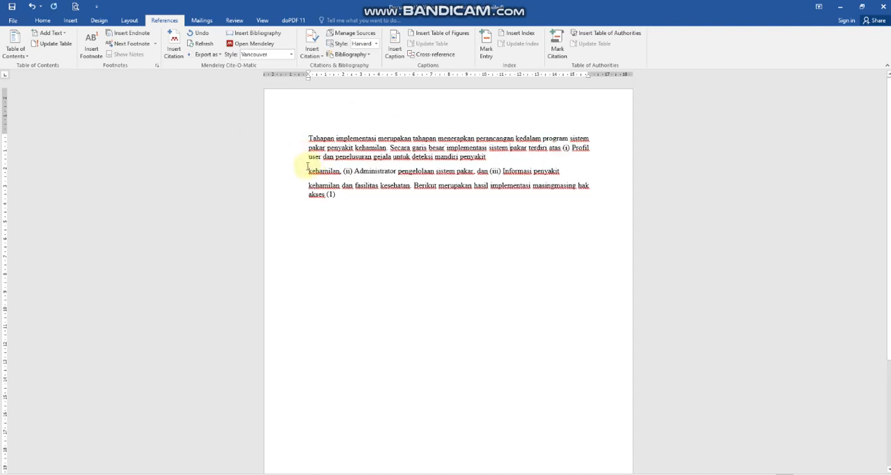
key(BackSpace)
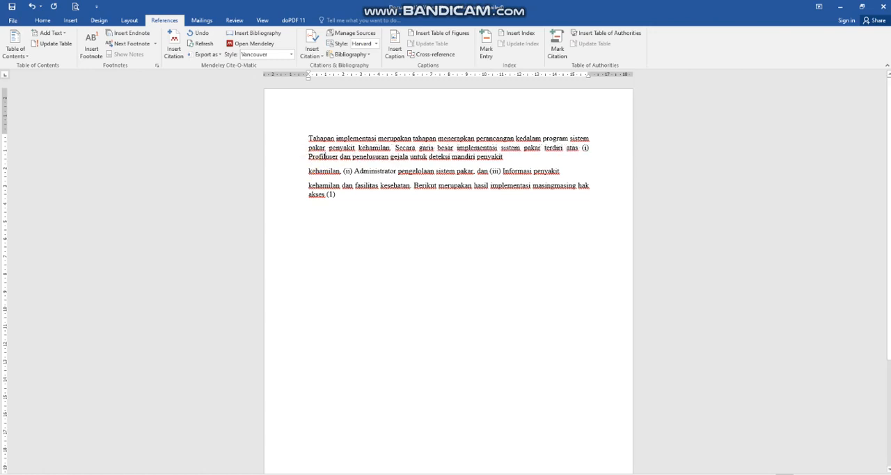
click(306, 171)
key(BackSpace)
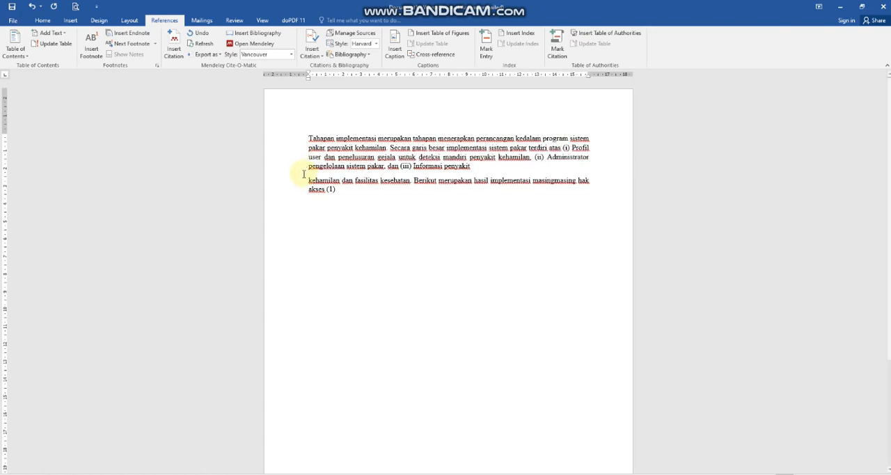
click(305, 179)
key(BackSpace)
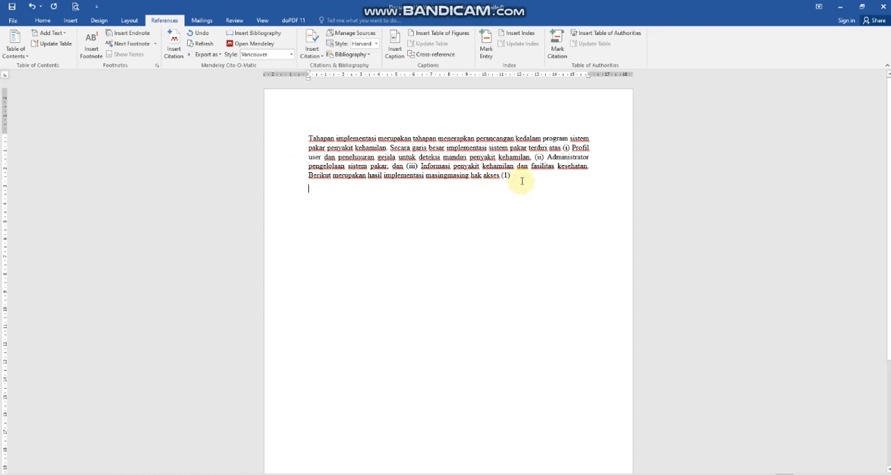
key(Return)
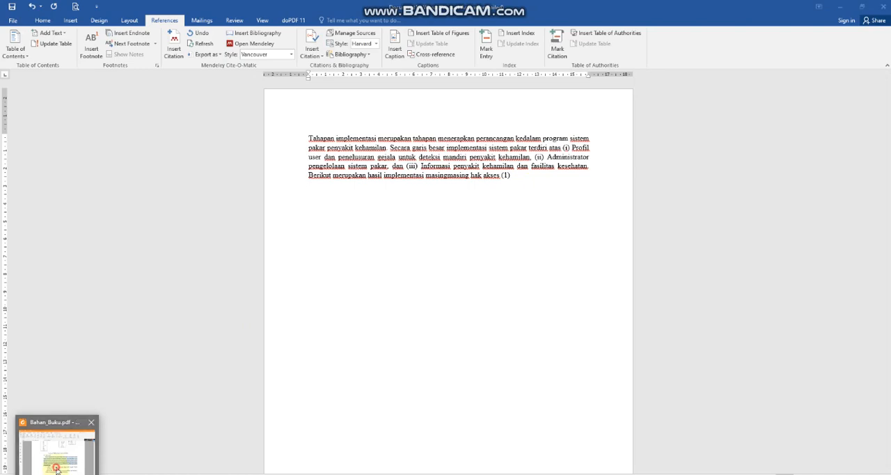
Switch to Foxit PDF Reader and copy the RSUP Dr. Kariadi passage, up to "1x24 jam berikutnya.", from page 2 of Bahan_Jurnal.pdf.
click(67, 468)
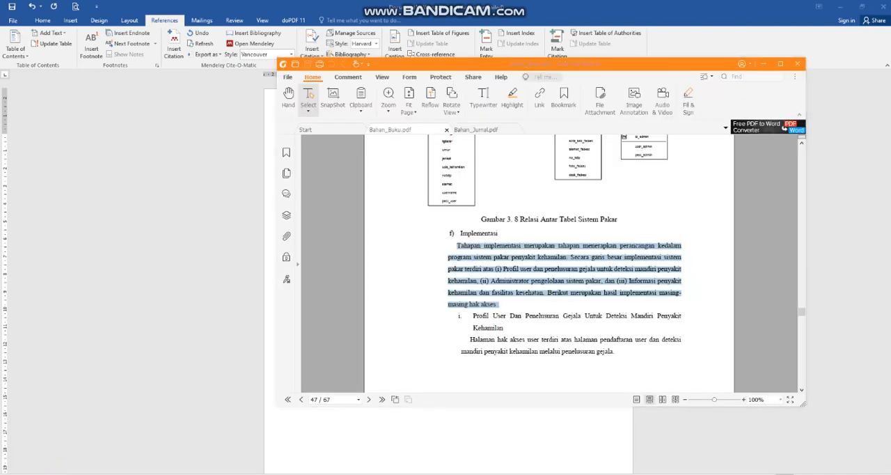
mouse_move(189, 447)
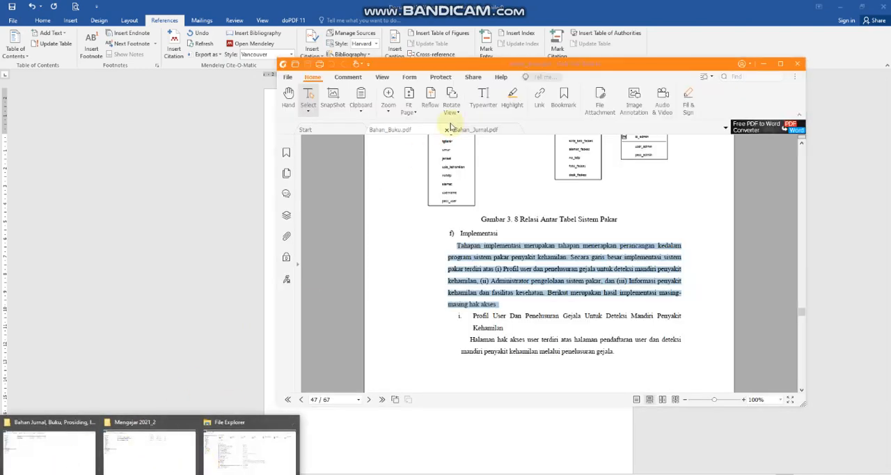
click(479, 132)
click(482, 130)
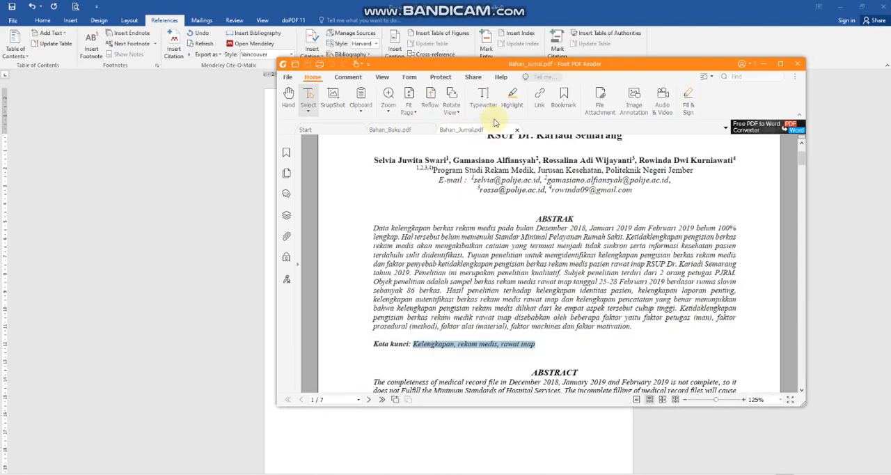
scroll(506, 245, down, 10)
scroll(506, 245, down, 5)
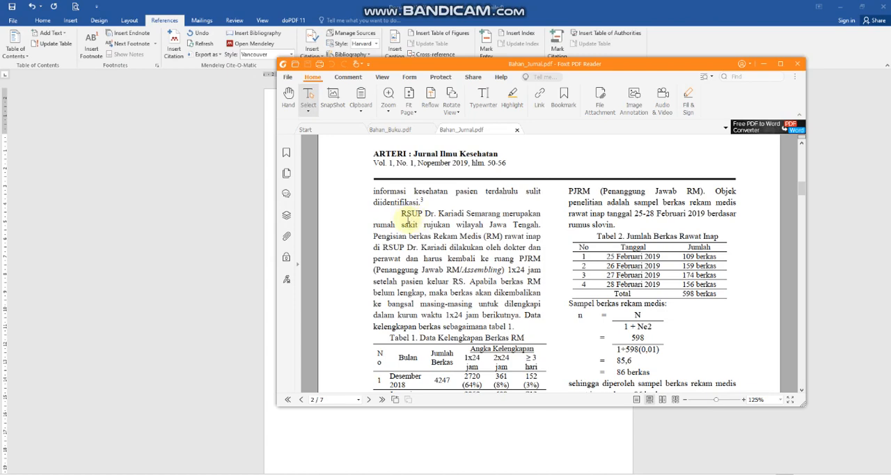
drag(408, 220, 518, 317)
key(ctrl+c)
scroll(510, 321, down, 1)
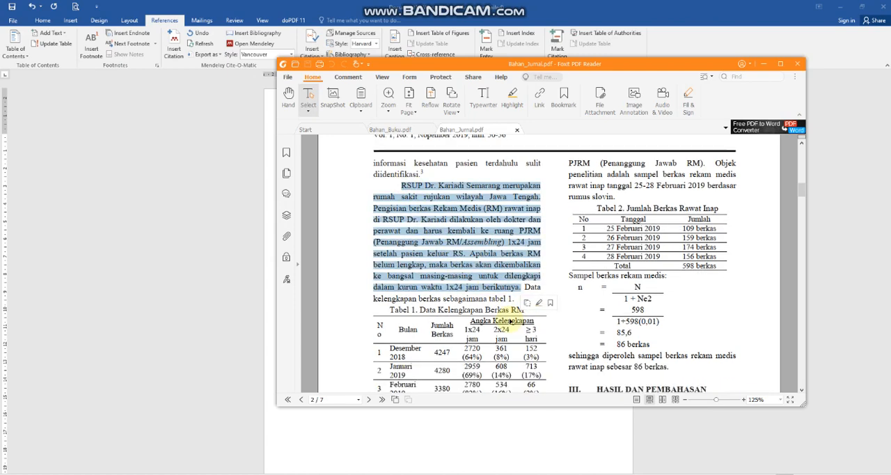
scroll(510, 320, down, 3)
scroll(510, 320, up, 3)
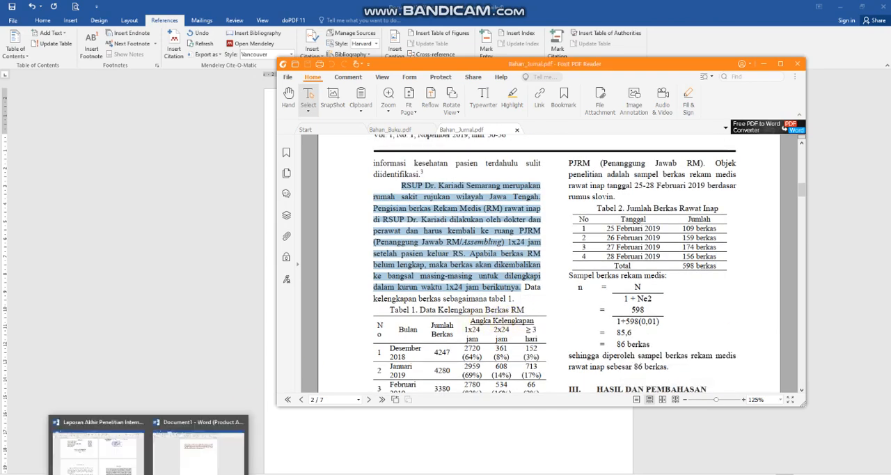
Switch back to the Word document and paste the copied passage below the first paragraph, keeping the text only.
click(199, 445)
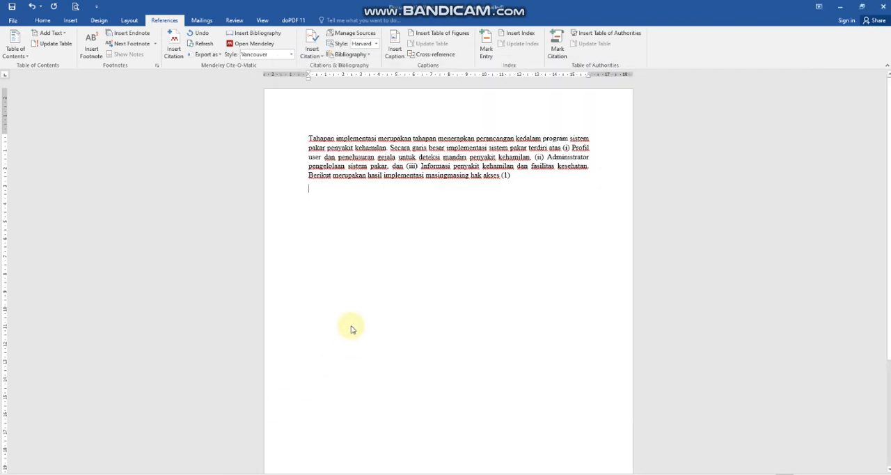
key(ctrl+v)
click(437, 276)
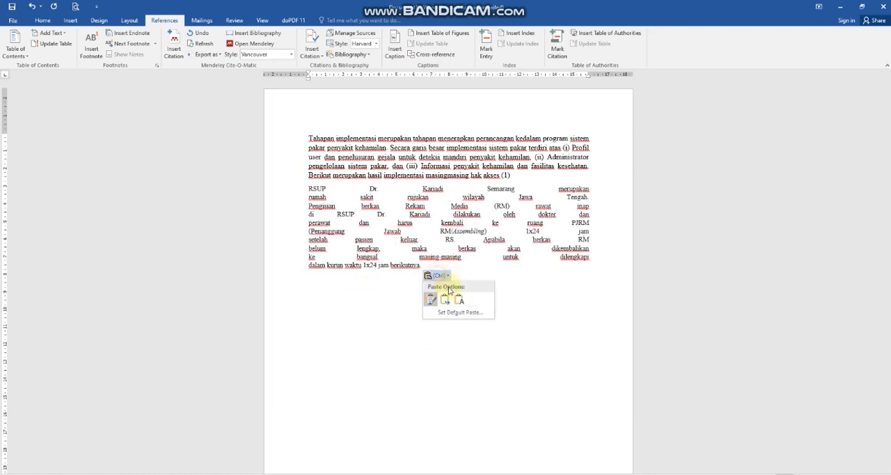
click(456, 298)
Insert a blank line between the Tahapan implementasi paragraph and the pasted RSUP Dr. Kariadi passage.
click(304, 203)
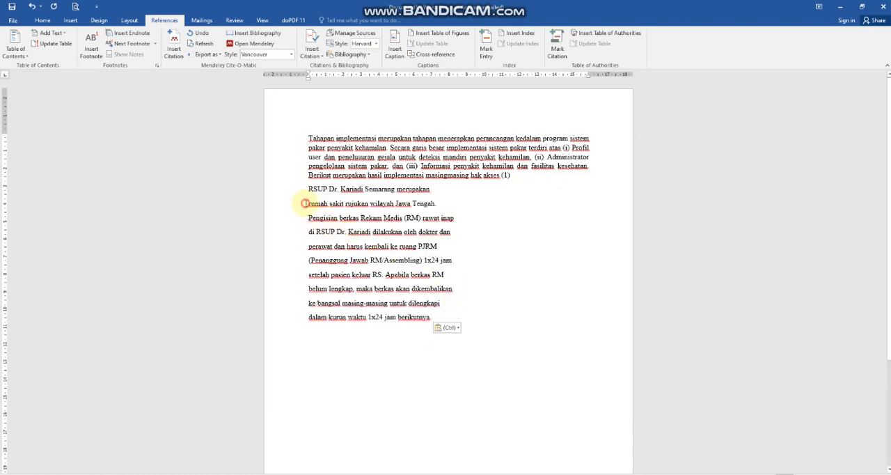
click(304, 188)
key(Return)
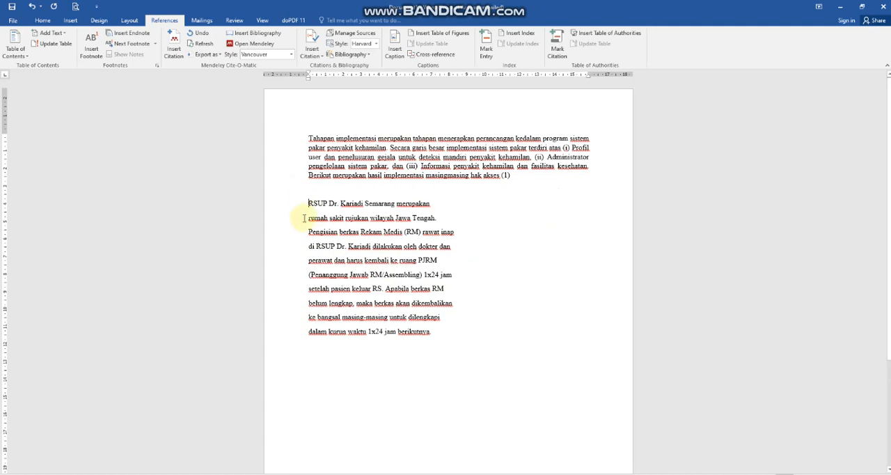
Join the broken lines of the RSUP Dr. Kariadi passage into one continuous paragraph, up to "1x24 jam berikutnya.".
key(BackSpace)
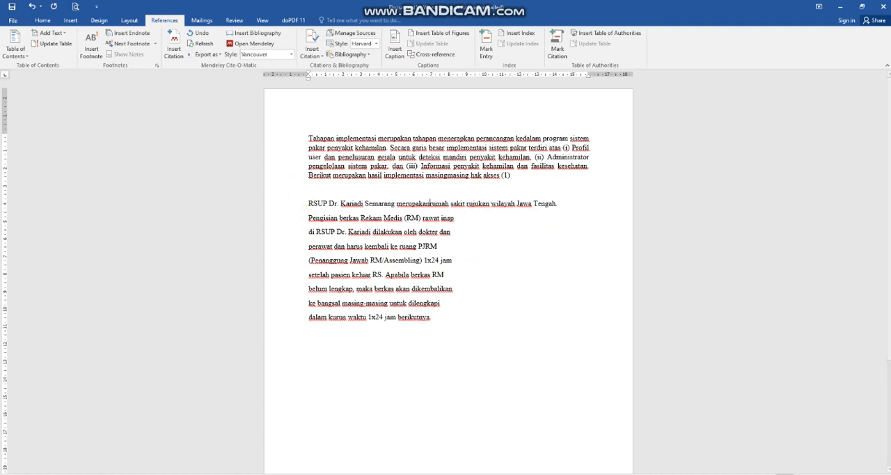
click(306, 218)
key(BackSpace)
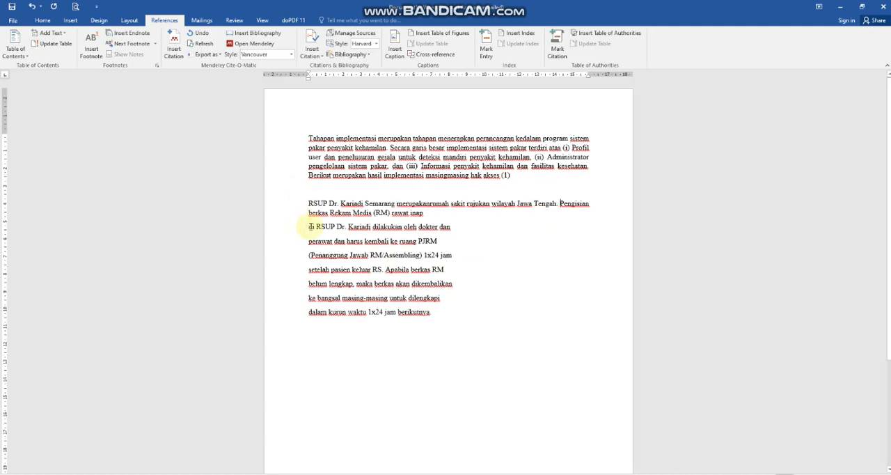
click(304, 226)
key(BackSpace)
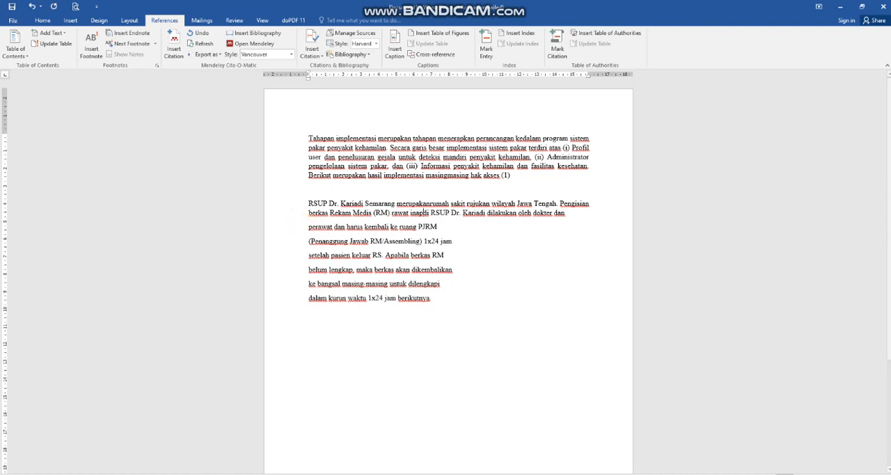
click(306, 227)
key(BackSpace)
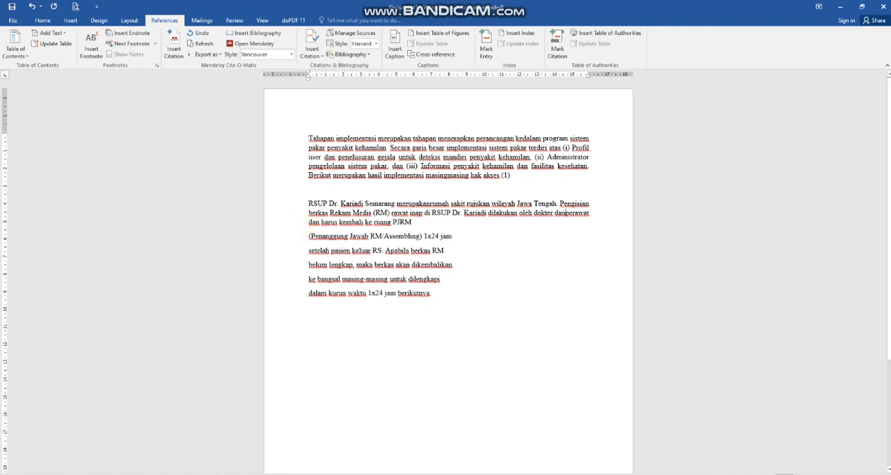
click(306, 235)
key(BackSpace)
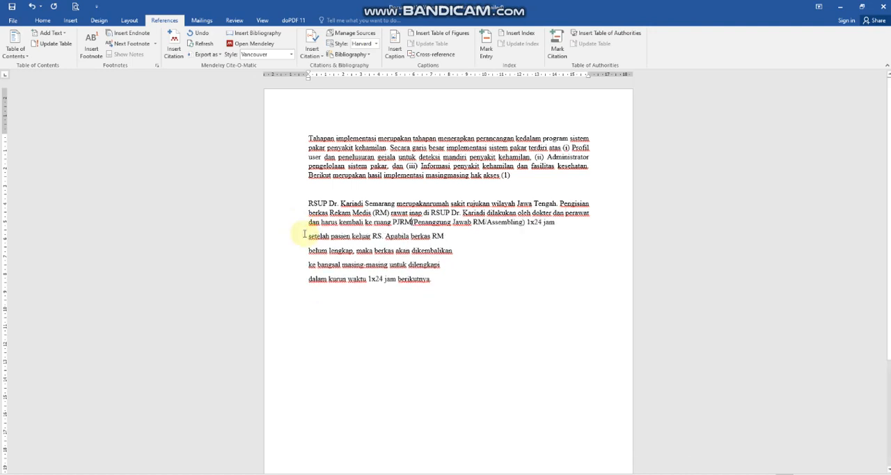
click(308, 236)
key(BackSpace)
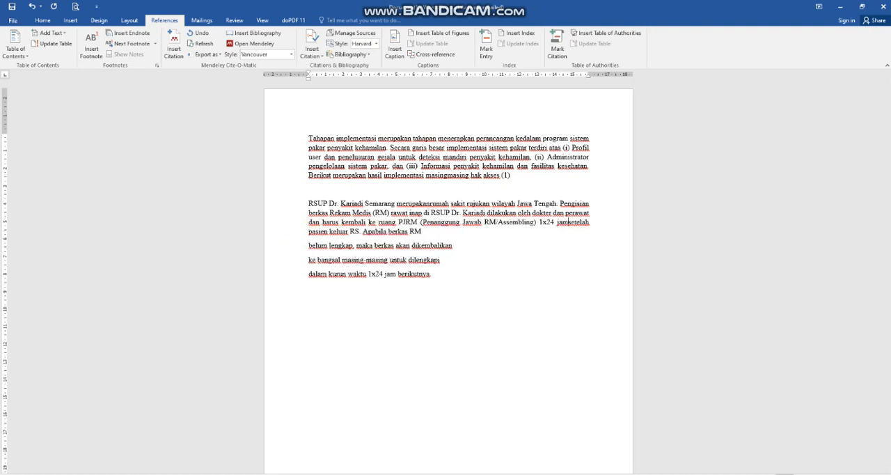
click(307, 245)
key(BackSpace)
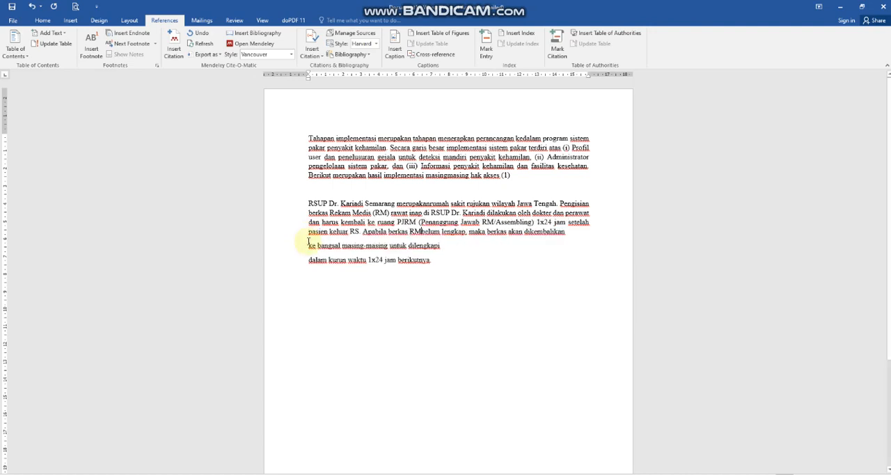
click(304, 245)
key(BackSpace)
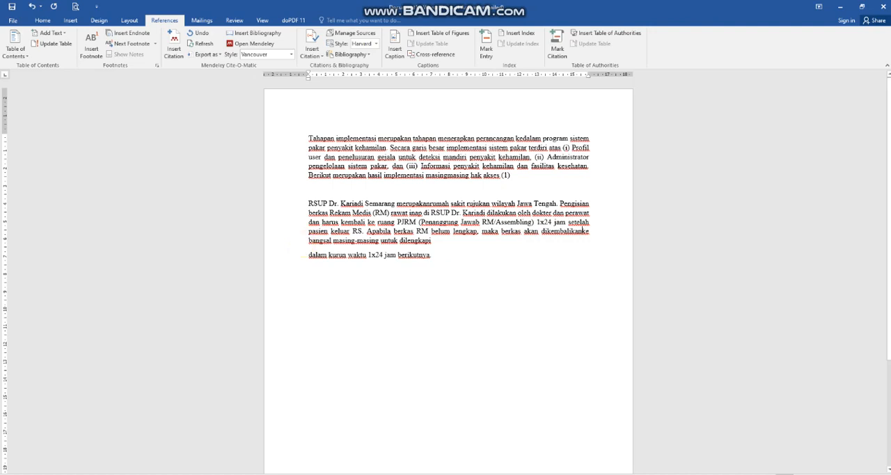
click(304, 255)
key(BackSpace)
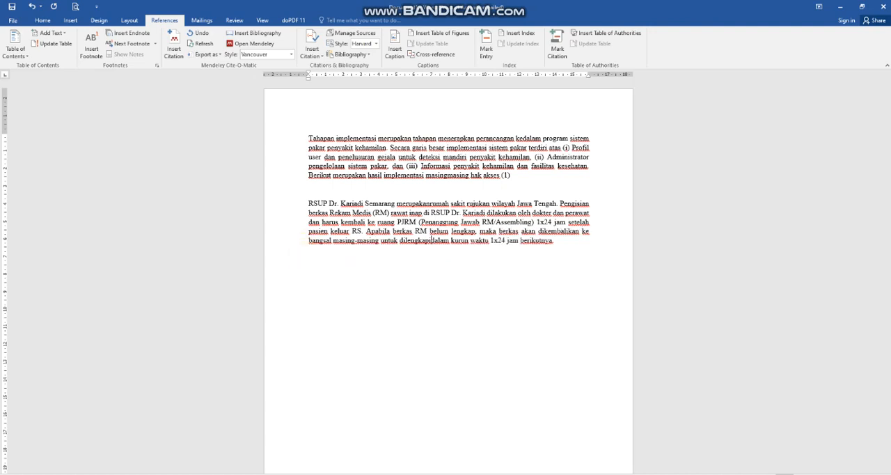
Add a space before the final period of the RSUP Dr. Kariadi paragraph and open the Mendeley citation search there.
click(551, 243)
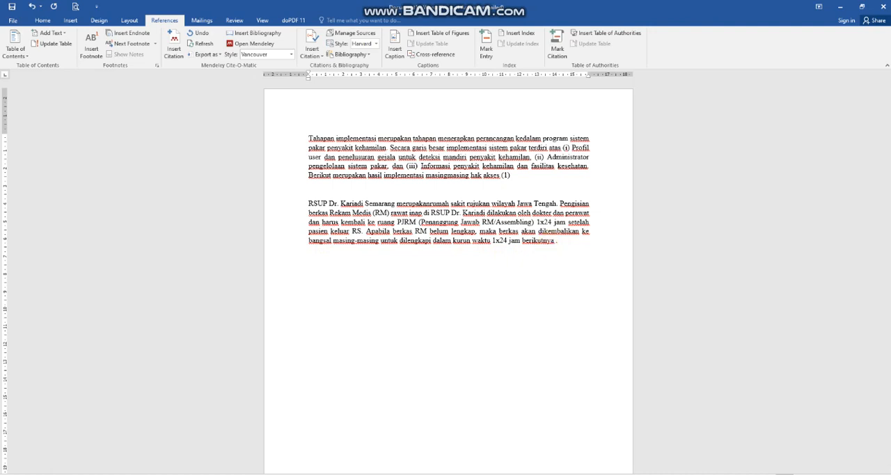
click(554, 243)
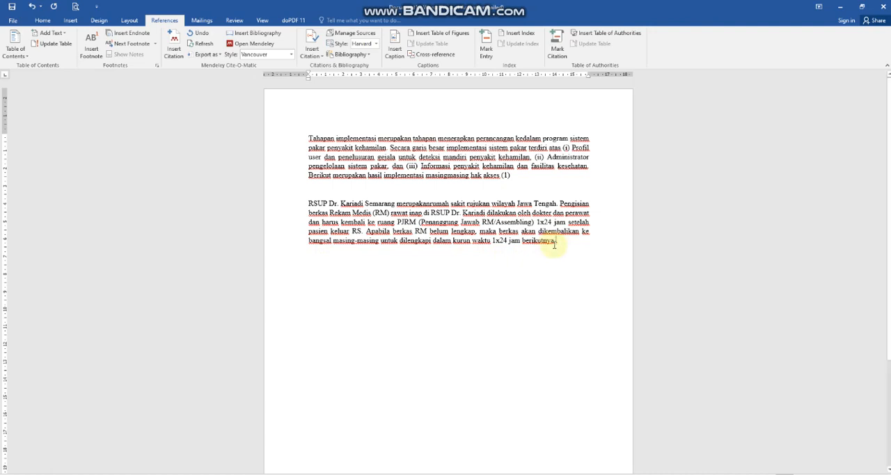
click(182, 50)
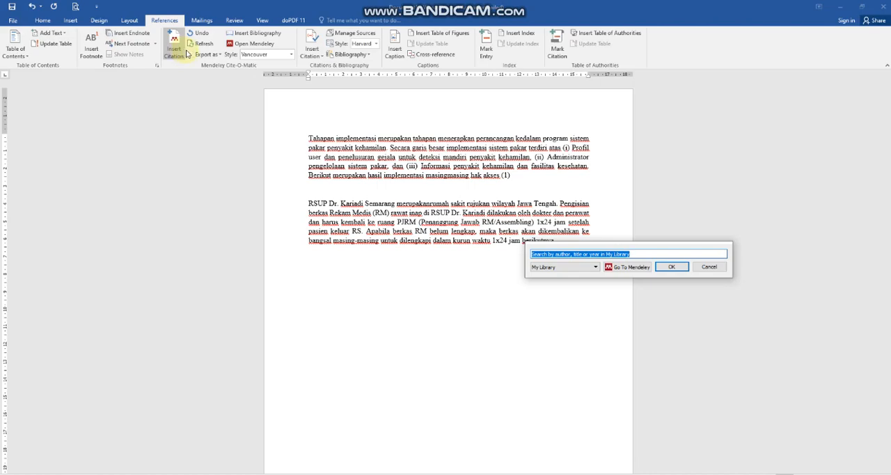
Switch to Foxit PDF Reader, check the article's title and authors on page 1 of Bahan_Jurnal.pdf, and return to the Word document.
click(114, 474)
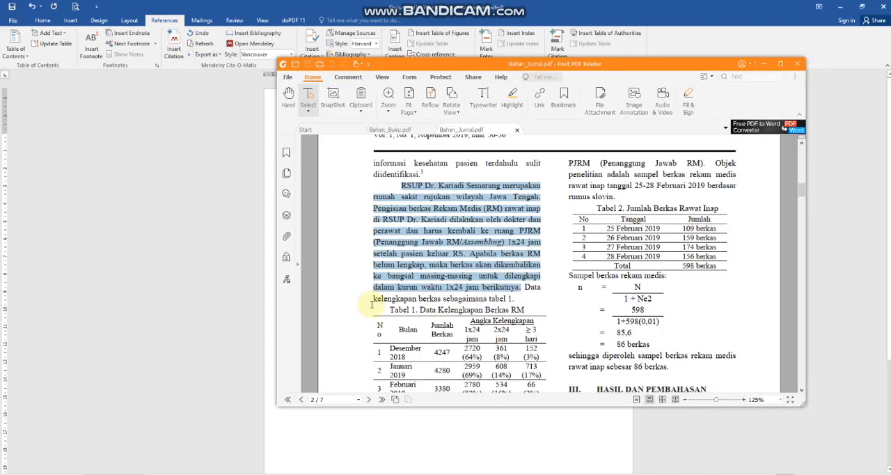
scroll(441, 263, up, 10)
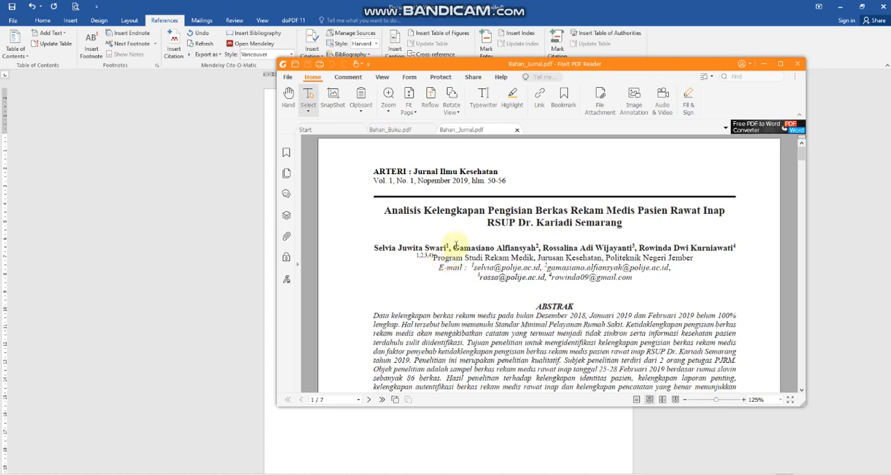
click(764, 64)
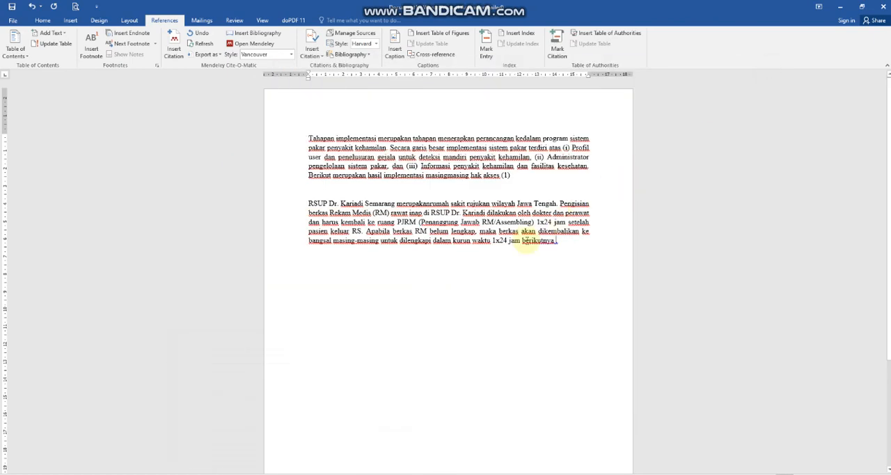
Reopen the Mendeley citation search for the RSUP Dr. Kariadi paragraph and look up the journal article by its first author's surname.
click(173, 43)
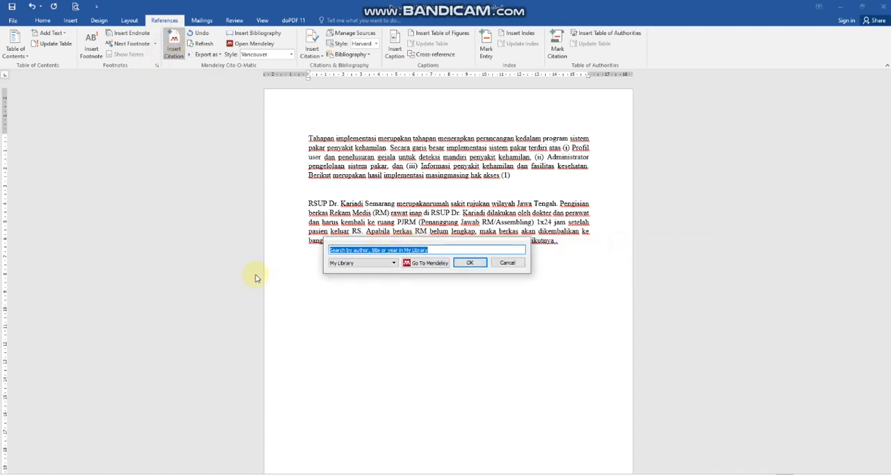
text(swari)
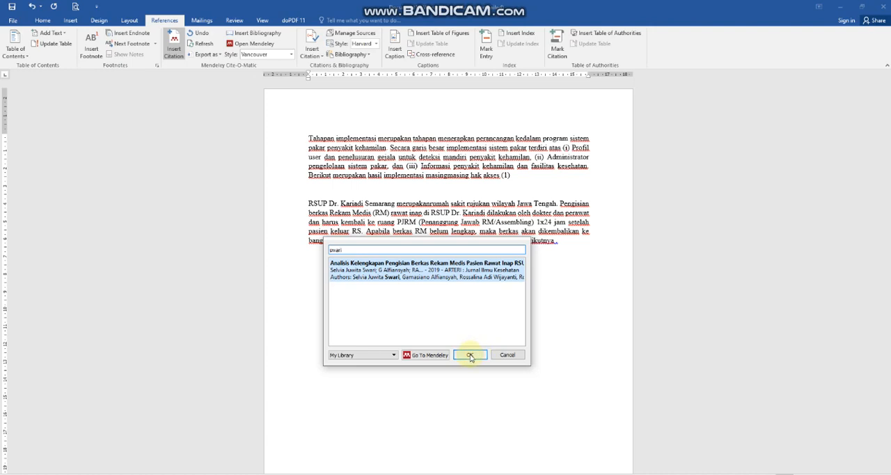
Insert the found journal article's citation at the end of the RSUP Dr. Kariadi paragraph and start a new page after it.
click(470, 355)
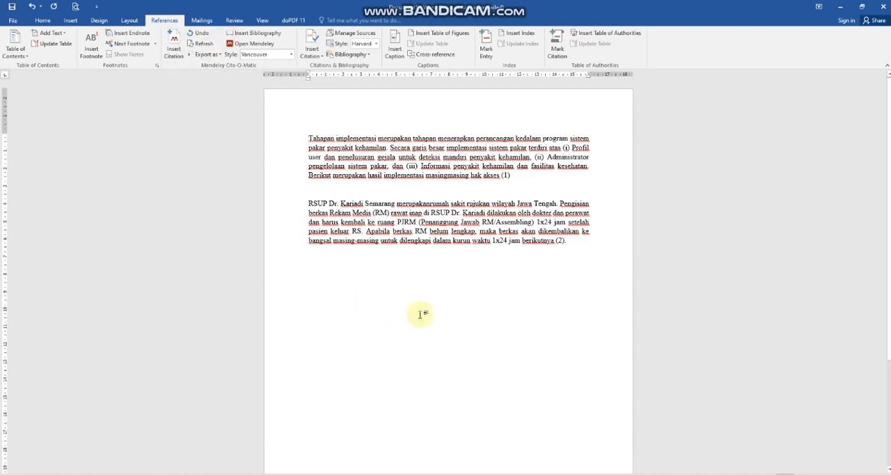
key(ctrl+Return)
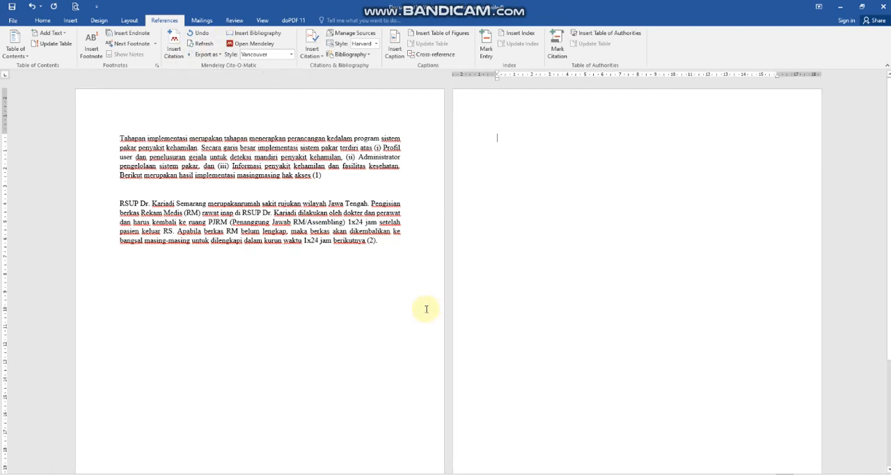
Insert the Mendeley bibliography at the start of the new page and justify its entries.
click(257, 33)
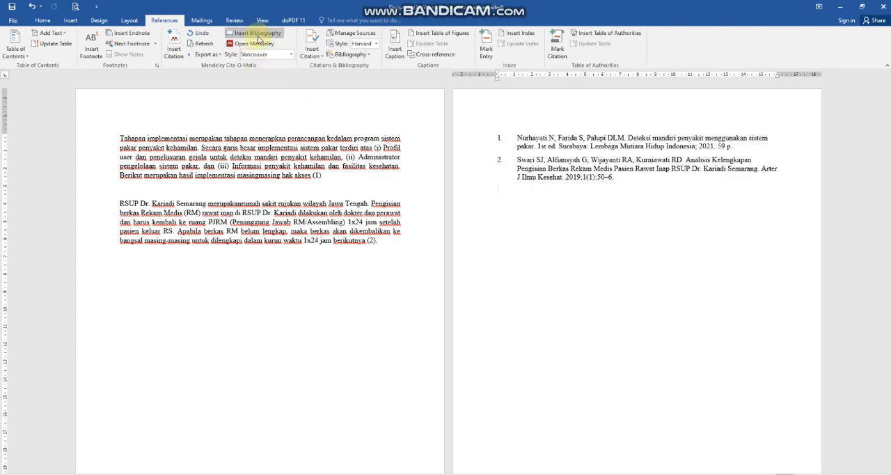
click(547, 144)
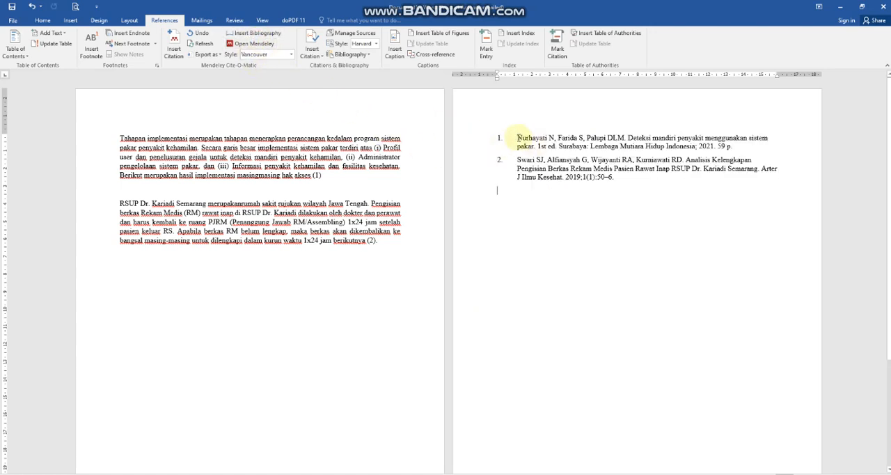
drag(624, 177, 520, 138)
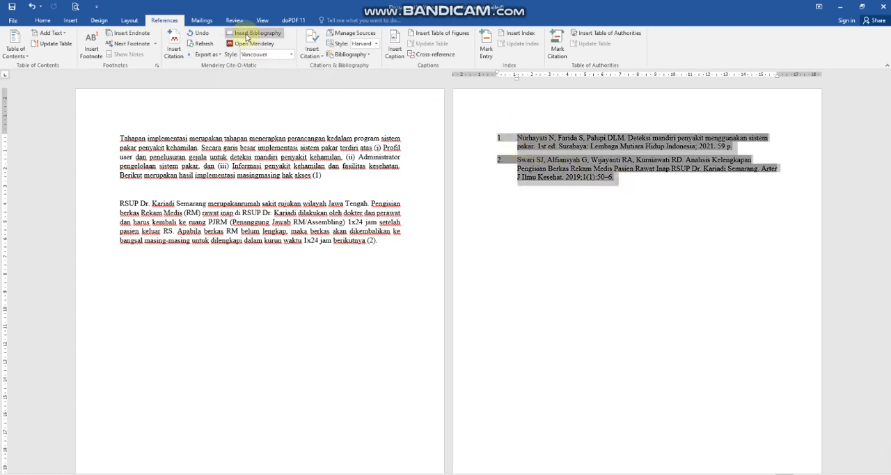
click(43, 20)
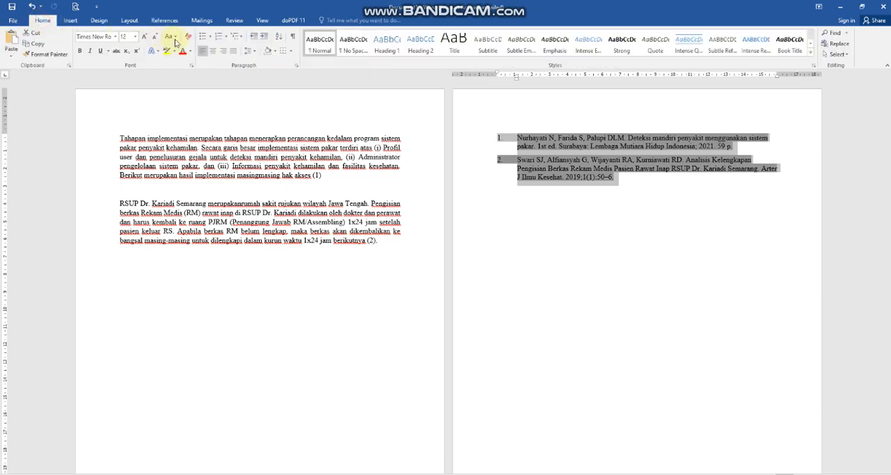
click(234, 51)
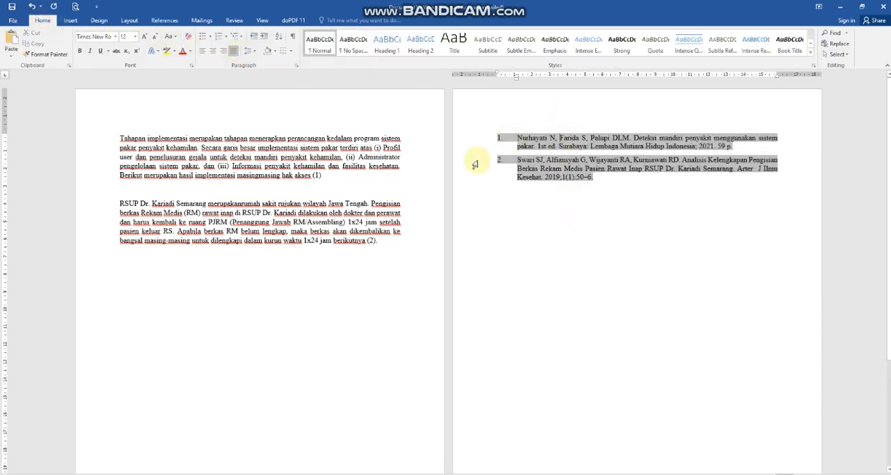
Try to add blank lines and another page break below the RSUP Dr. Kariadi paragraph.
scroll(455, 171, down, 1)
click(399, 223)
key(Return)
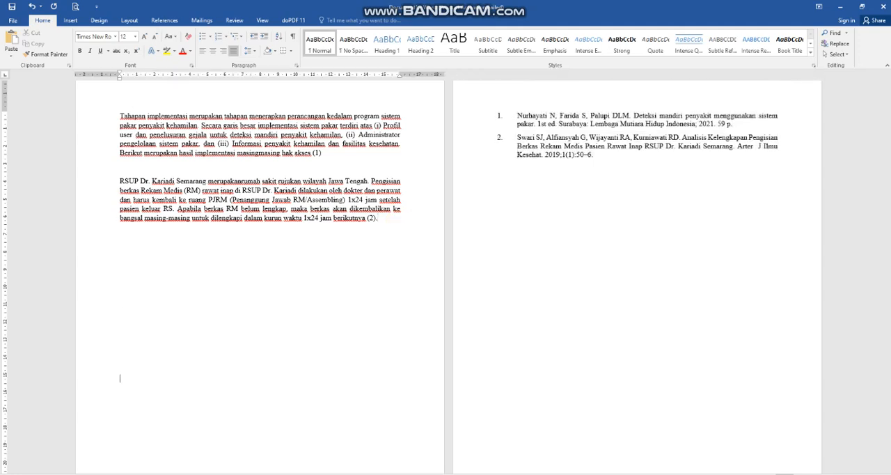
key(ctrl+Return)
scroll(415, 222, up, 2)
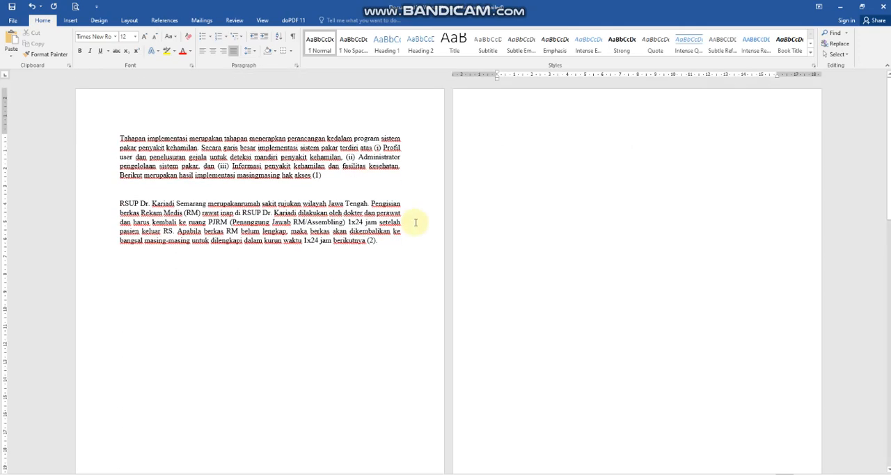
Undo the extra page break and blank lines, the justification and the bibliography, back to the empty second page.
key(ctrl+z)
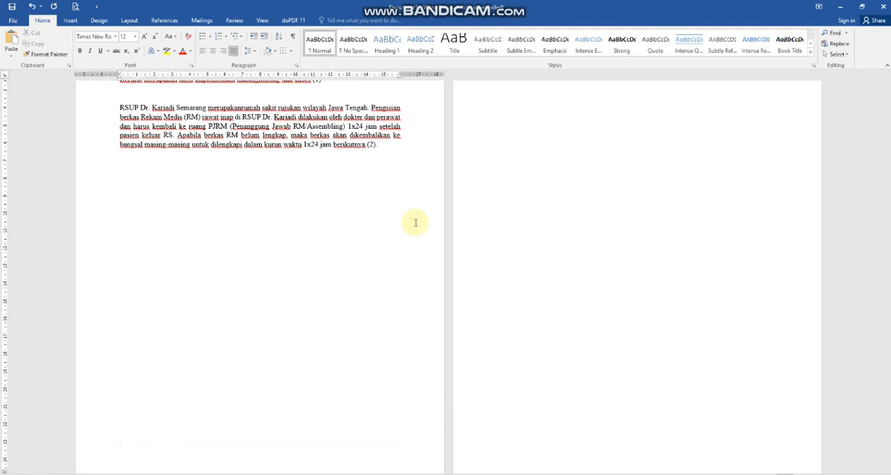
key(ctrl+z)
scroll(529, 228, up, 1)
scroll(529, 227, down, 1)
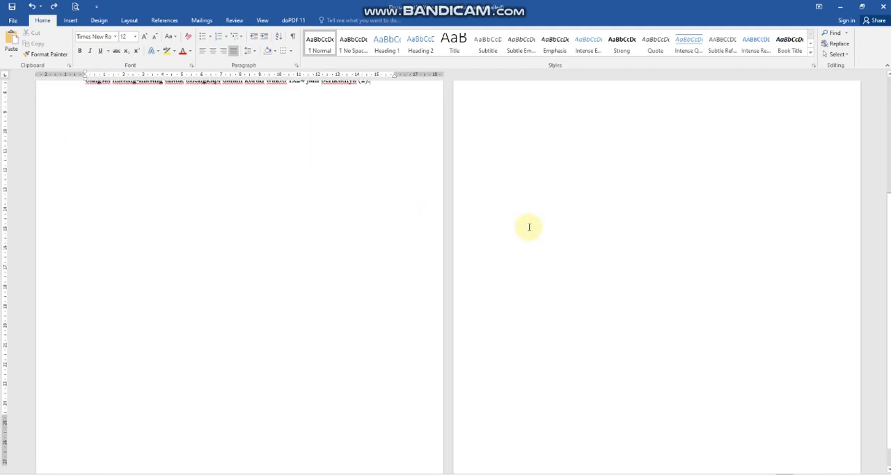
scroll(532, 221, up, 3)
click(535, 219)
key(ctrl+z)
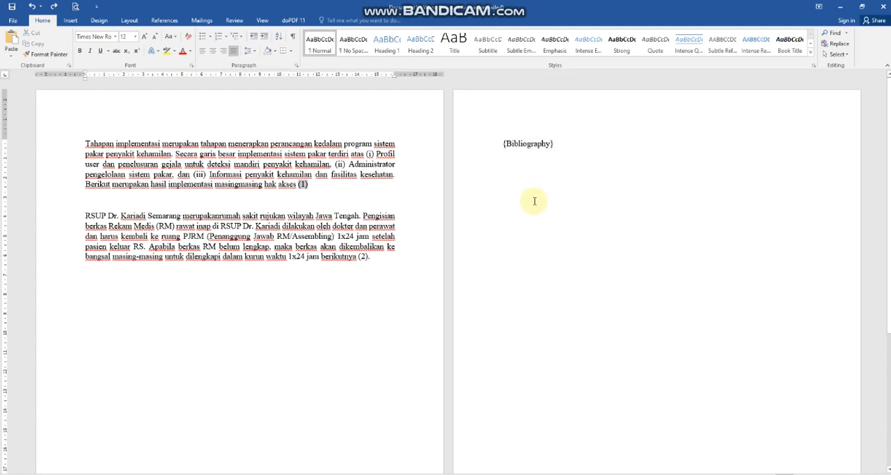
key(ctrl+z)
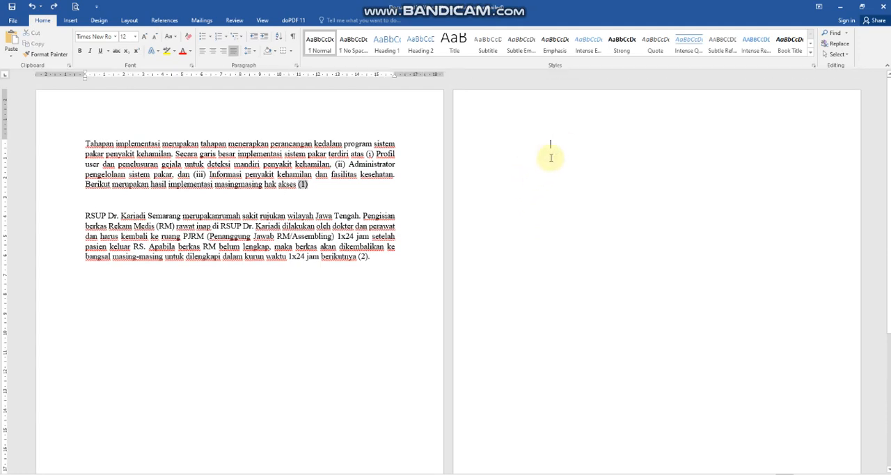
Add the heading "DAFTAR PUSTAKA" at the start of the second page, centred and in bold.
click(549, 148)
text(DAFTAR PUSTA)
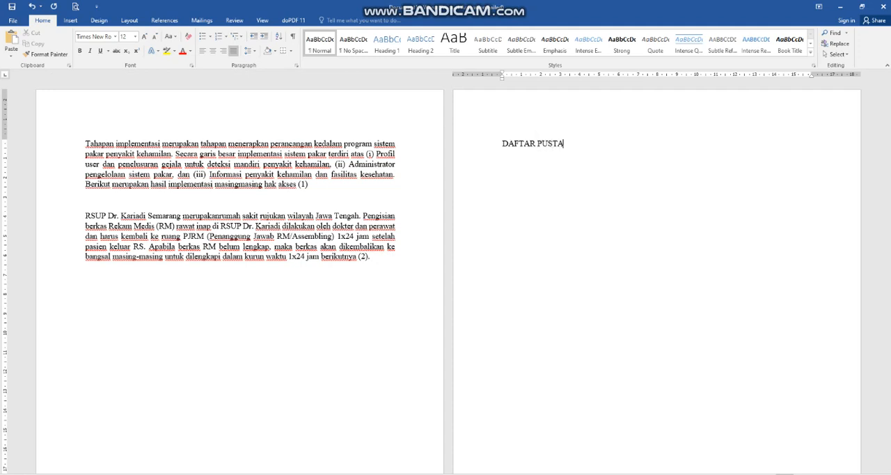
text(KA)
drag(600, 144, 501, 144)
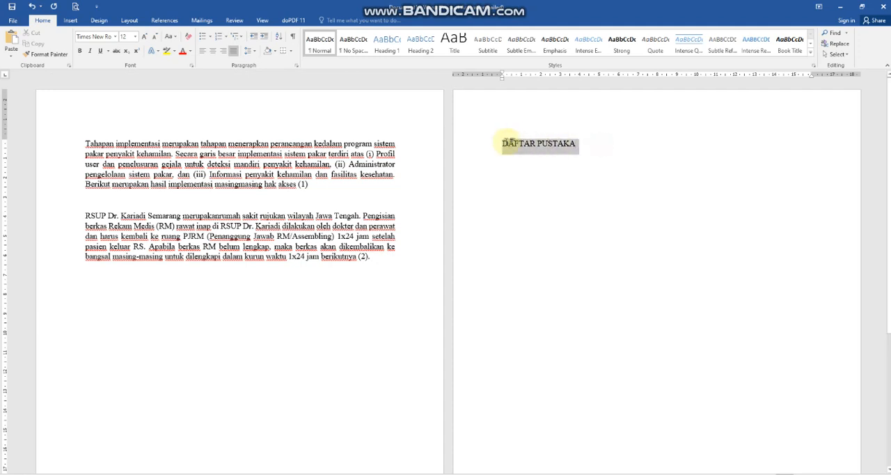
click(212, 51)
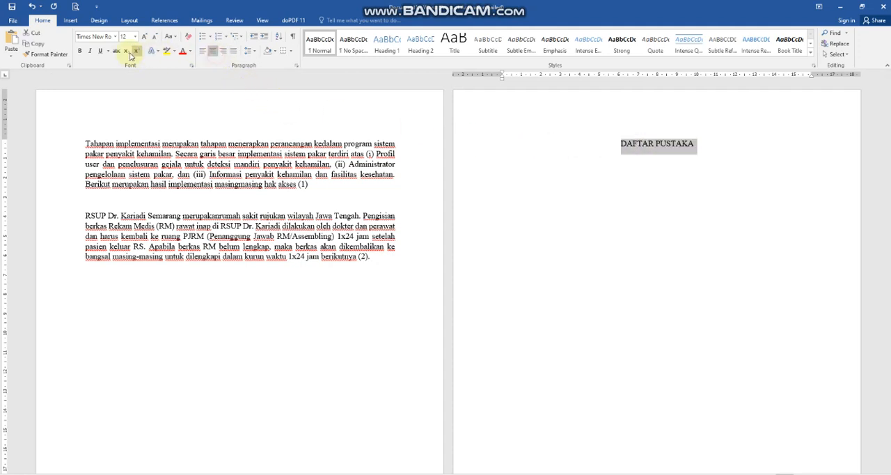
click(80, 51)
click(662, 165)
click(693, 145)
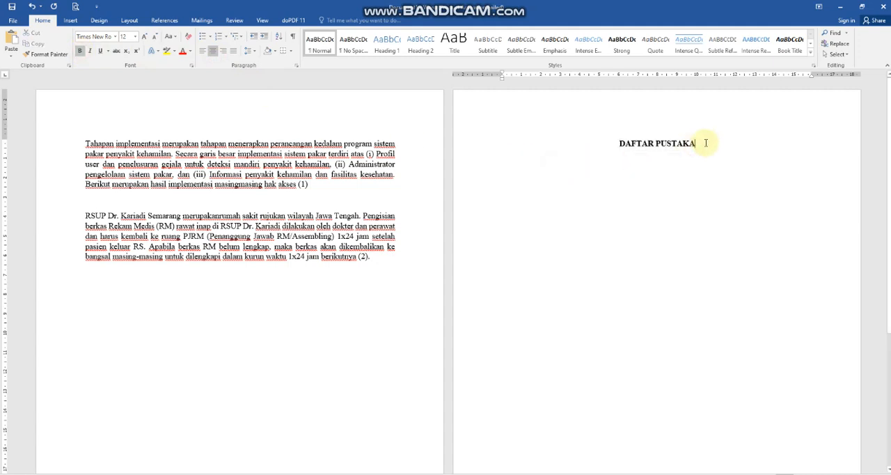
Insert the Mendeley bibliography below the DAFTAR PUSTAKA heading and justify its entries.
key(Return)
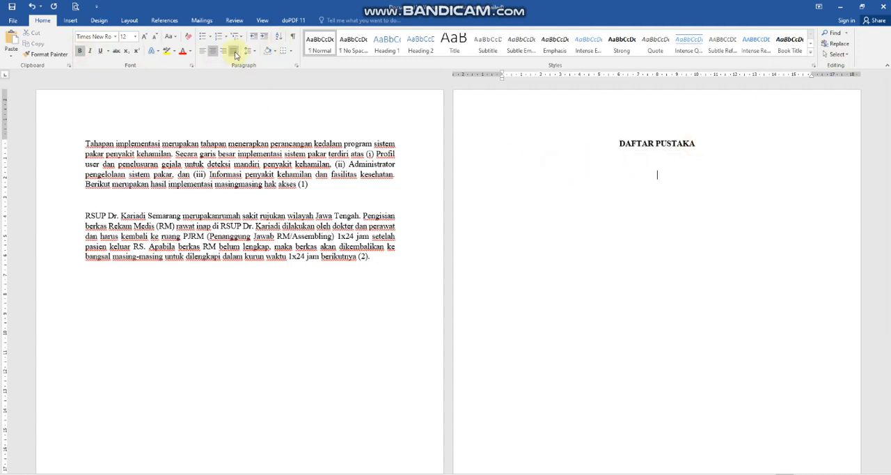
click(155, 21)
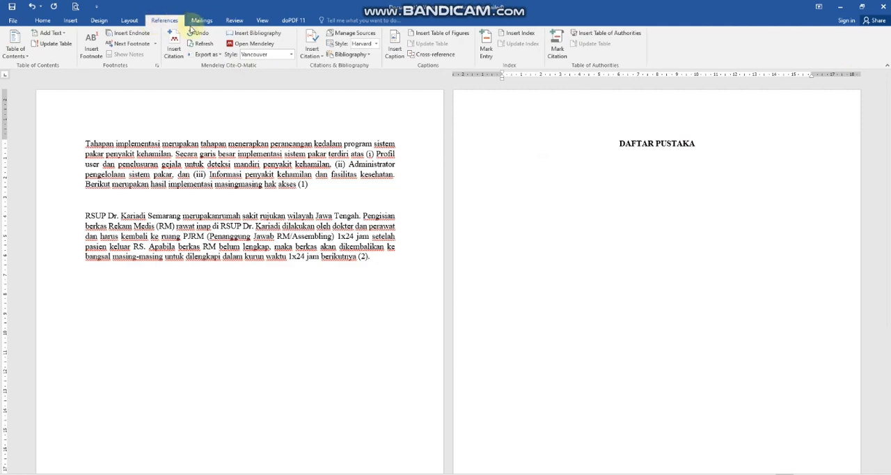
click(242, 33)
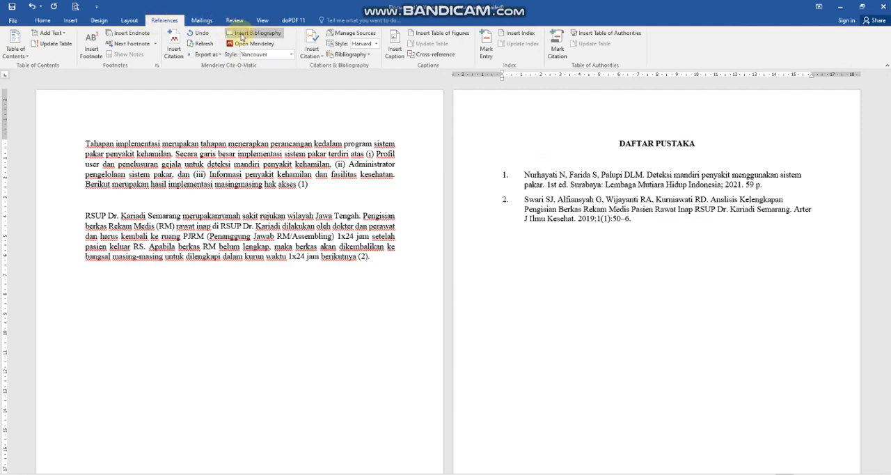
click(580, 195)
drag(567, 194, 521, 173)
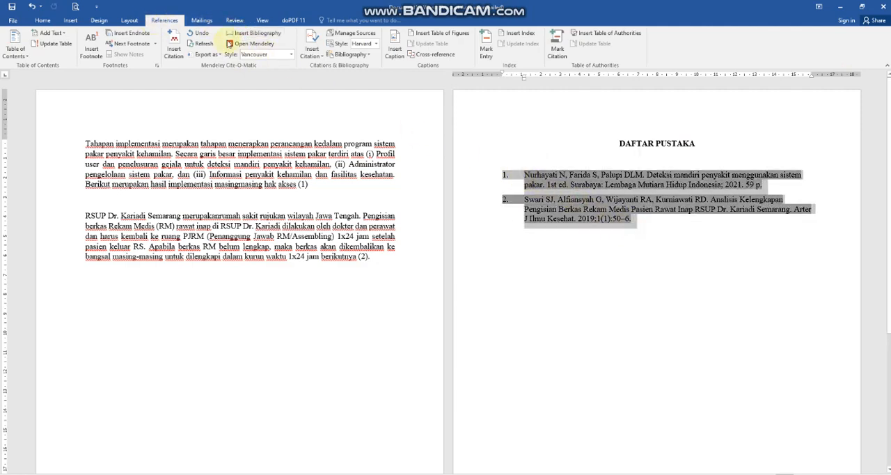
click(42, 20)
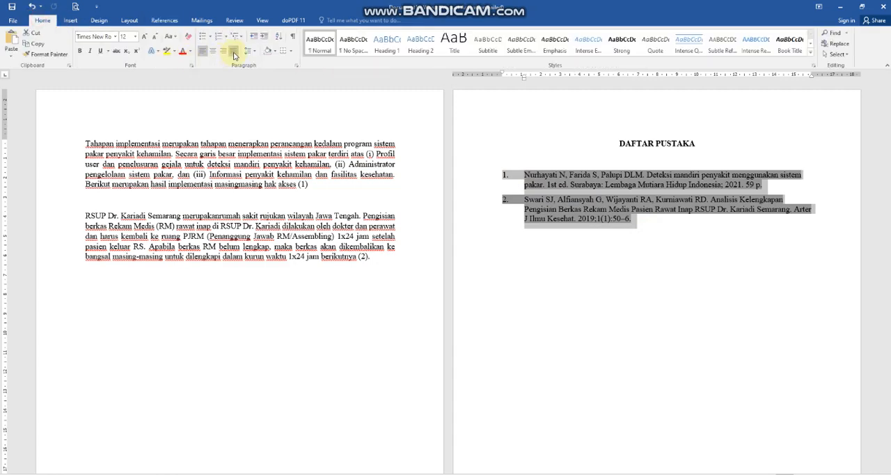
click(235, 54)
click(629, 228)
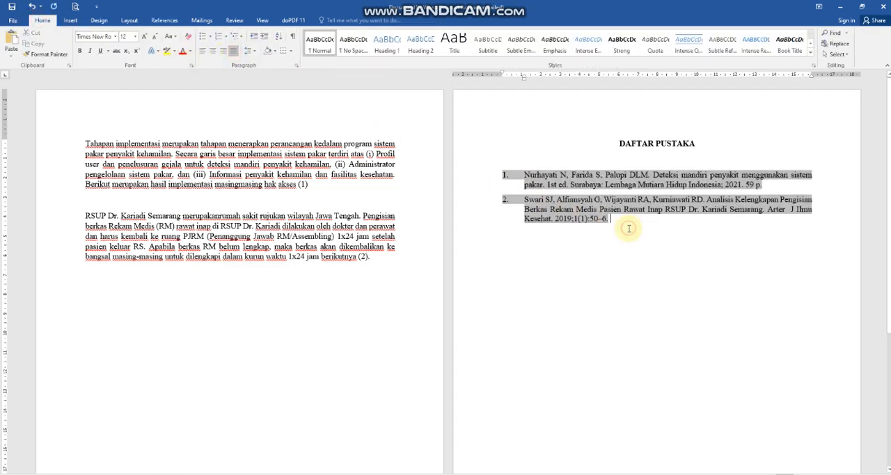
click(732, 253)
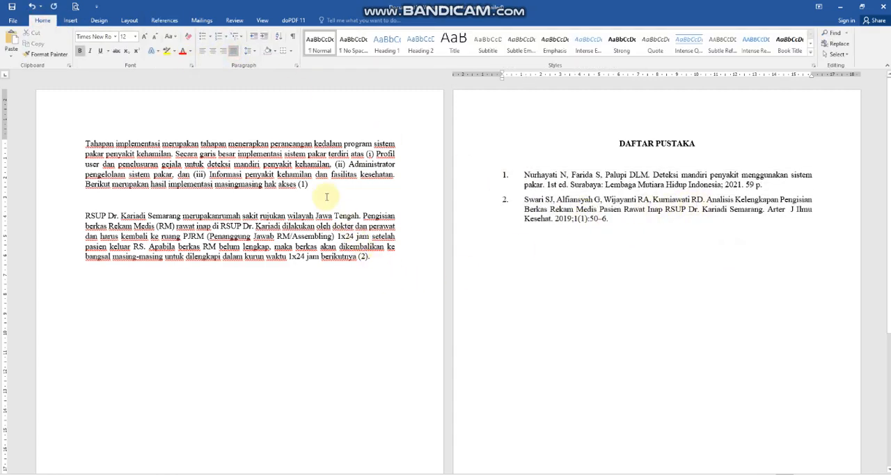
Switch the Mendeley citation style of the document to IEEE.
click(302, 184)
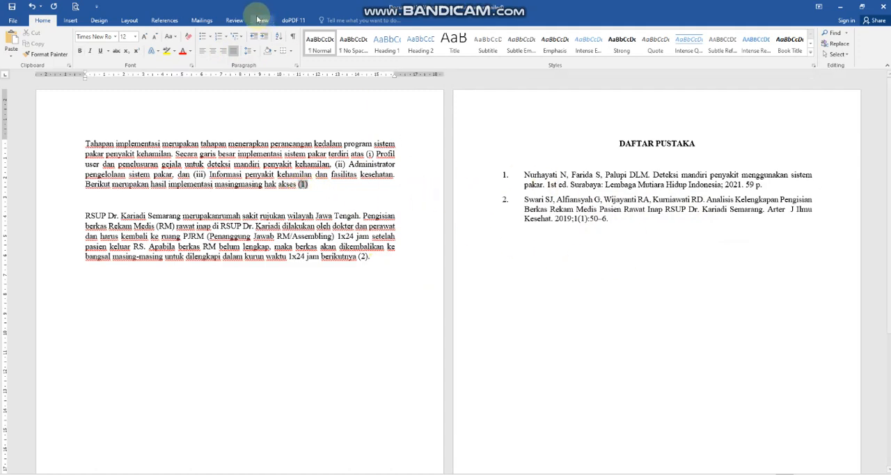
click(160, 20)
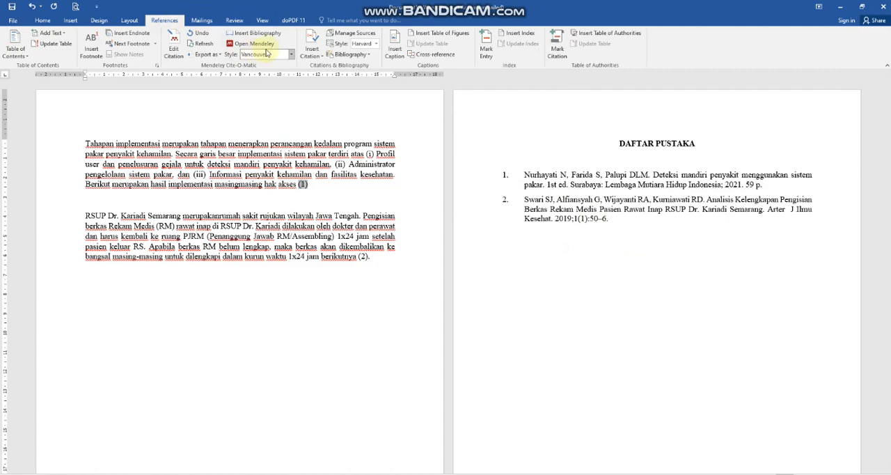
click(318, 192)
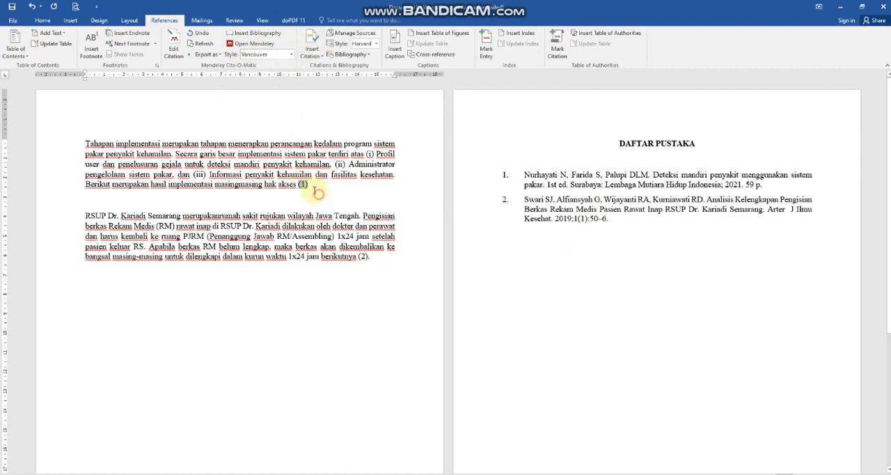
click(303, 184)
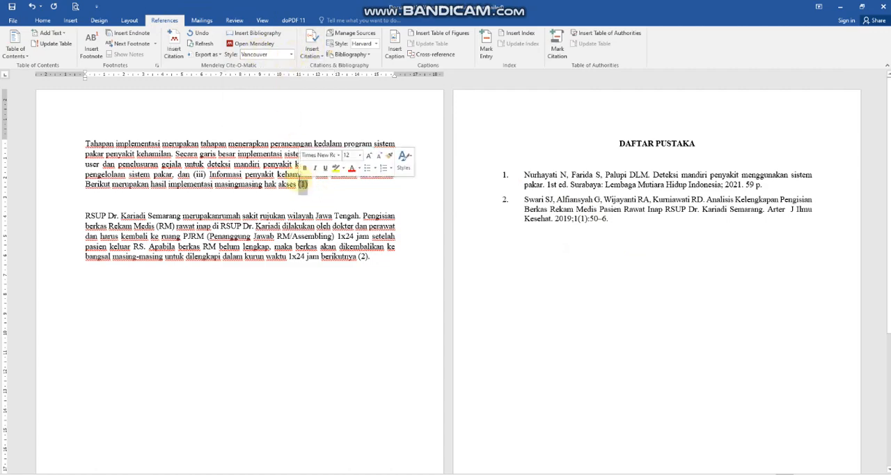
click(291, 54)
click(257, 110)
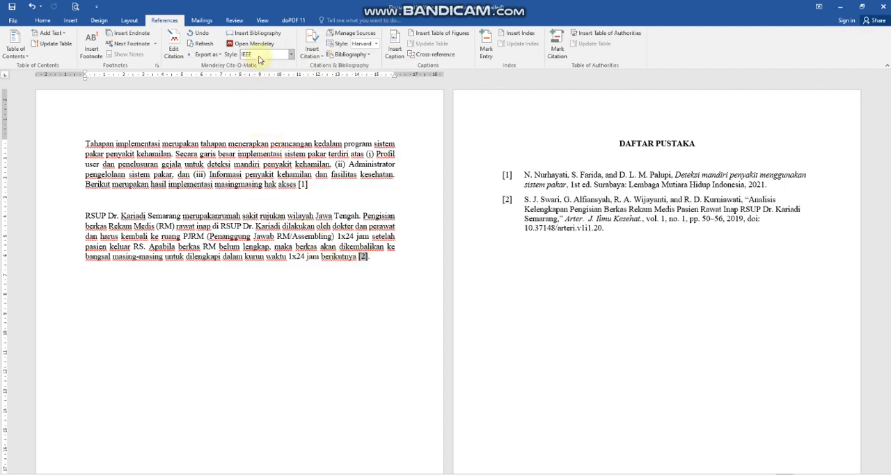
Examine how the two entries under DAFTAR PUSTAKA are formatted in the IEEE style.
drag(762, 234, 507, 176)
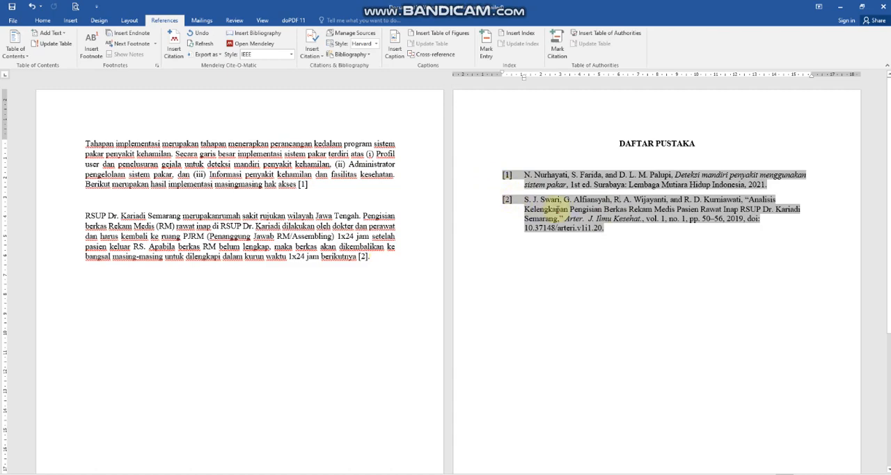
click(620, 237)
drag(620, 237, 513, 171)
click(648, 241)
click(42, 20)
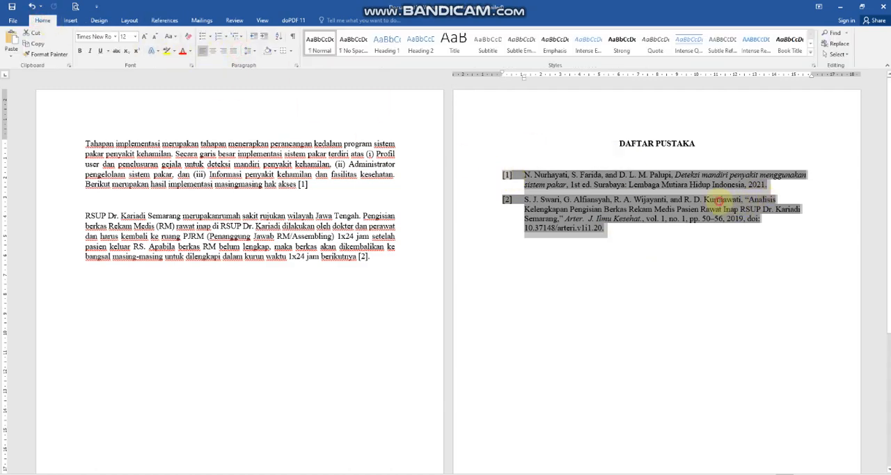
click(717, 204)
click(629, 237)
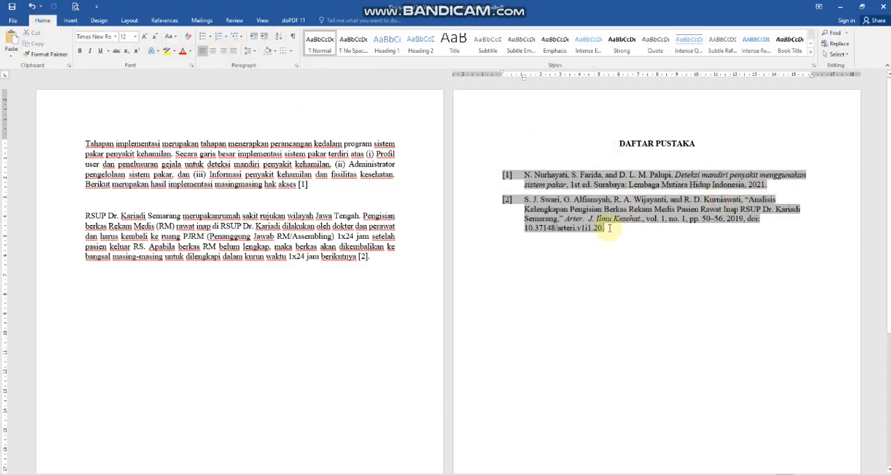
drag(605, 229, 523, 179)
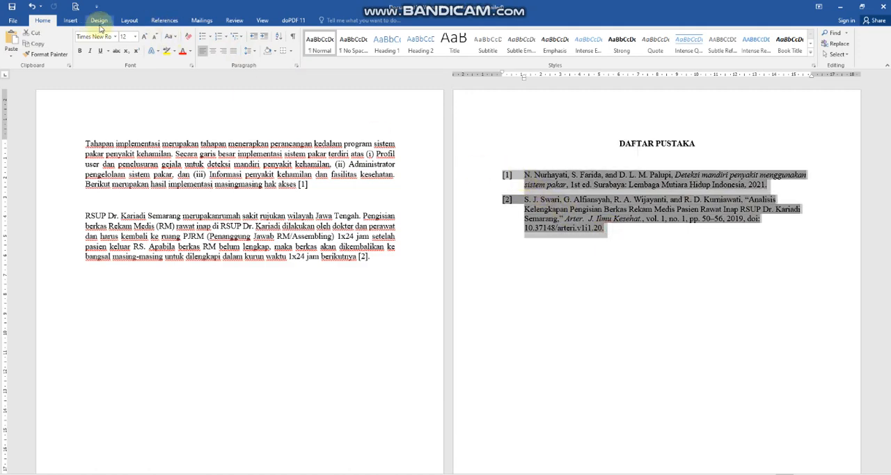
Change the document's Mendeley citation style to Cite Them Right 10th edition - Harvard.
click(165, 21)
click(249, 54)
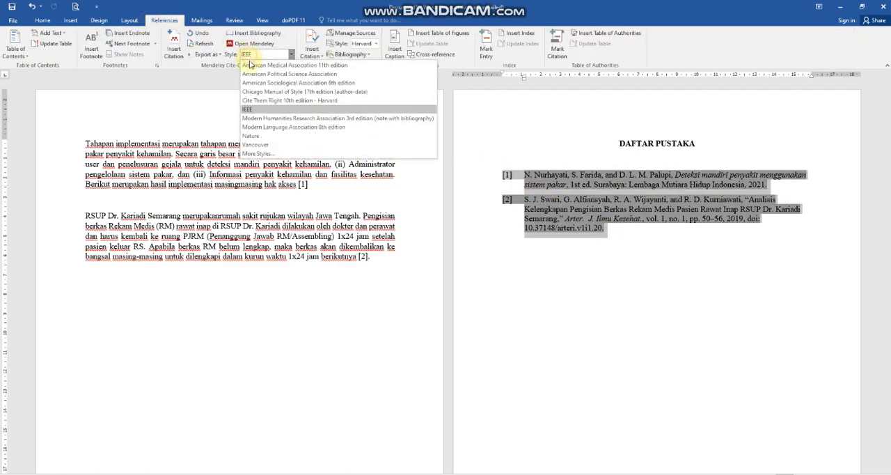
click(278, 102)
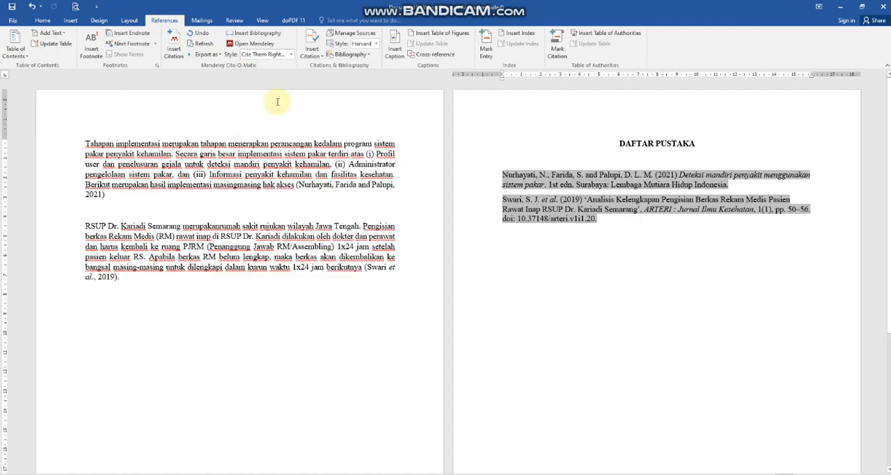
Justify the two reformatted bibliography entries under the DAFTAR PUSTAKA heading.
click(672, 247)
drag(626, 241, 465, 165)
click(44, 21)
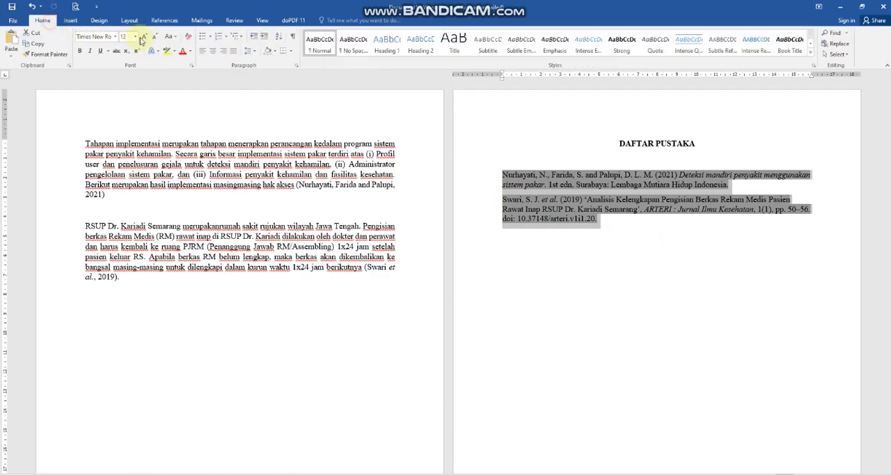
click(232, 50)
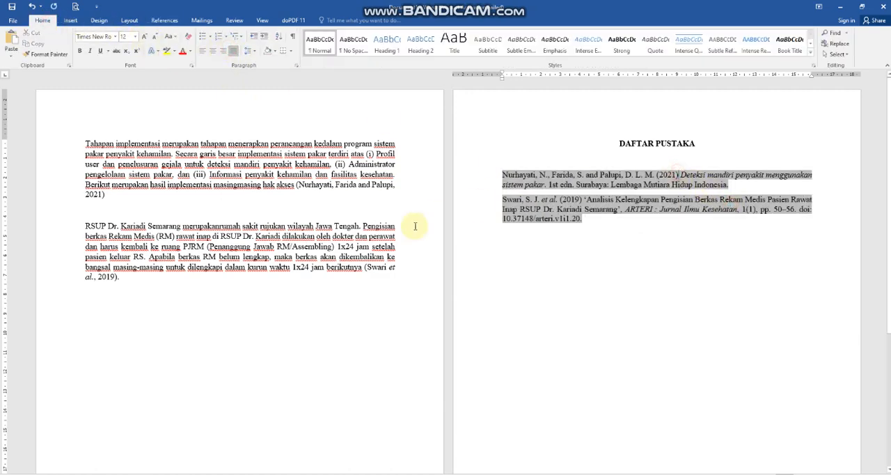
Examine the Harvard-style in-text citations at the ends of the two body paragraphs.
click(384, 267)
click(324, 186)
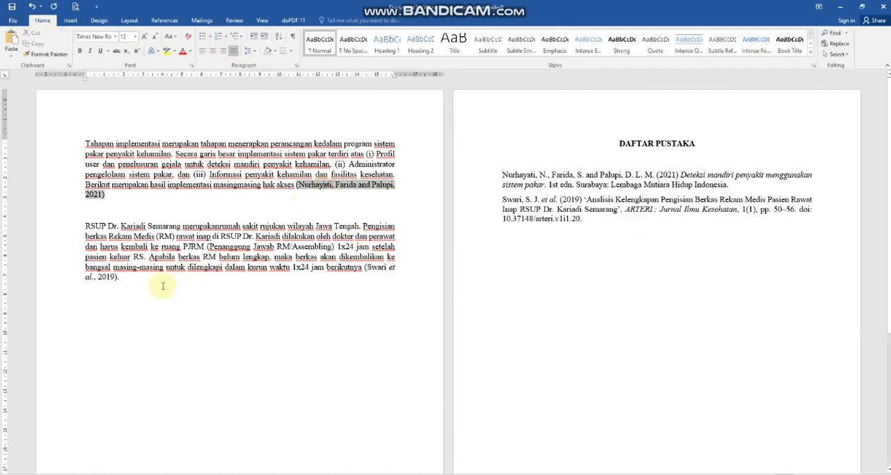
click(112, 283)
Start saving the document, bringing up the choice of save locations.
click(624, 328)
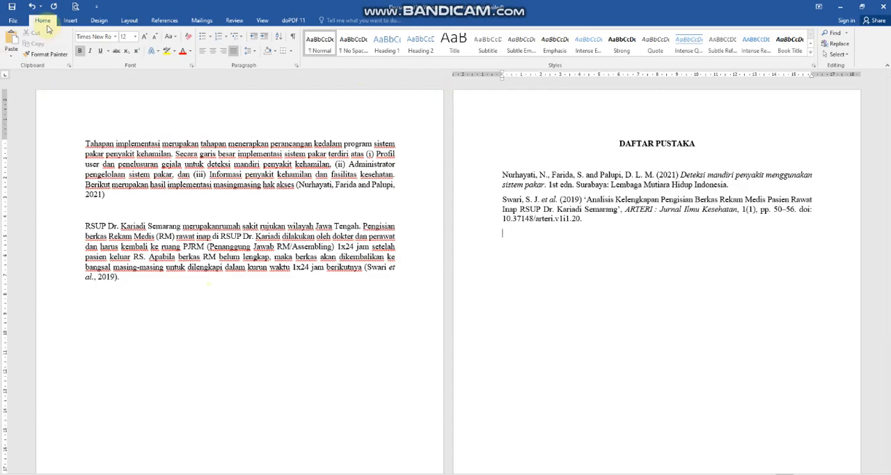
click(12, 7)
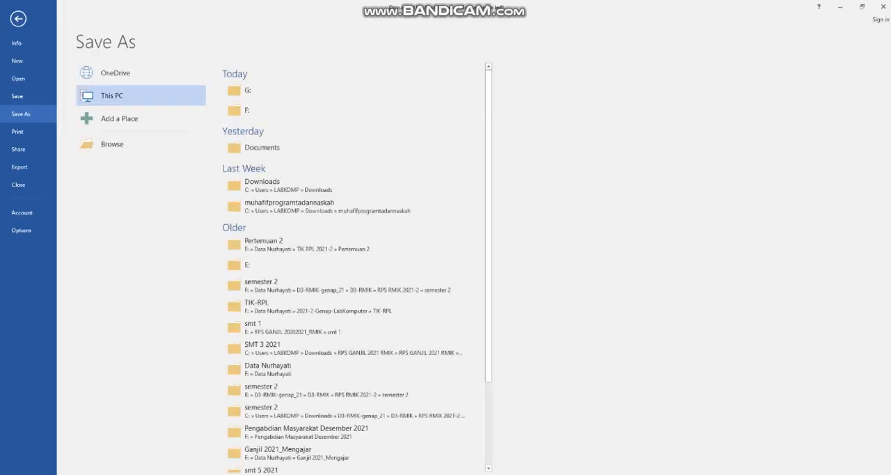
key(alt+Tab)
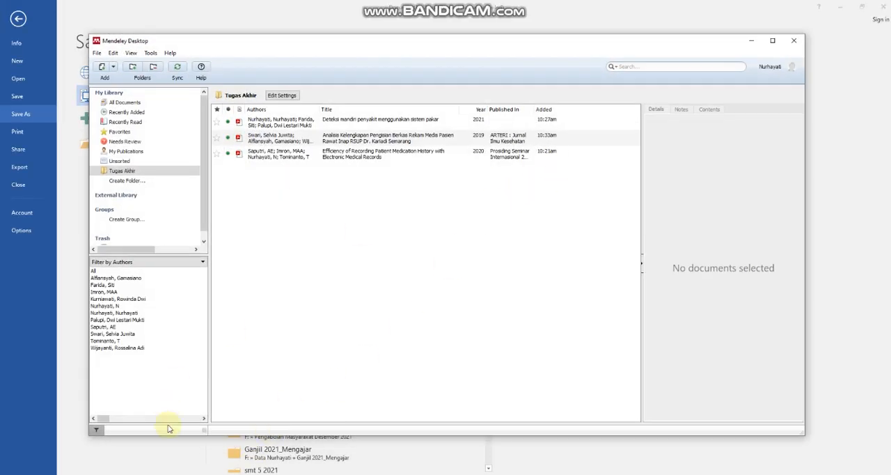
key(alt+Tab)
key(alt+Tab)
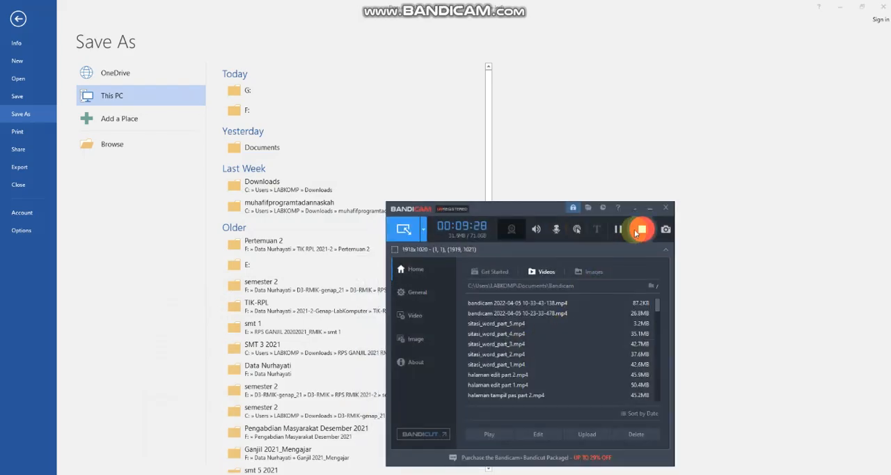